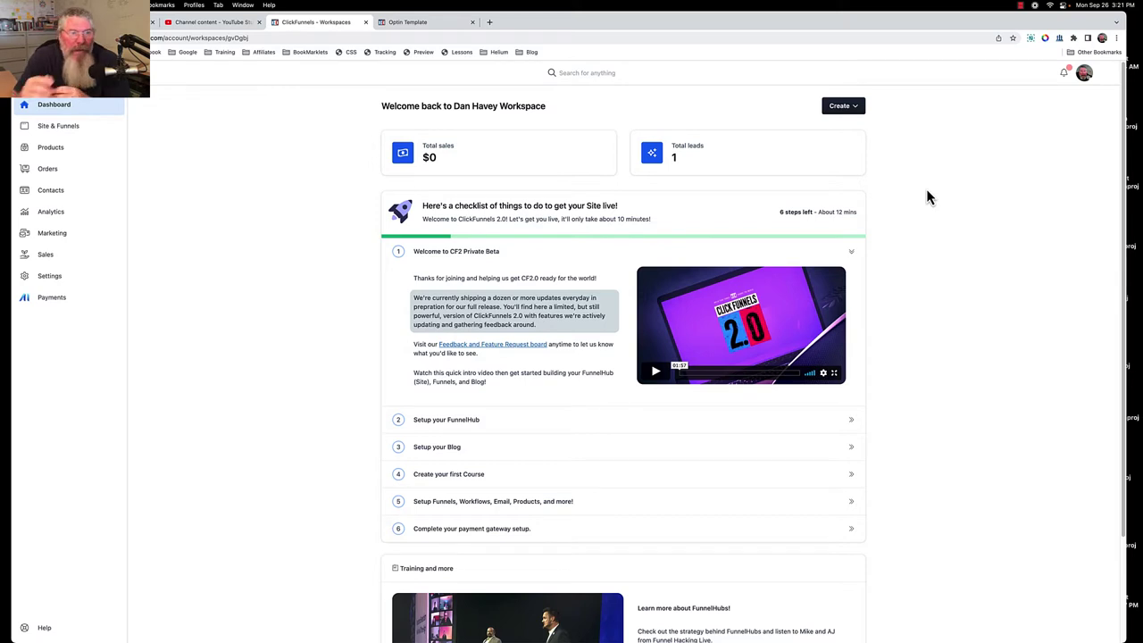
Open the settings of the CF Ninja Hacks site and review its availability, tracking code and advanced options.
click(28, 132)
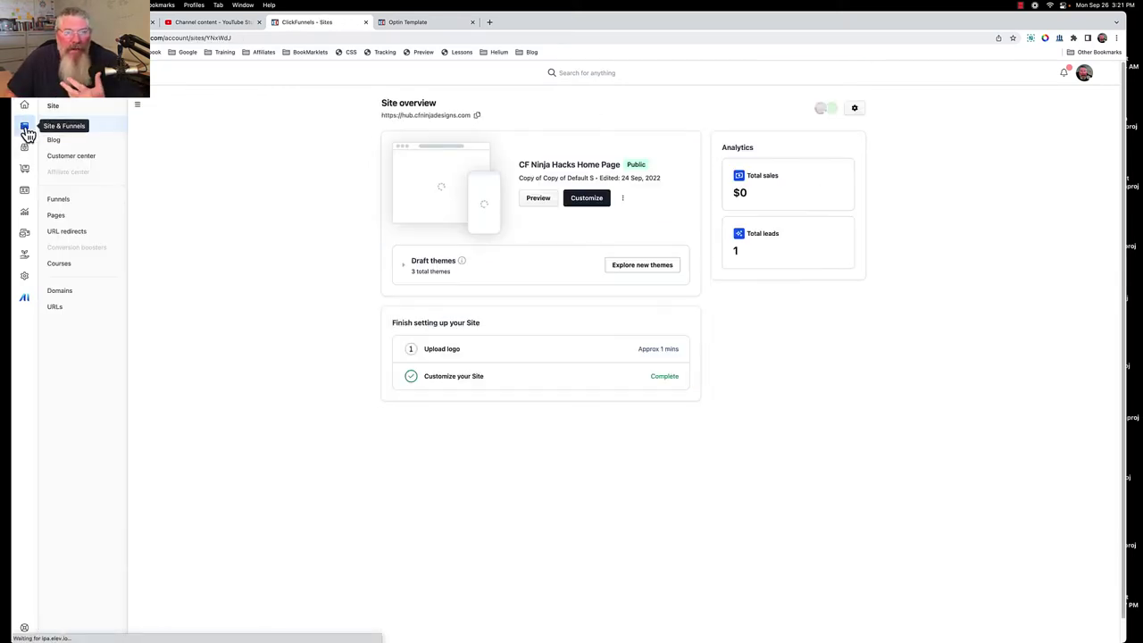
click(623, 198)
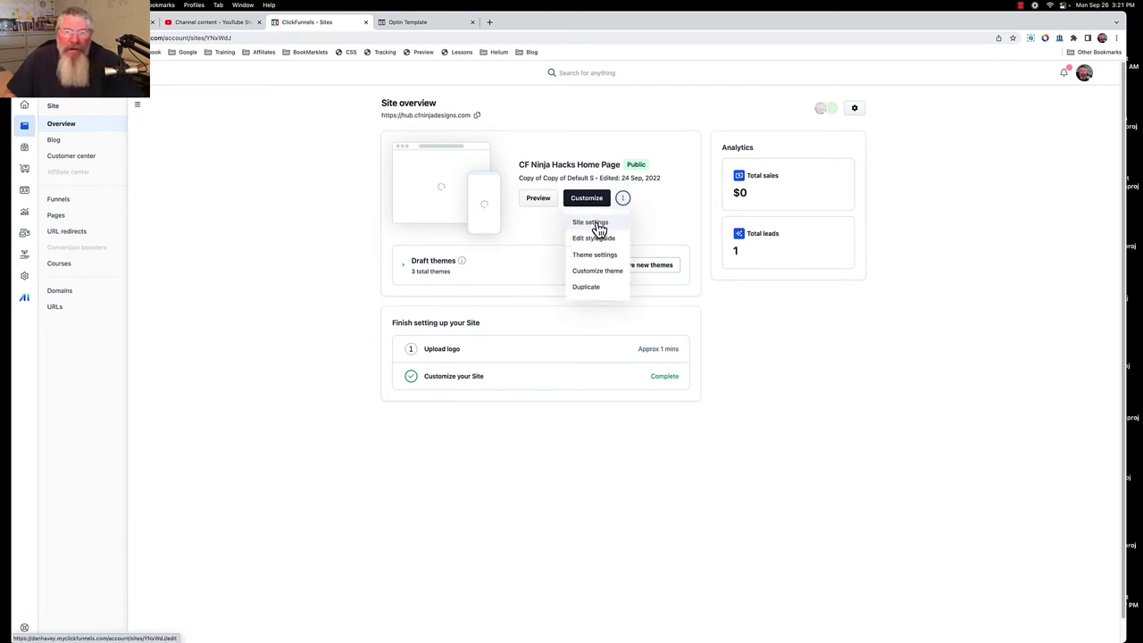
click(595, 223)
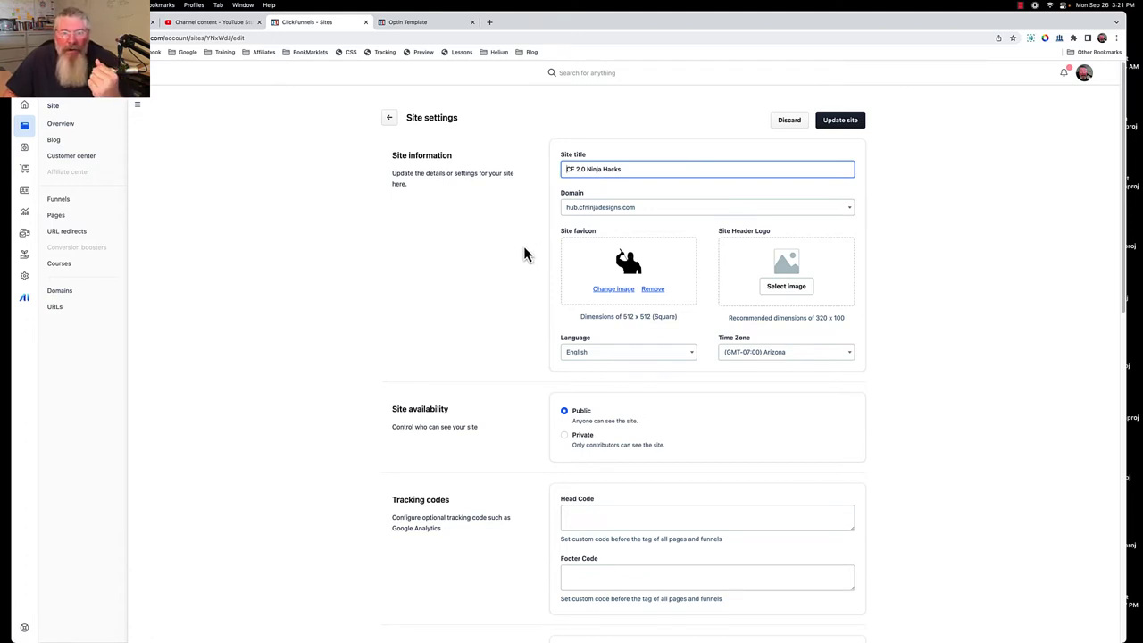
scroll(525, 247, down, 2)
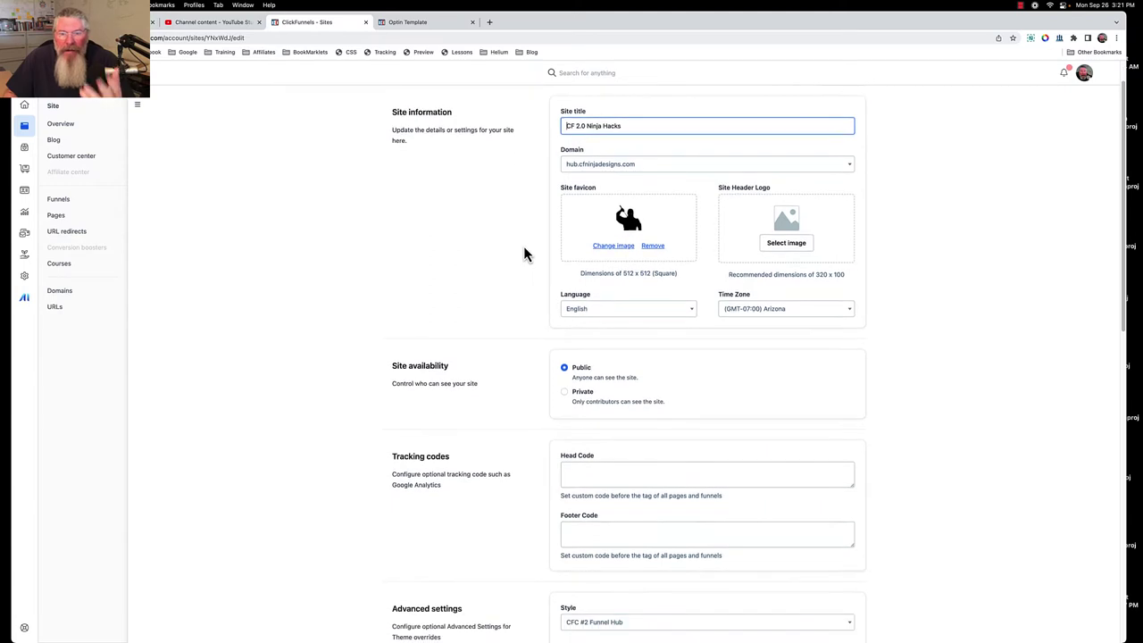
scroll(525, 250, down, 3)
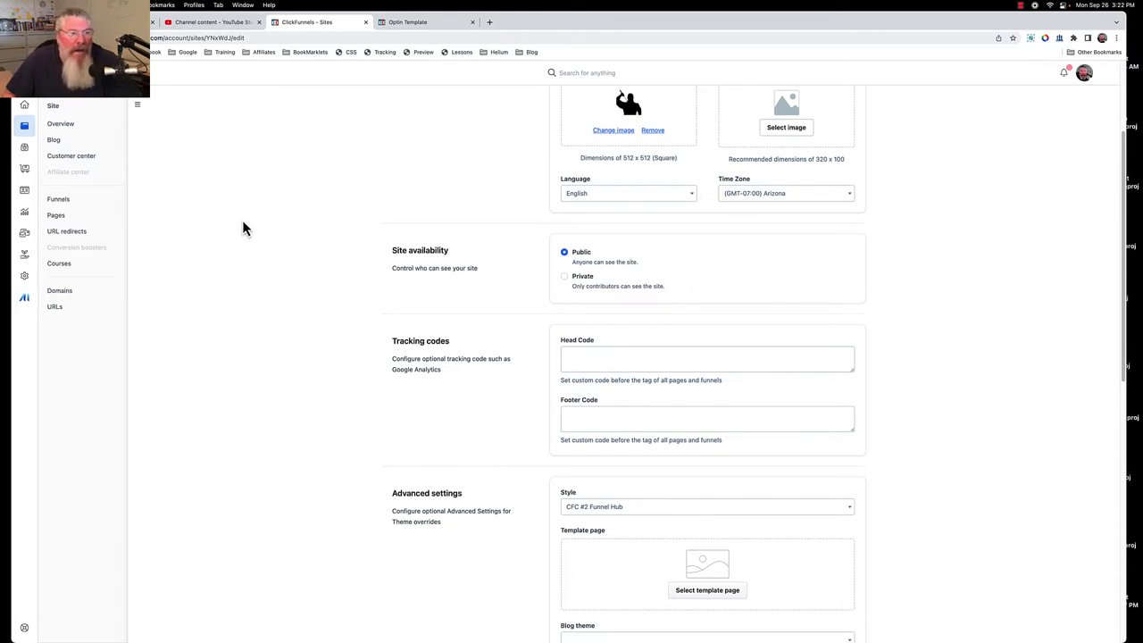
Go to the site's pages and inspect the page settings of Demo Test Page, then close them.
click(55, 219)
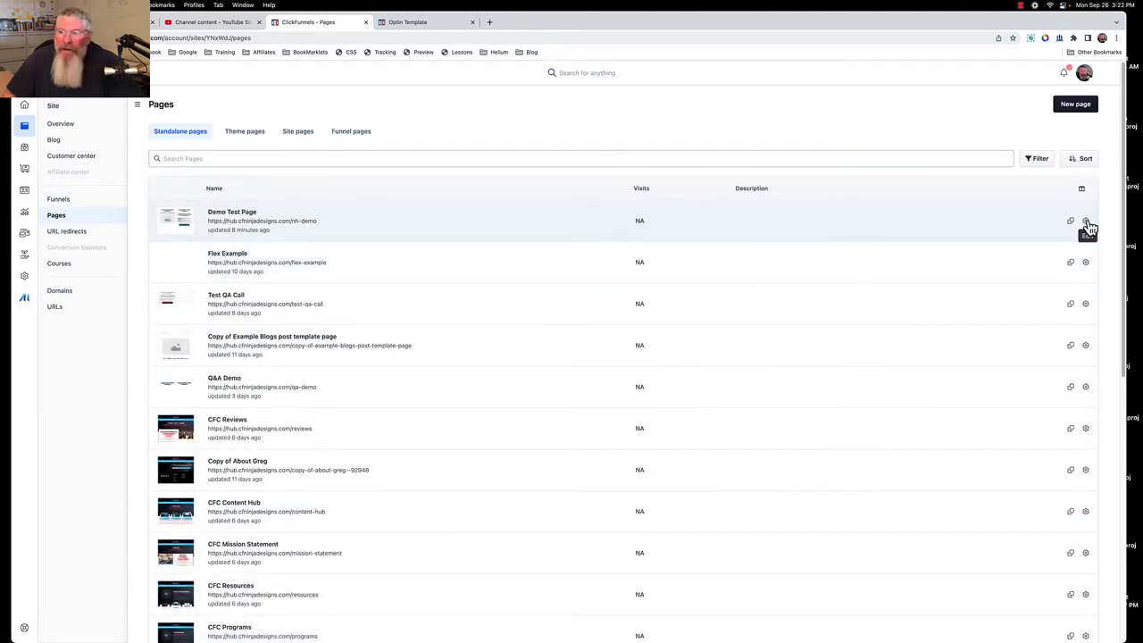
click(1086, 221)
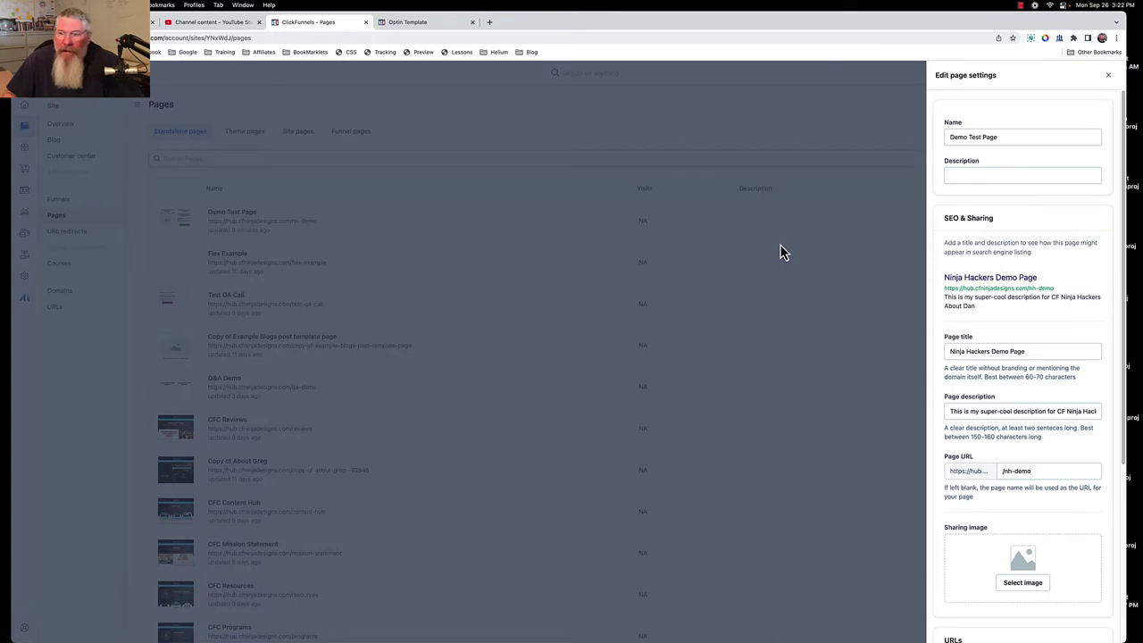
click(1109, 76)
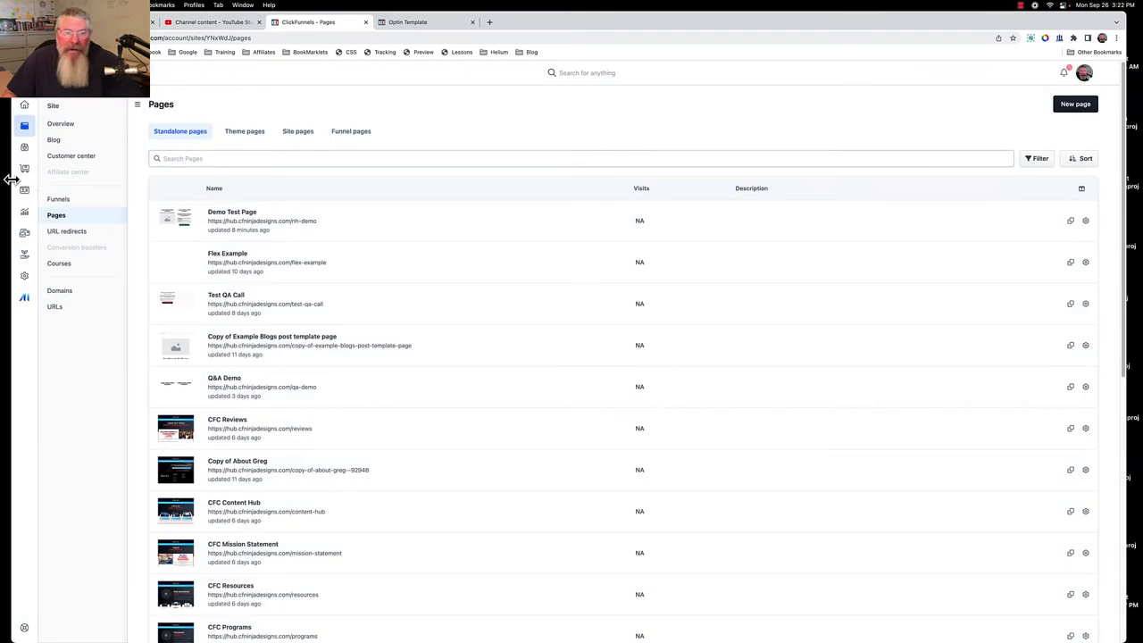
Open Demo Test Page in the editor and look through its custom CSS, header code and footer code areas.
click(243, 220)
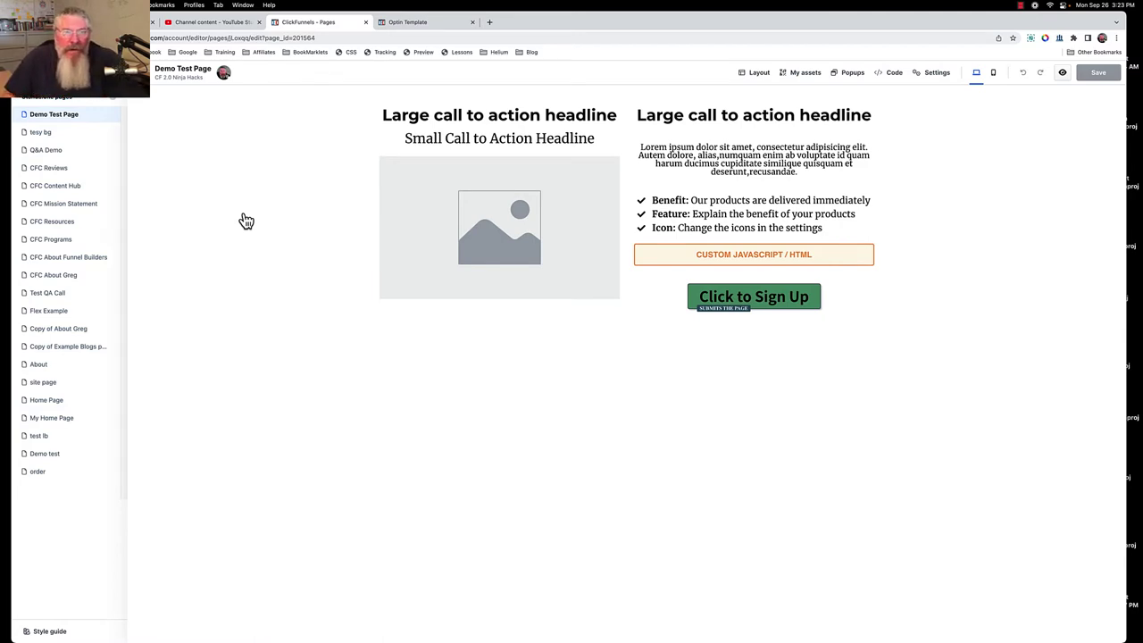
click(891, 75)
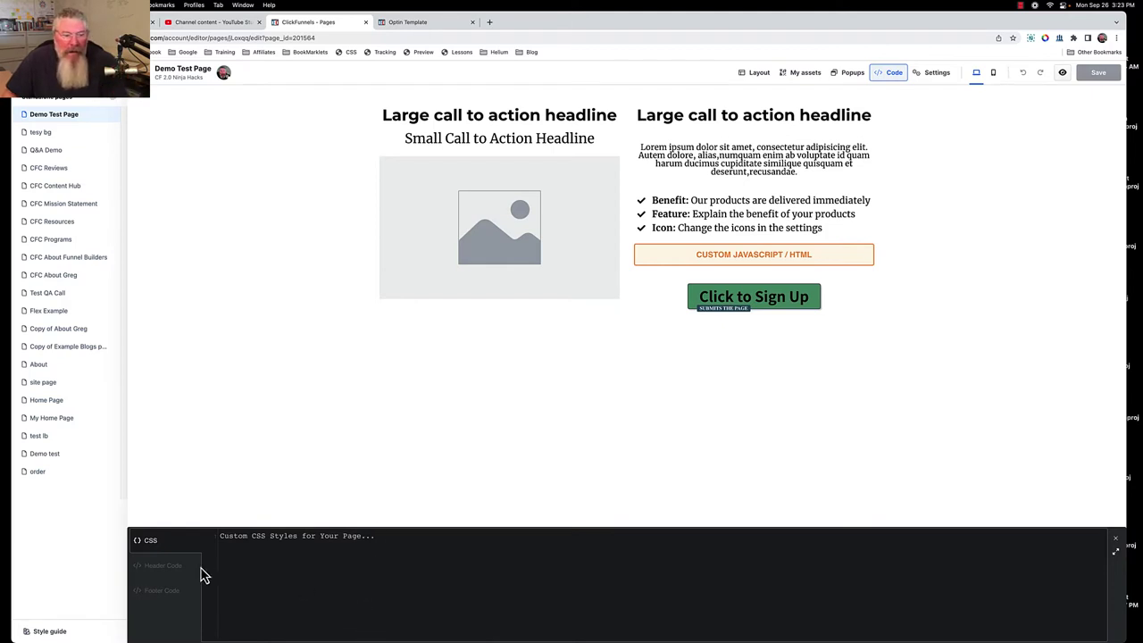
click(163, 568)
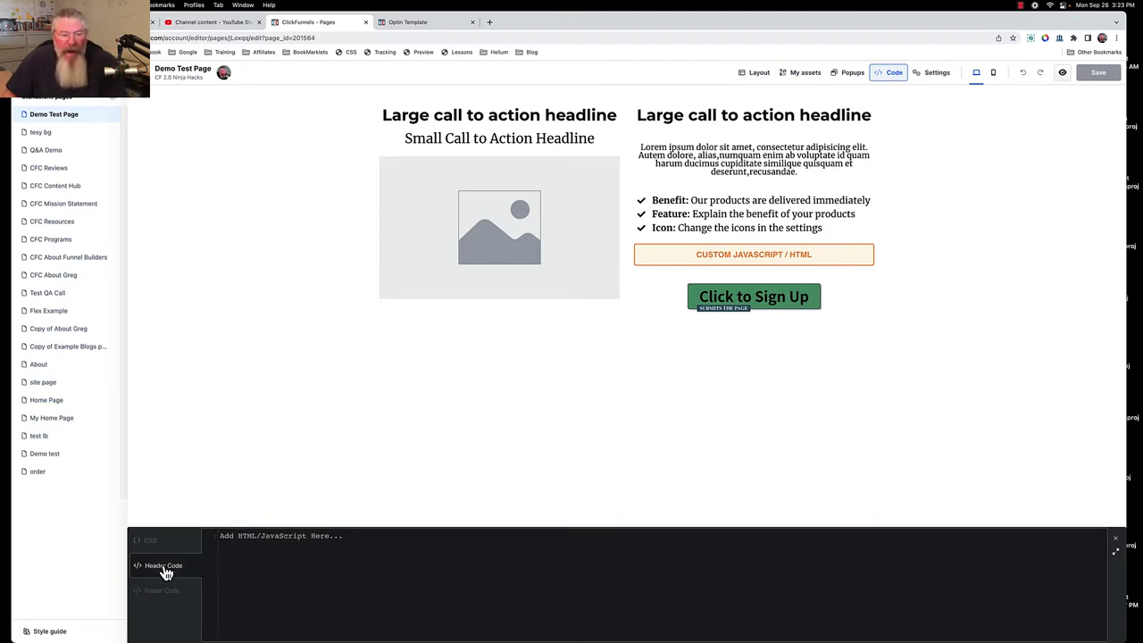
click(161, 595)
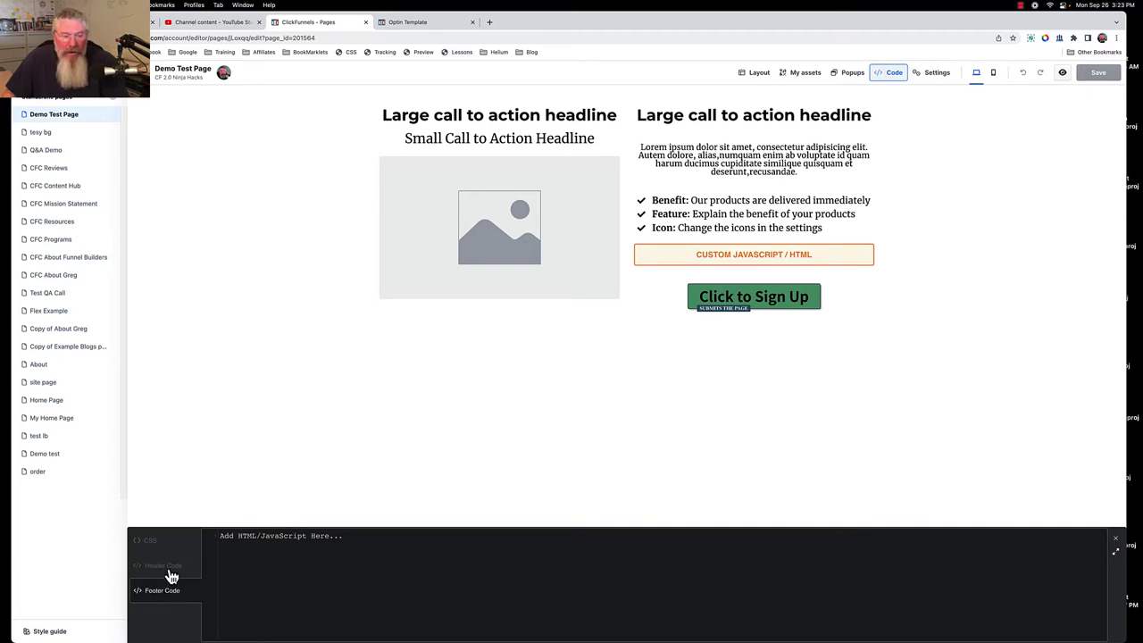
click(170, 570)
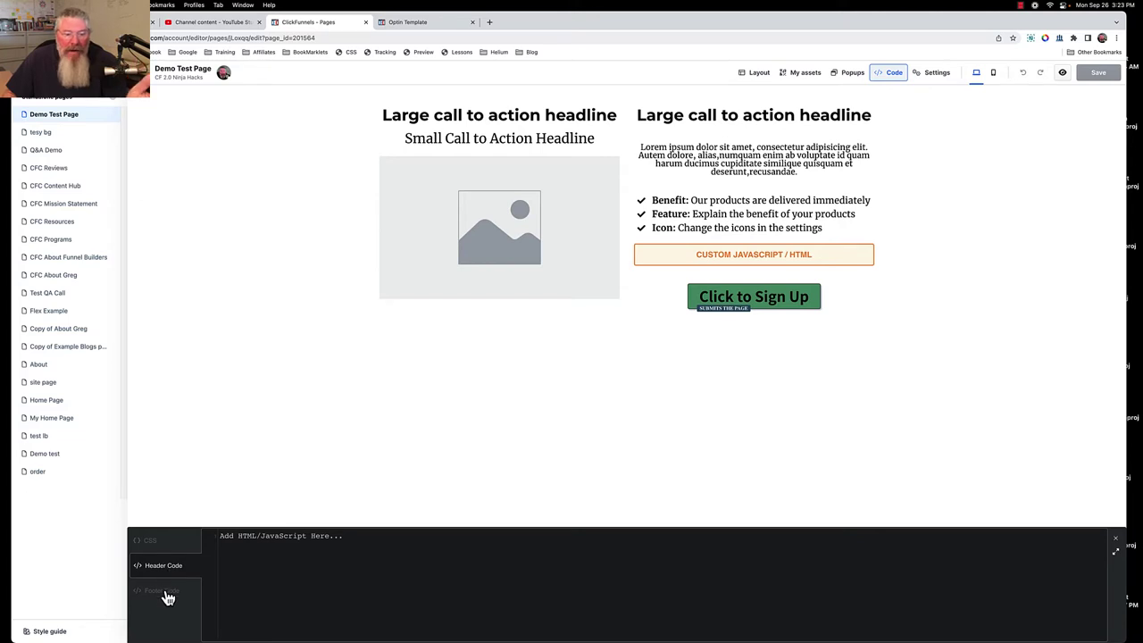
click(167, 594)
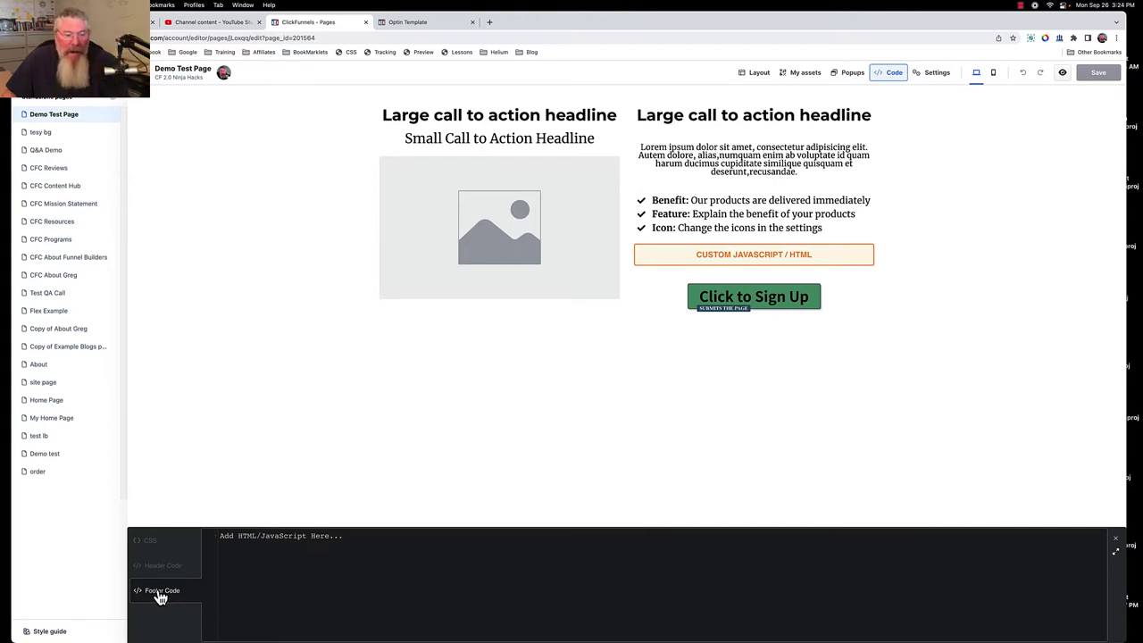
click(164, 569)
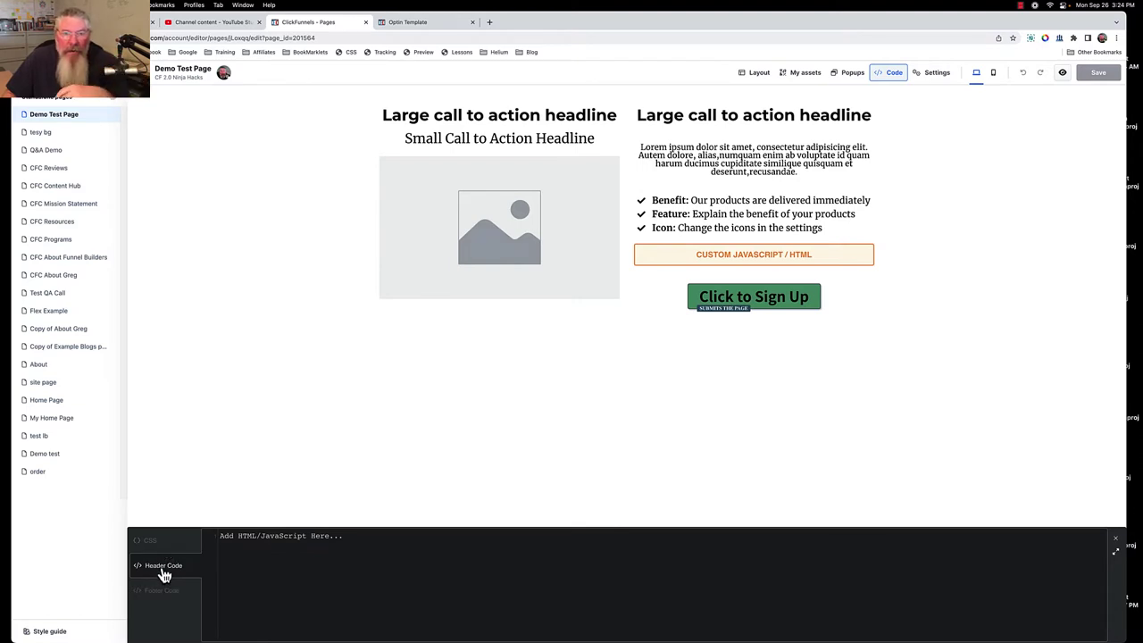
click(157, 595)
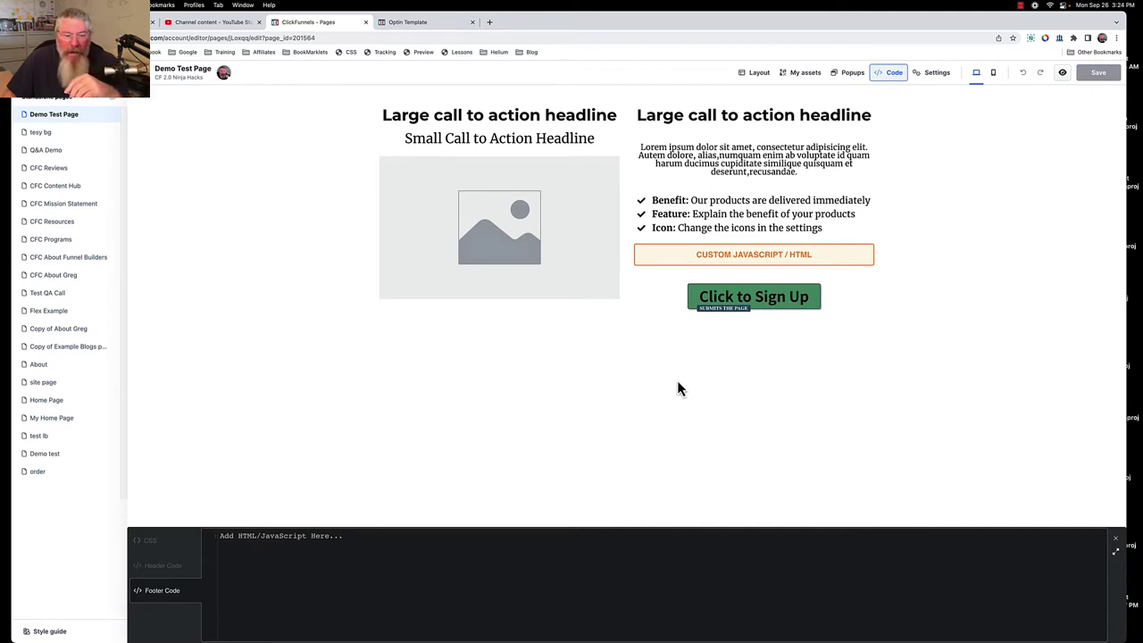
Inspect the code editor of the Custom JavaScript / HTML element at full size, then close it and the element's settings.
click(745, 264)
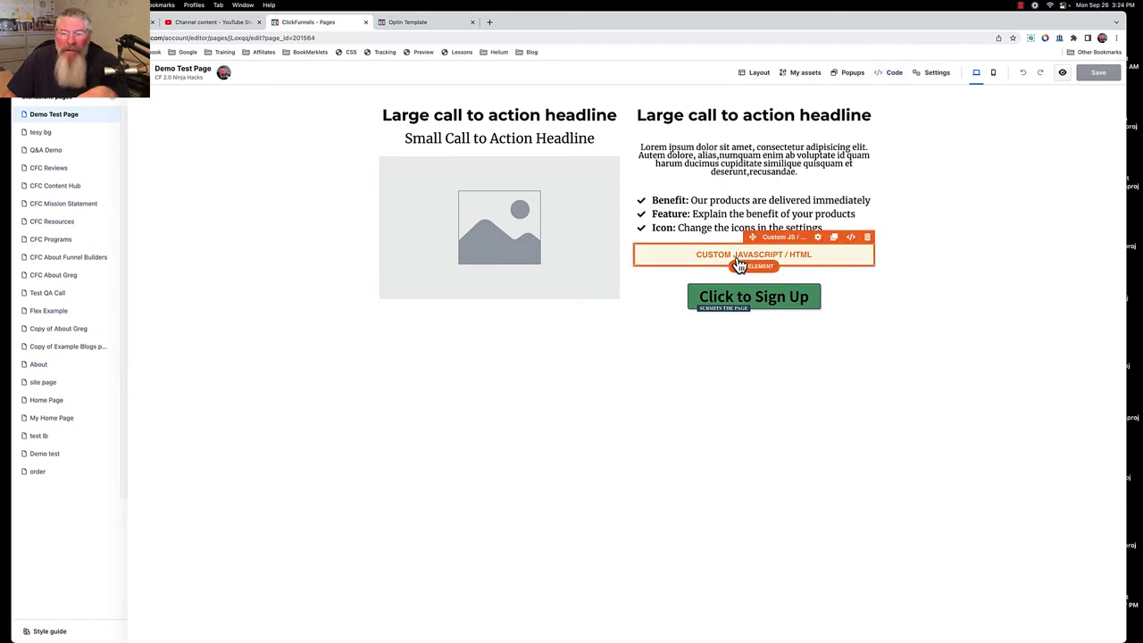
click(739, 265)
click(998, 178)
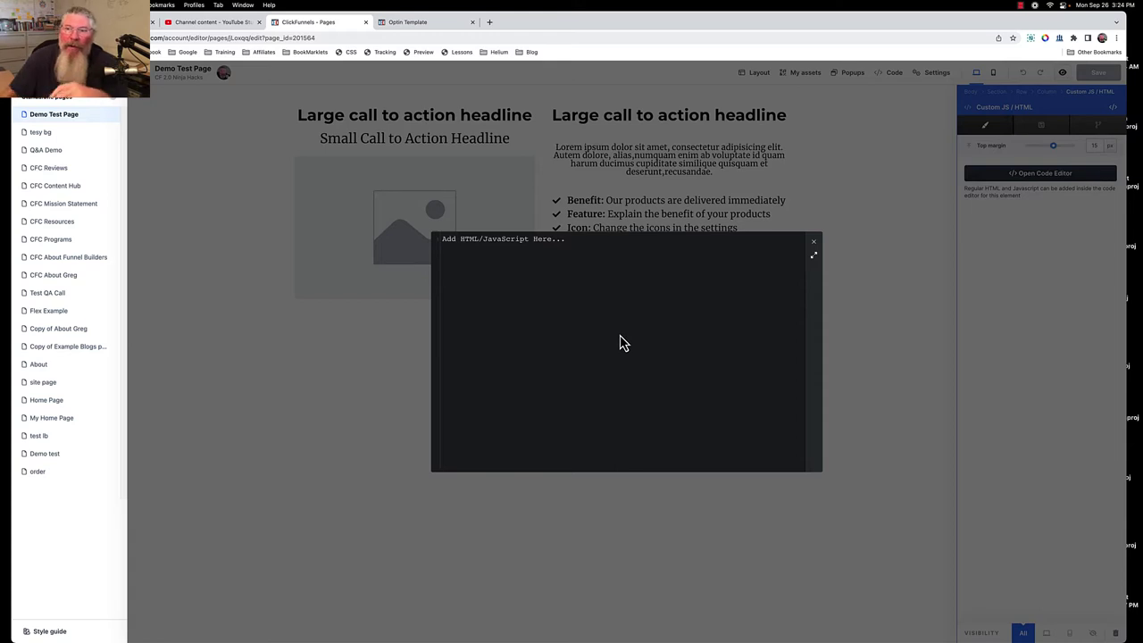
click(814, 256)
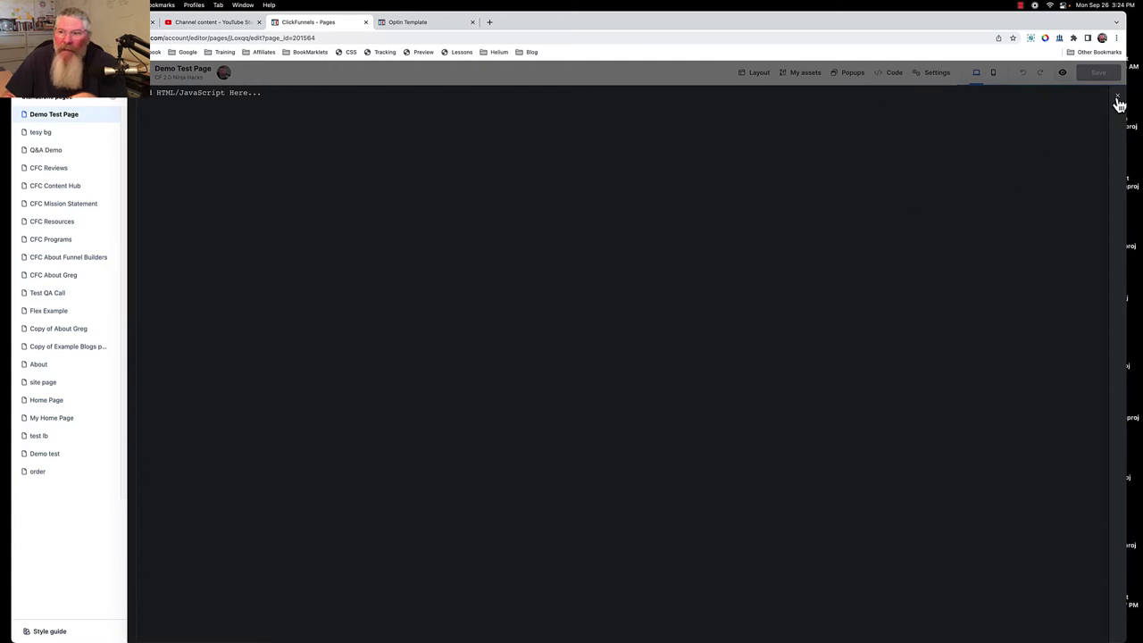
click(1117, 103)
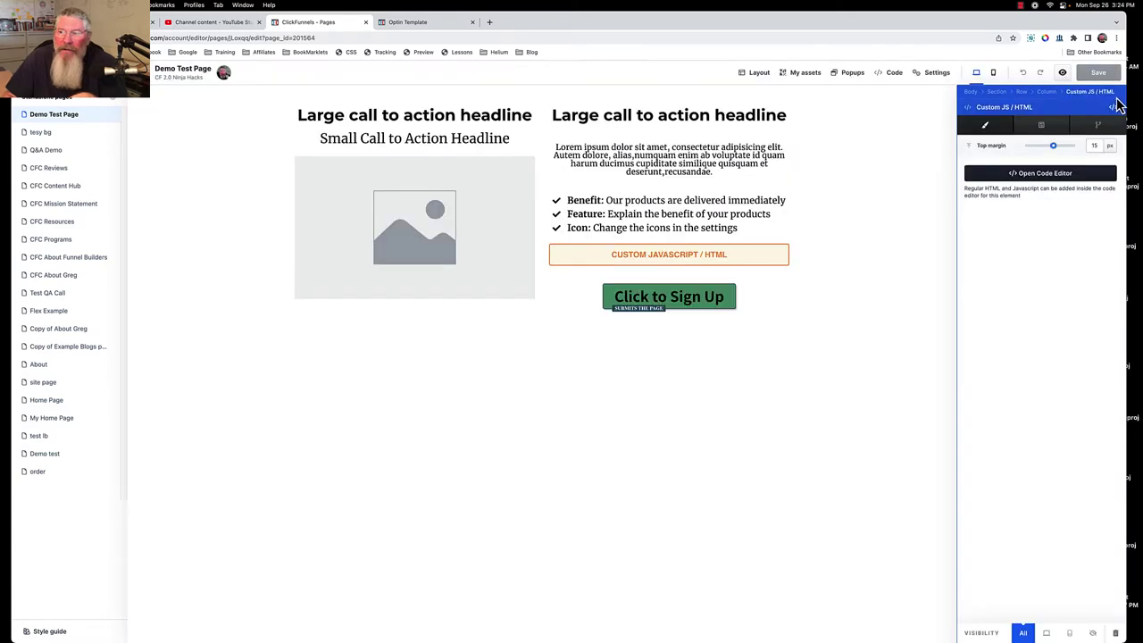
click(794, 304)
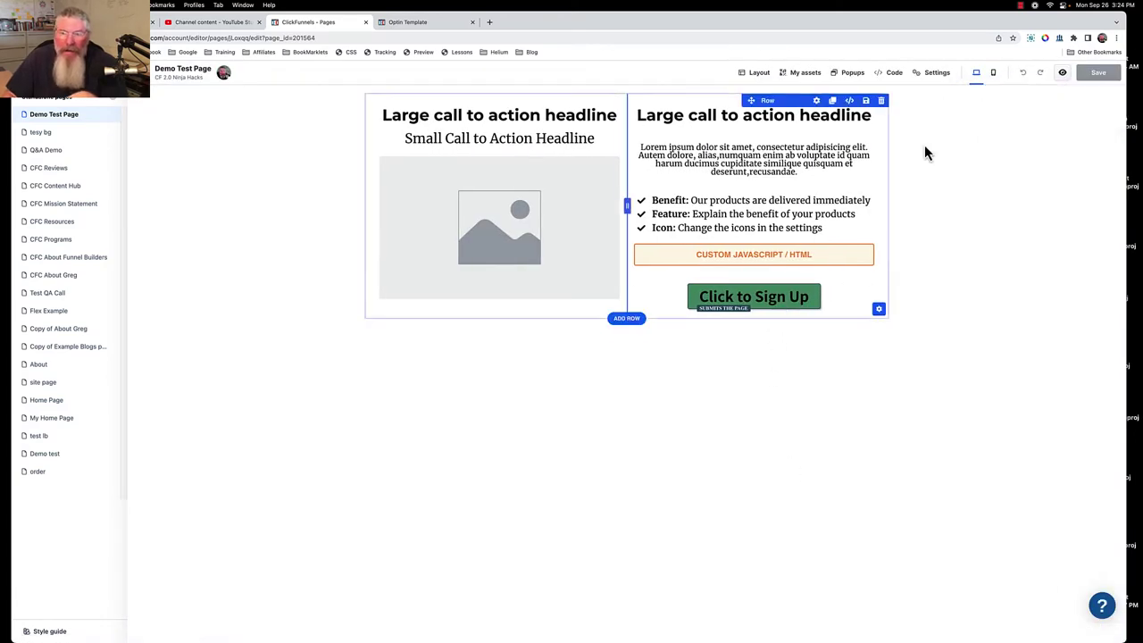
Open the page-level code editor on its CSS section, enlarge it and restore its size.
click(891, 79)
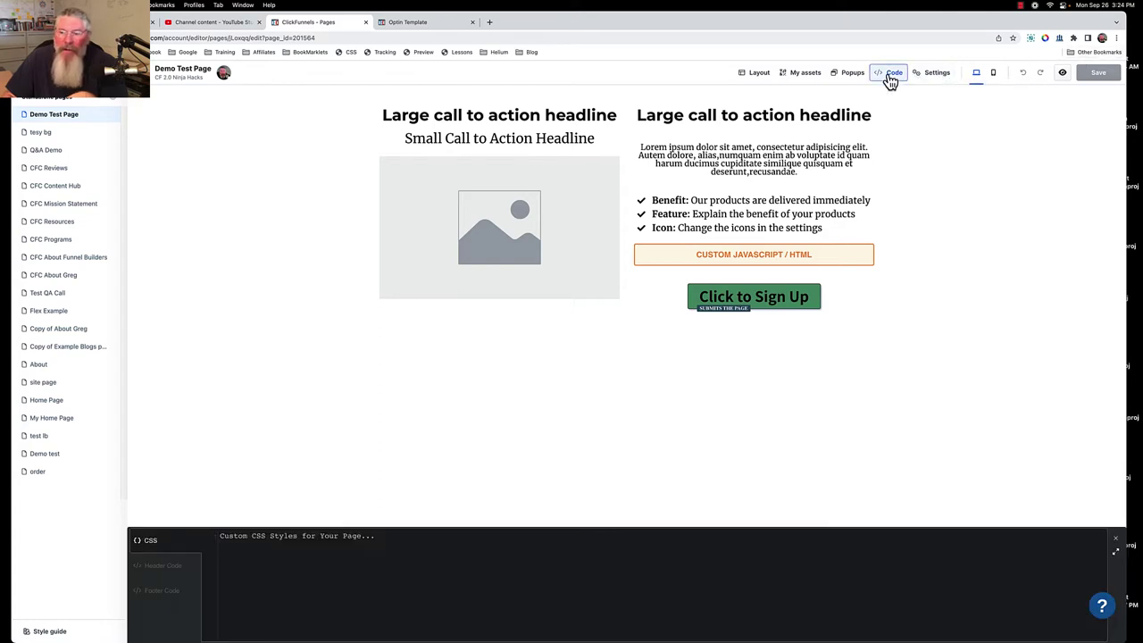
click(1117, 554)
click(1116, 123)
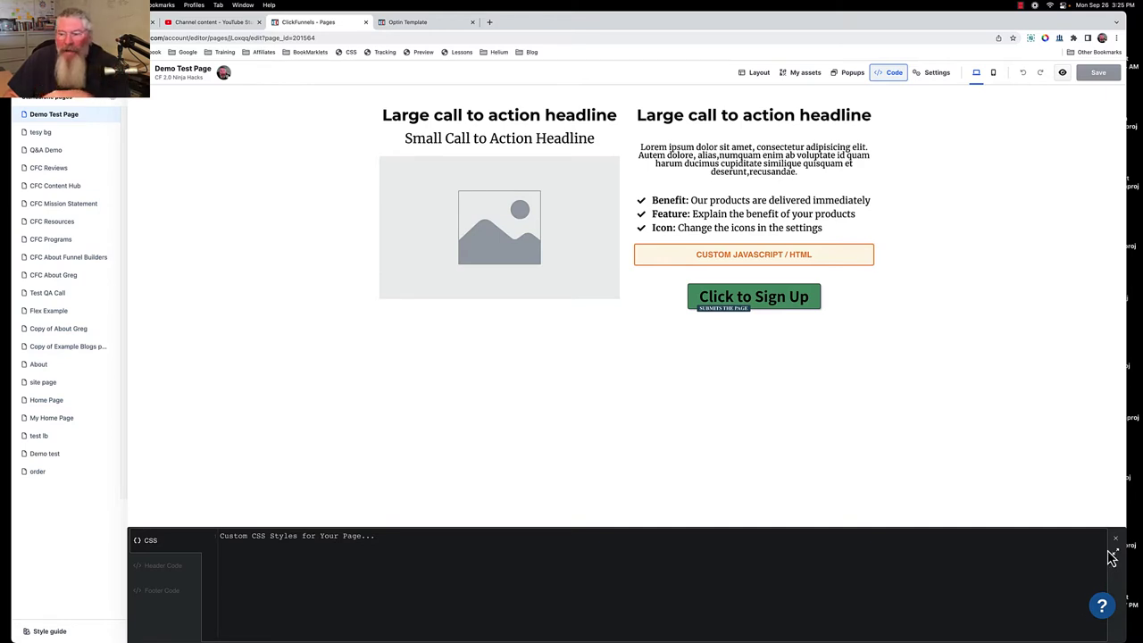
Open the CSS info of the Lorem ipsum paragraph from its settings and show the page's footer code.
click(753, 175)
click(774, 168)
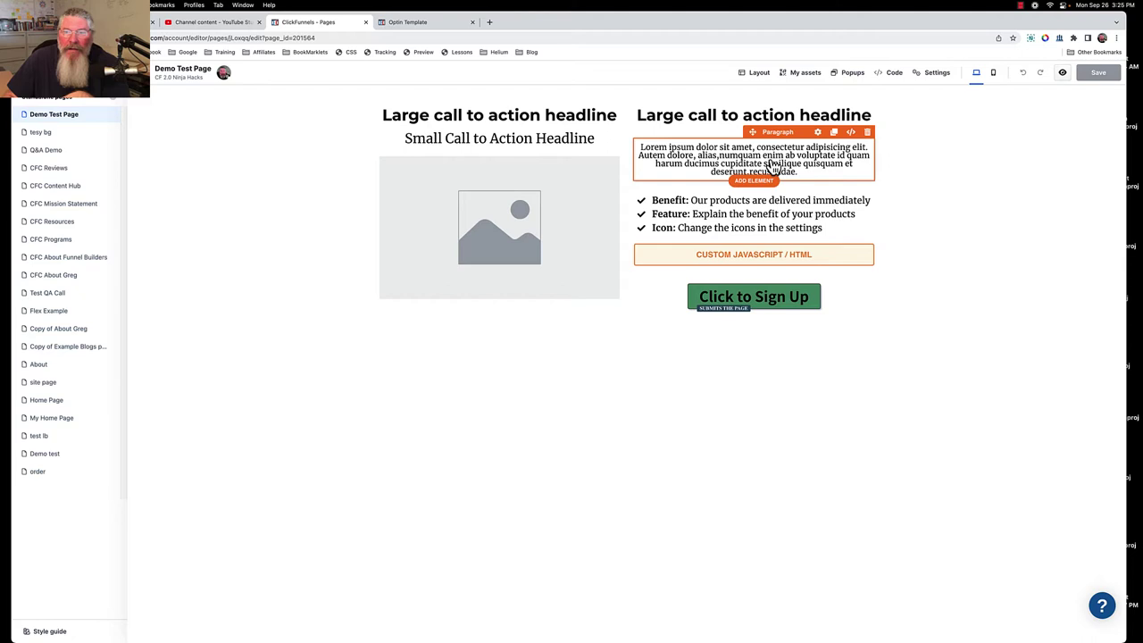
click(818, 134)
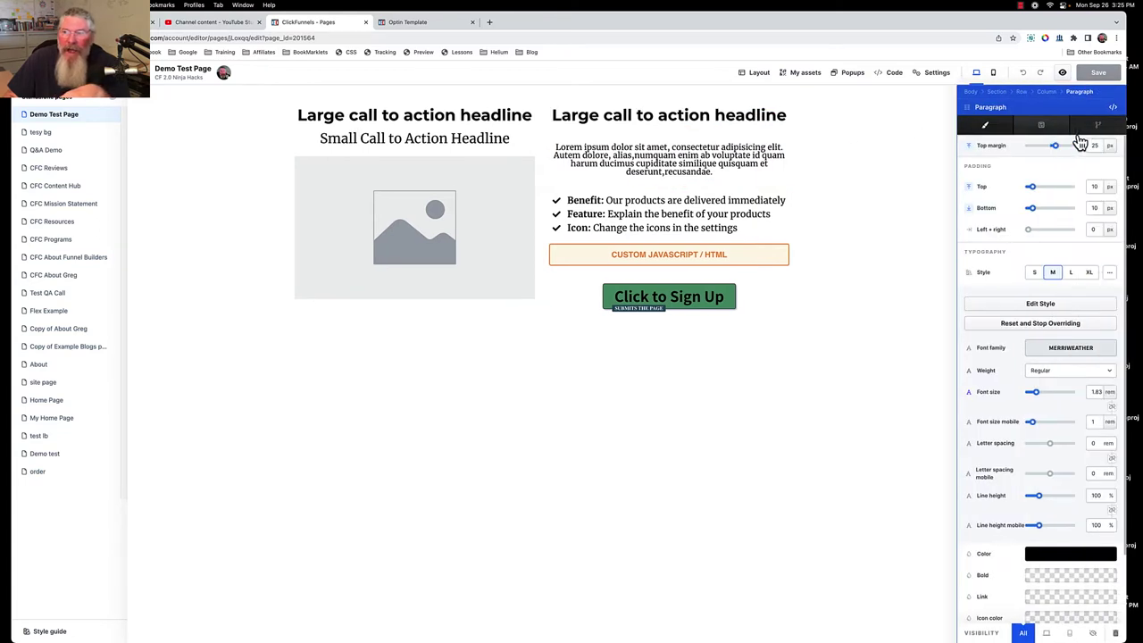
click(1114, 108)
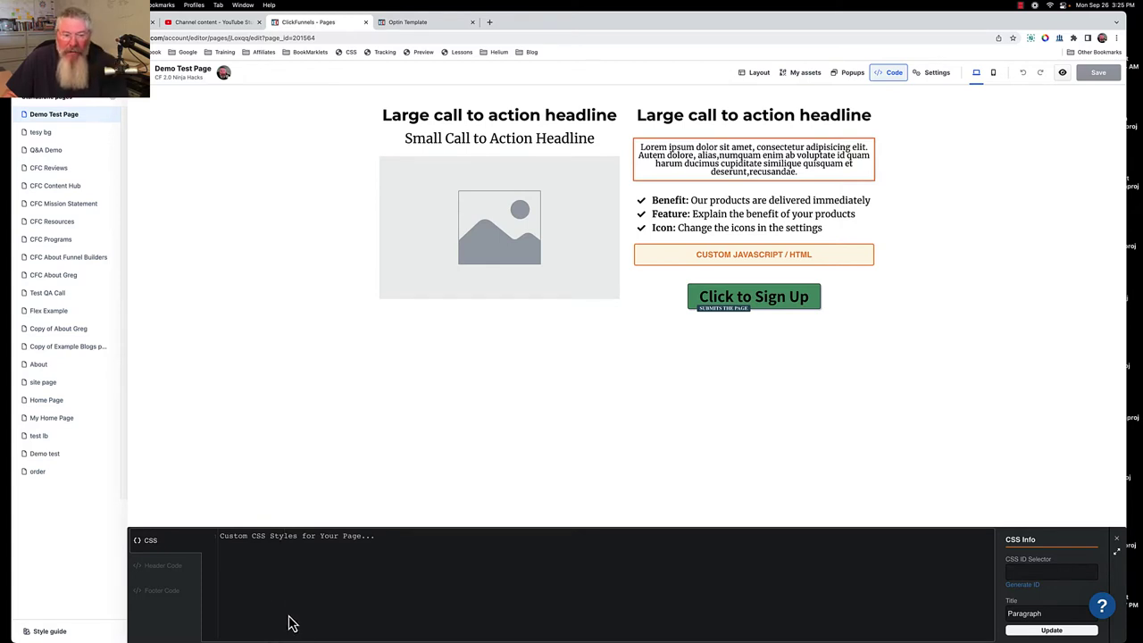
click(161, 593)
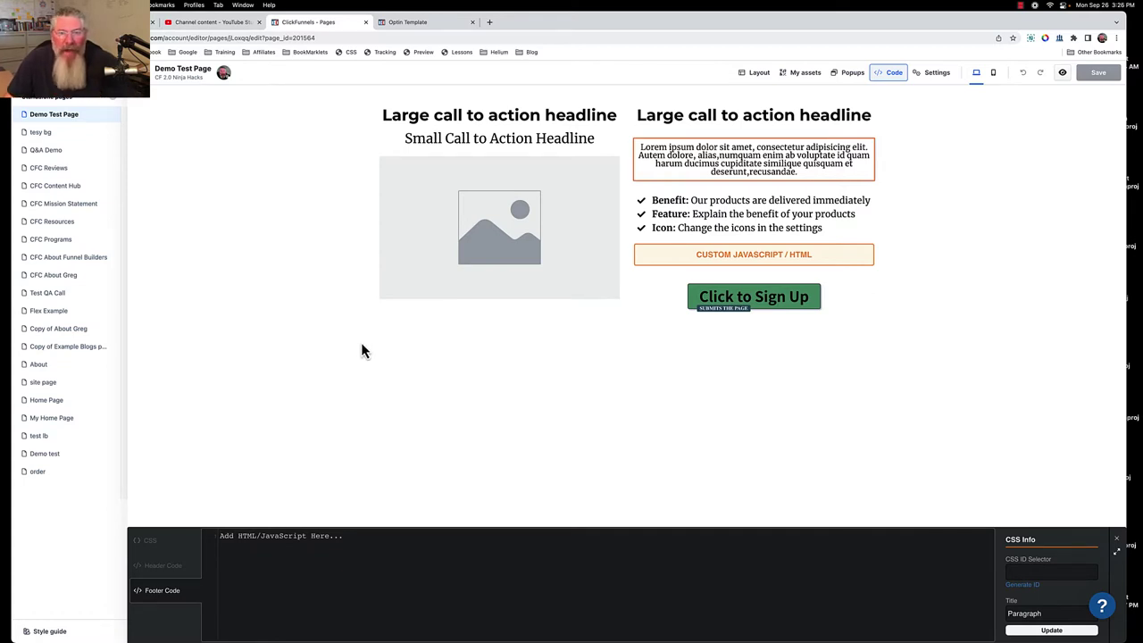
Switch to the Optin Template page and inspect the CSS info of its Lorem ipsum paragraph.
click(411, 22)
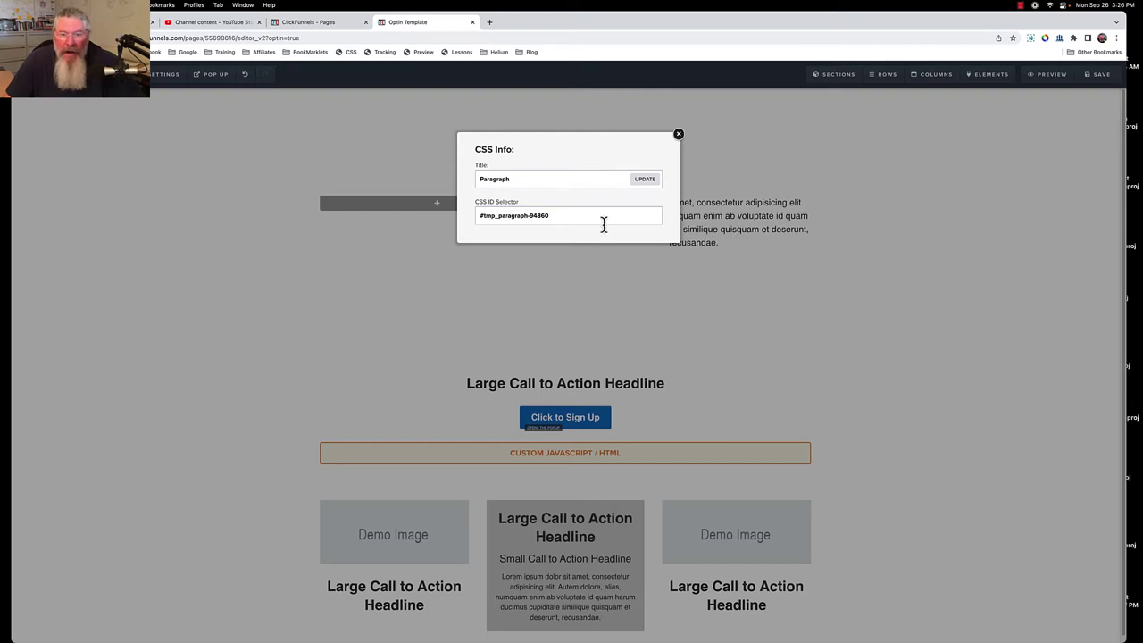
click(678, 138)
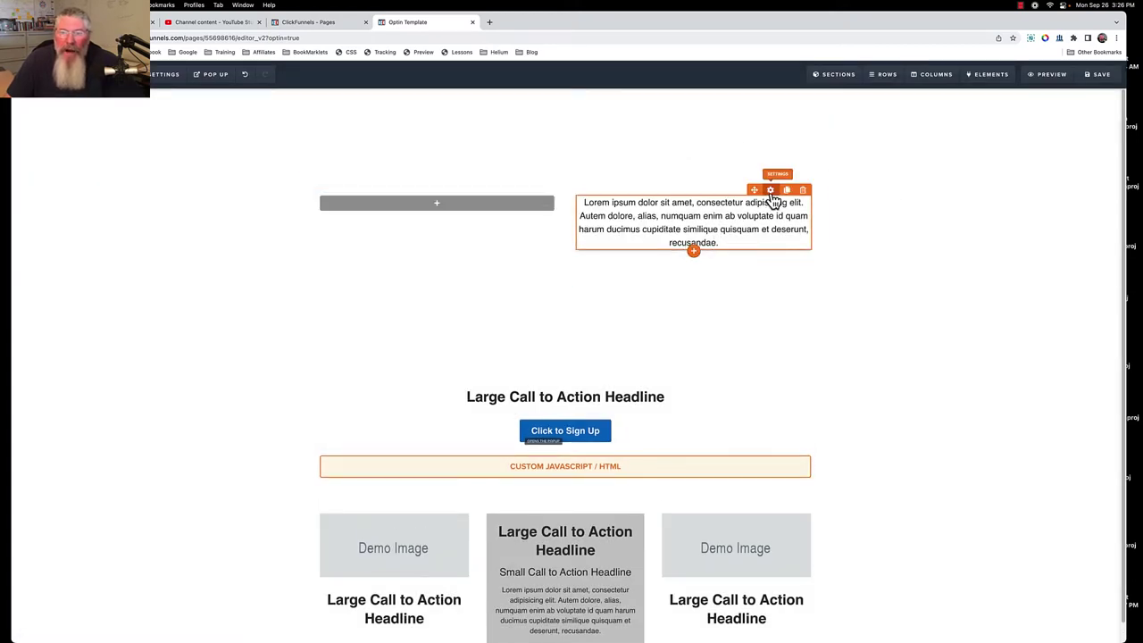
click(772, 196)
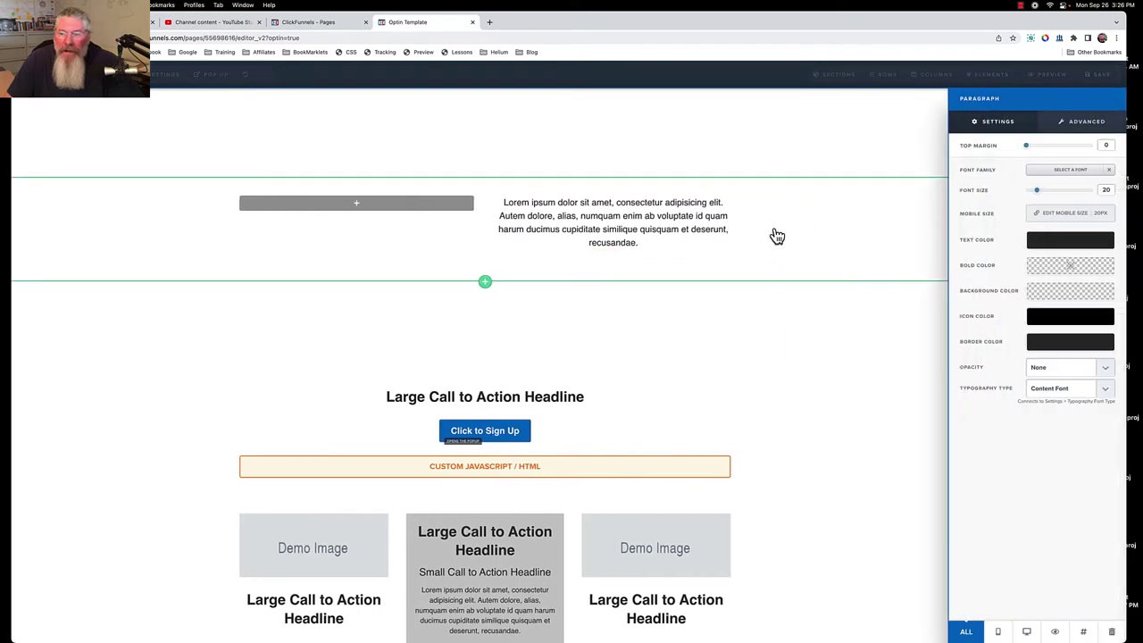
click(1084, 633)
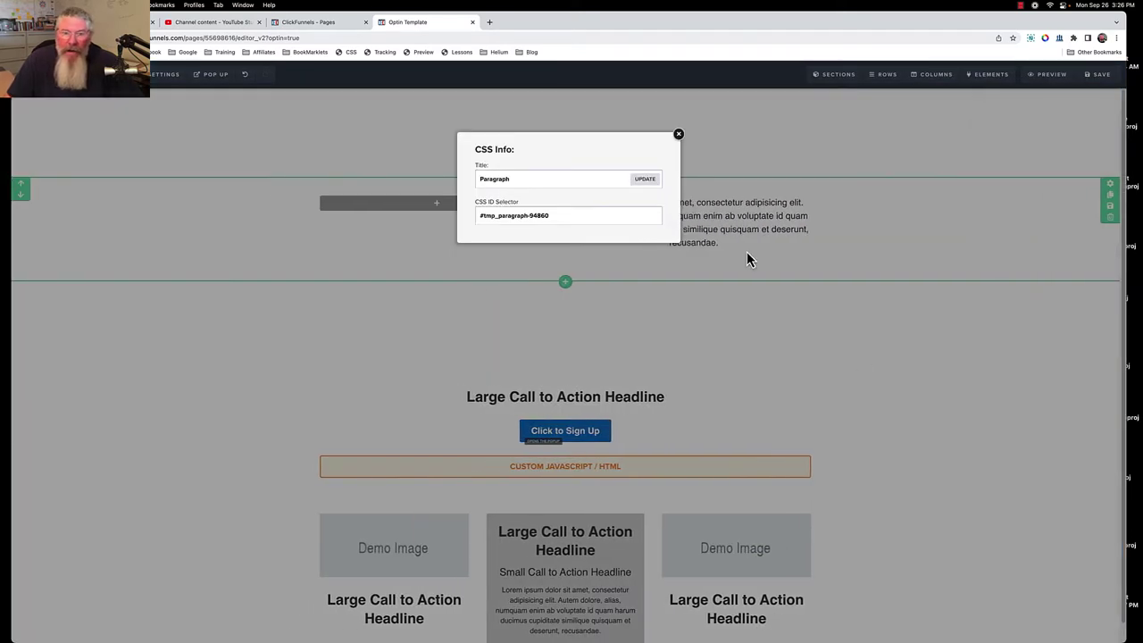
drag(523, 180, 476, 178)
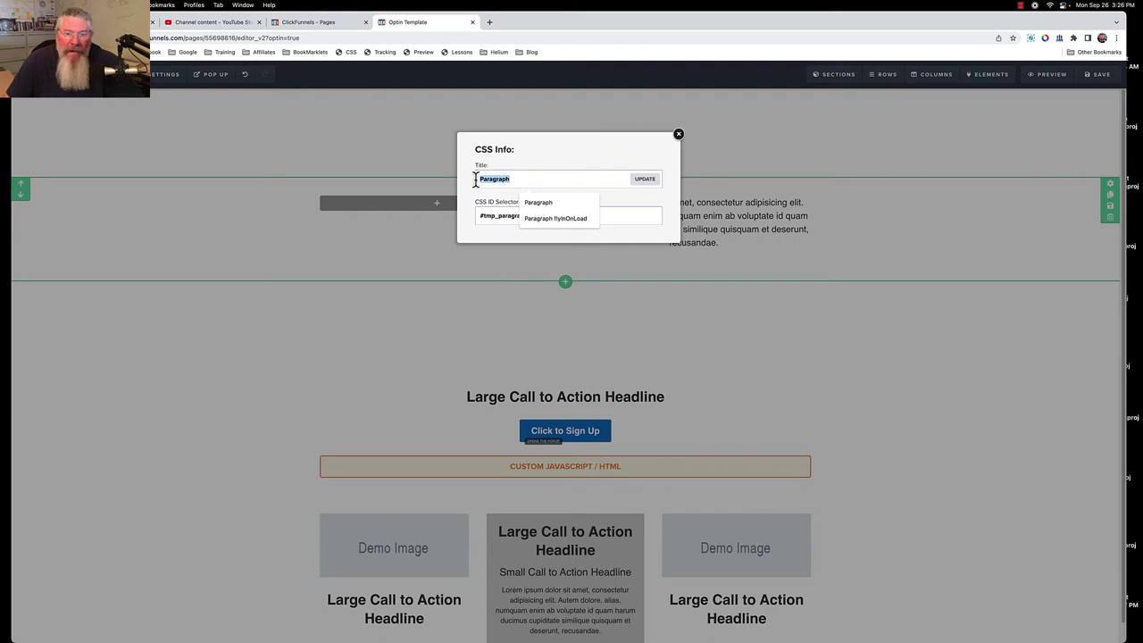
click(520, 177)
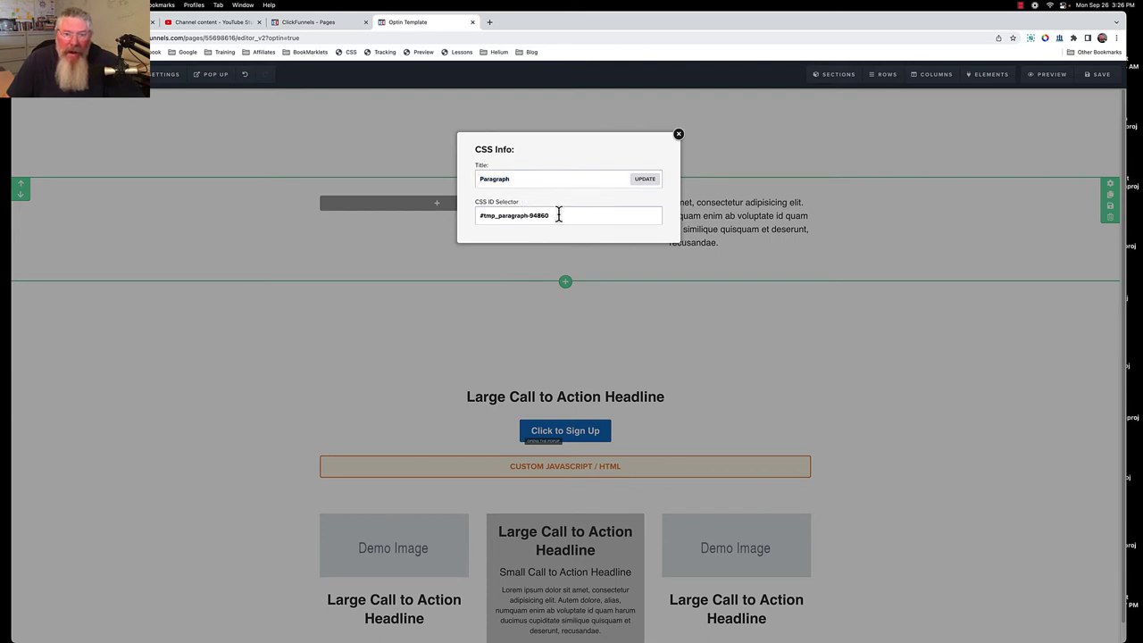
Copy the paragraph's CSS ID selector #tmp_paragraph-94860 and close its CSS info.
drag(557, 217, 462, 222)
key(super+c)
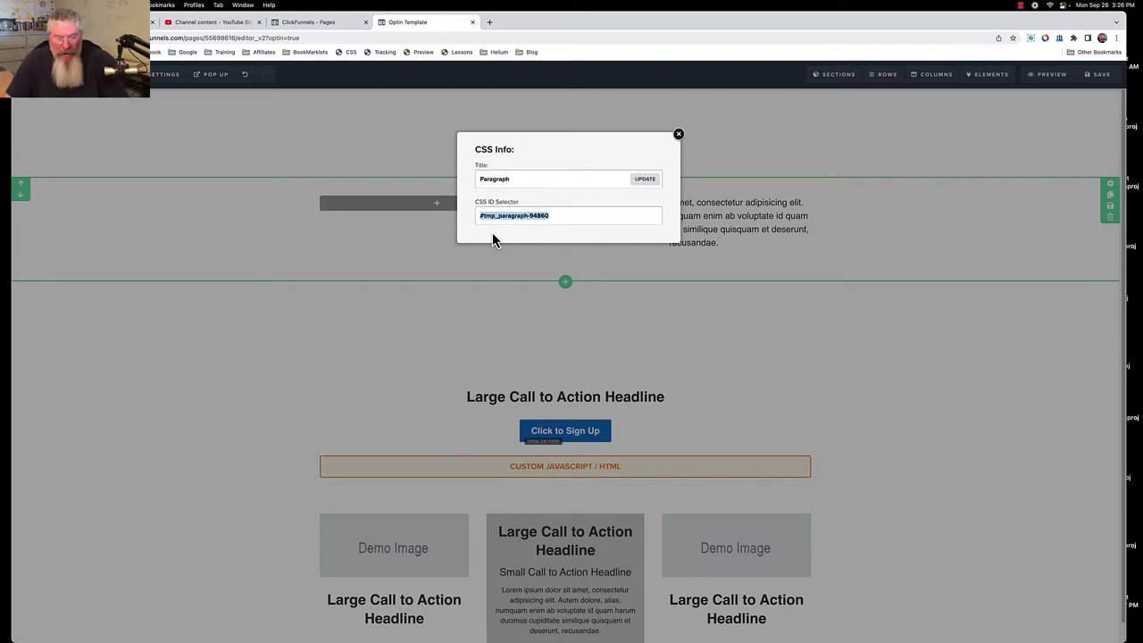
click(679, 137)
Add a custom CSS rule for #tmp_paragraph-94860 with background-color: yellow; and move the code window off the paragraph.
click(347, 52)
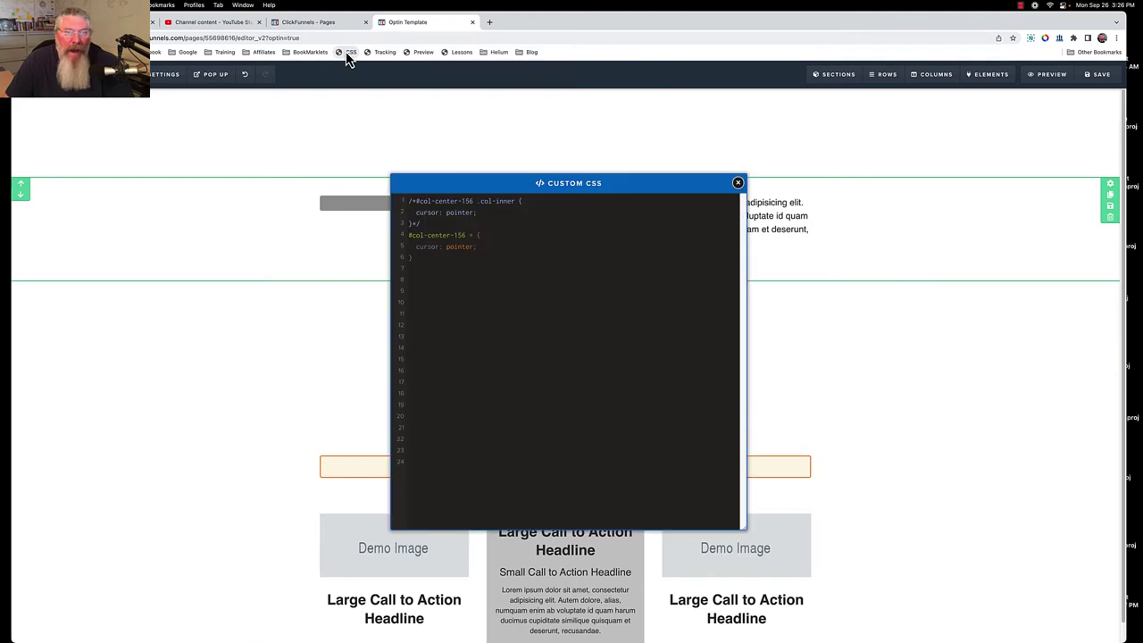
click(423, 281)
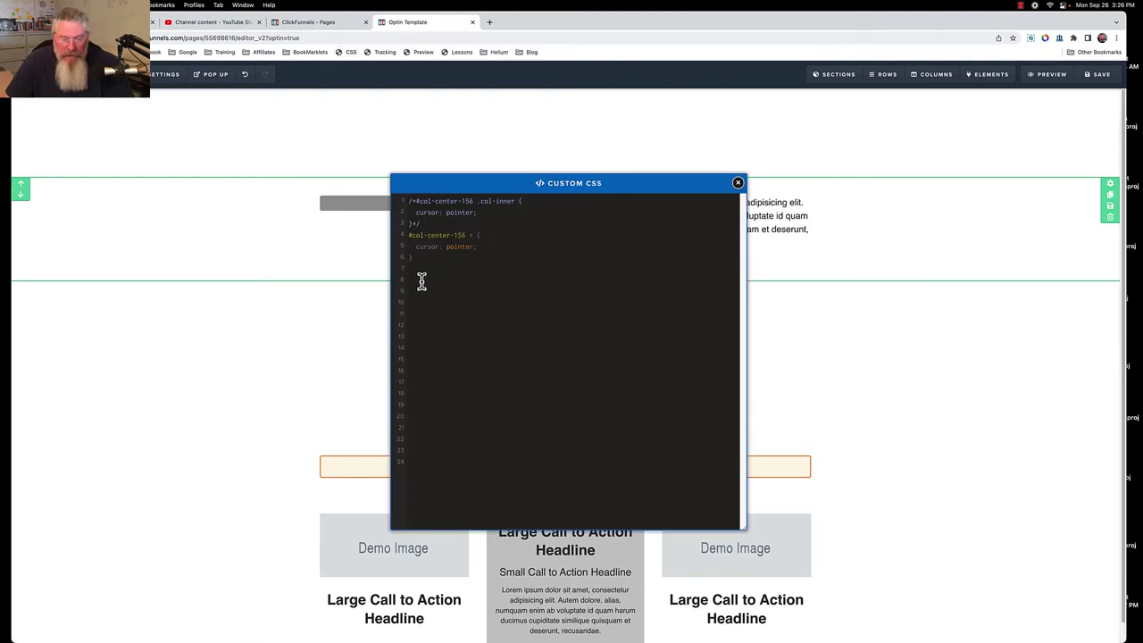
key(super+v)
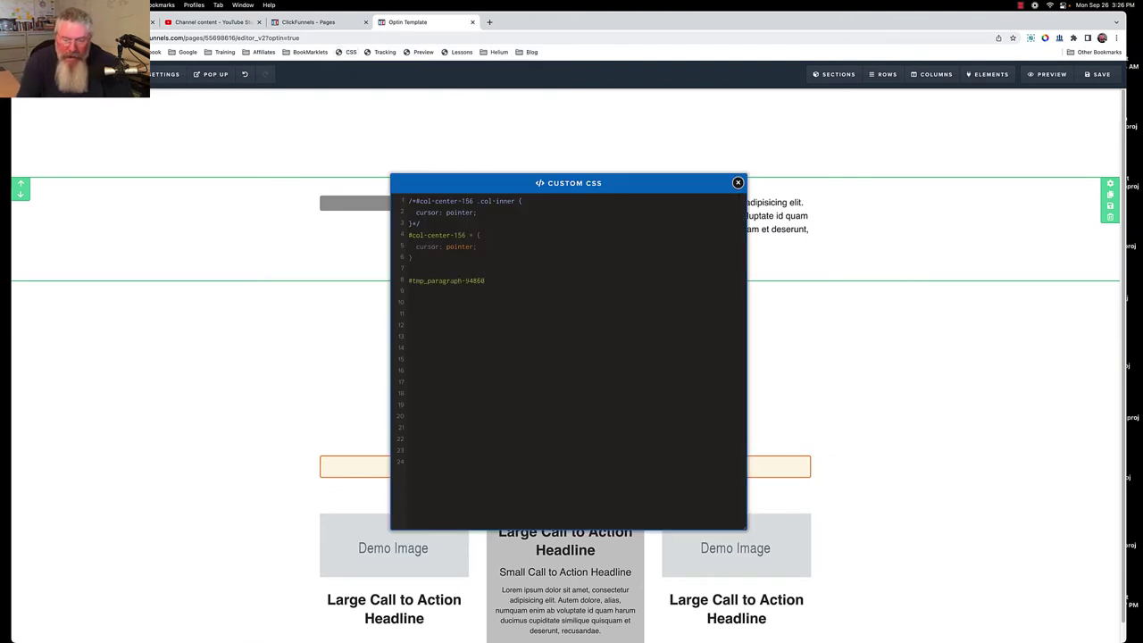
text({)
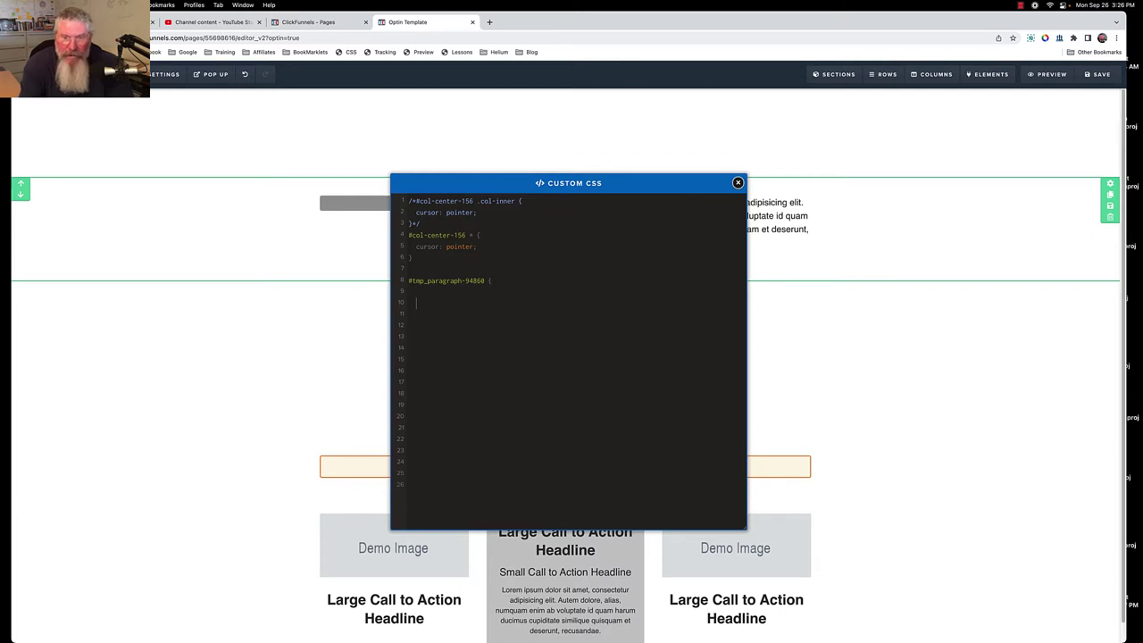
key(Return)
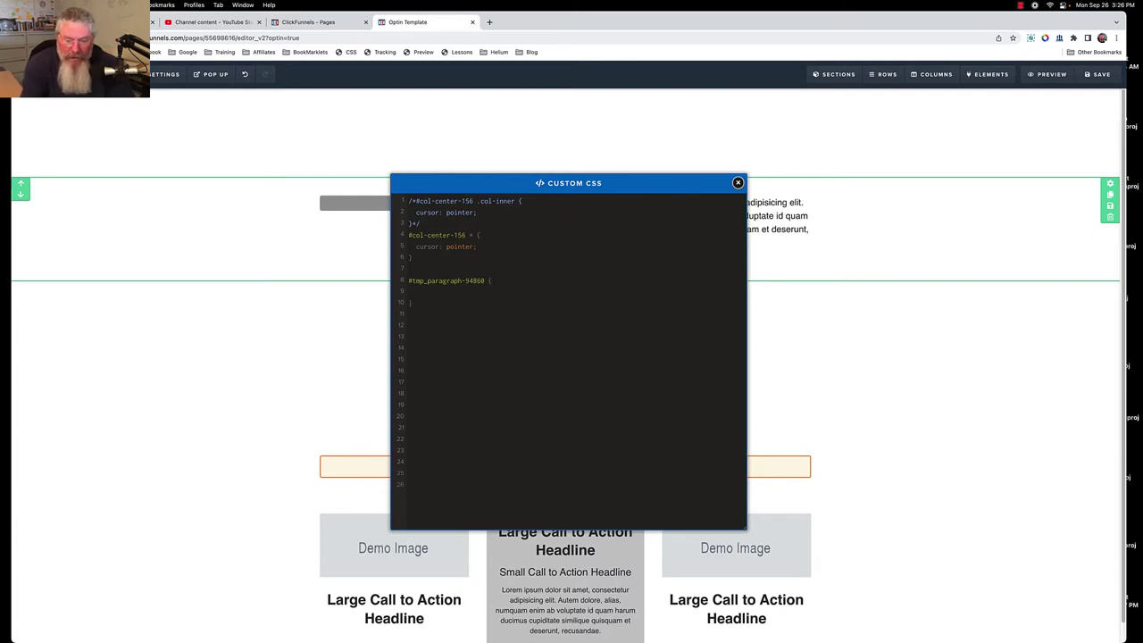
text(back)
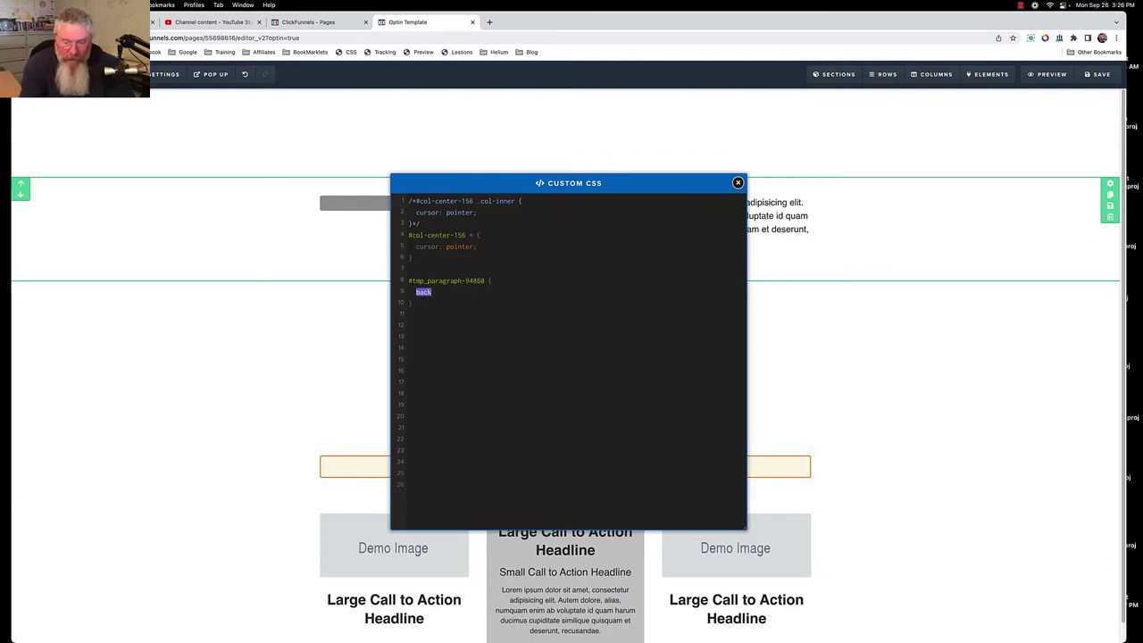
text(ground-col)
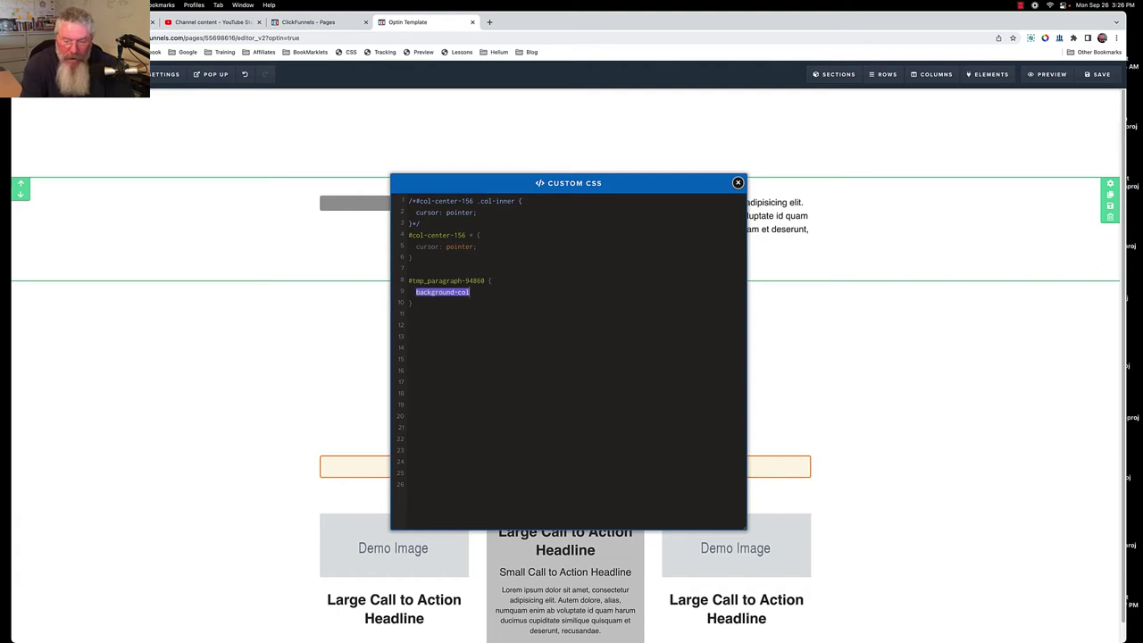
text(or: )
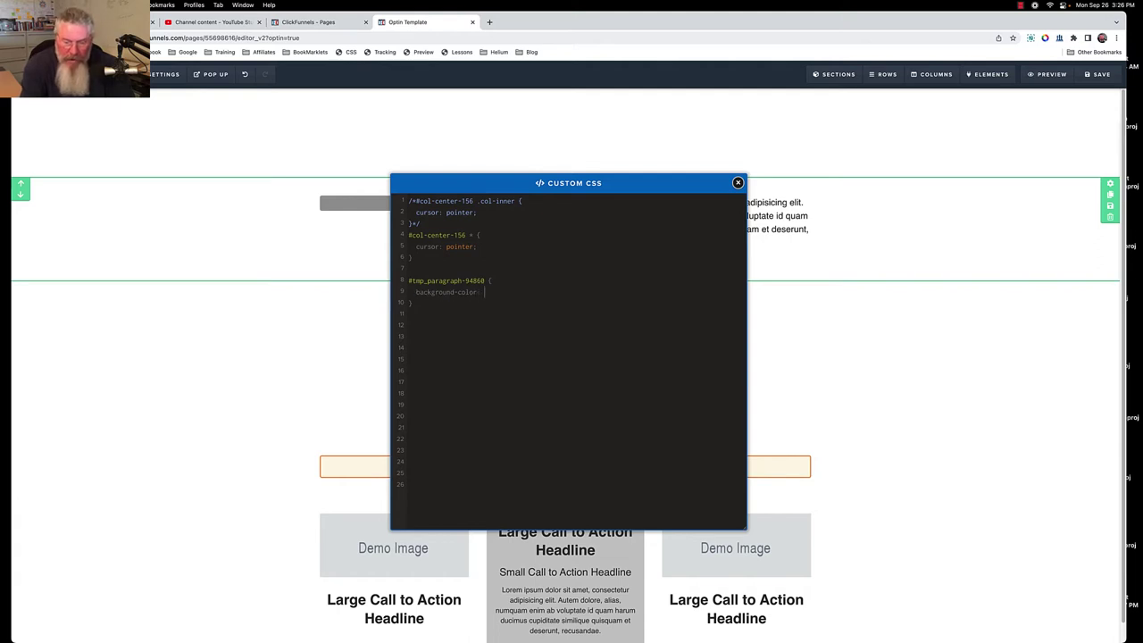
text(yellow)
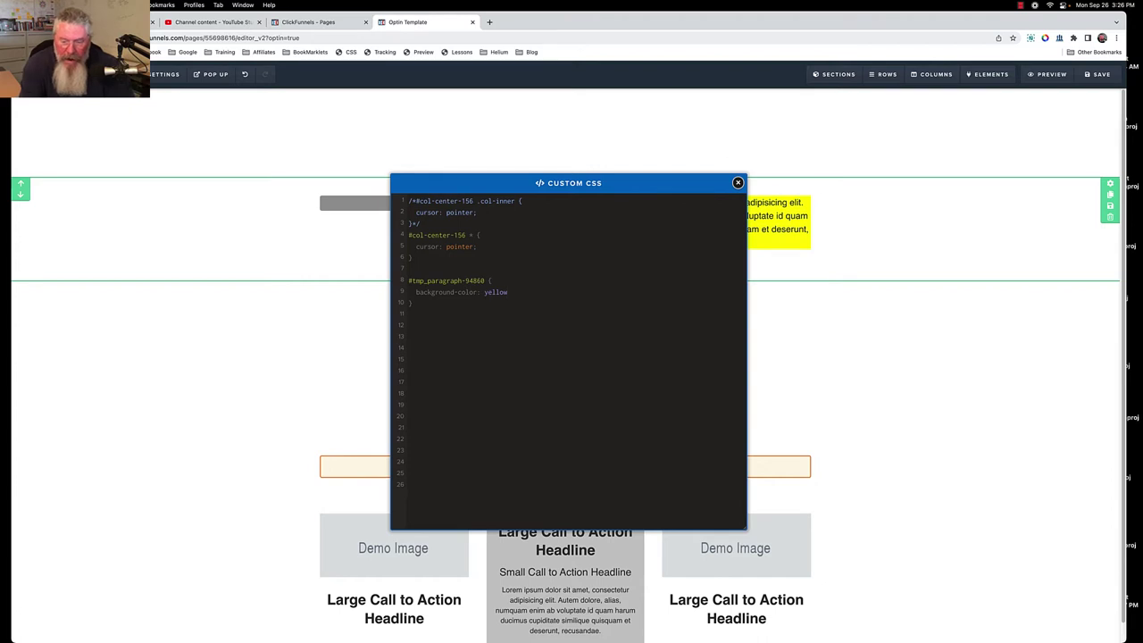
text(;)
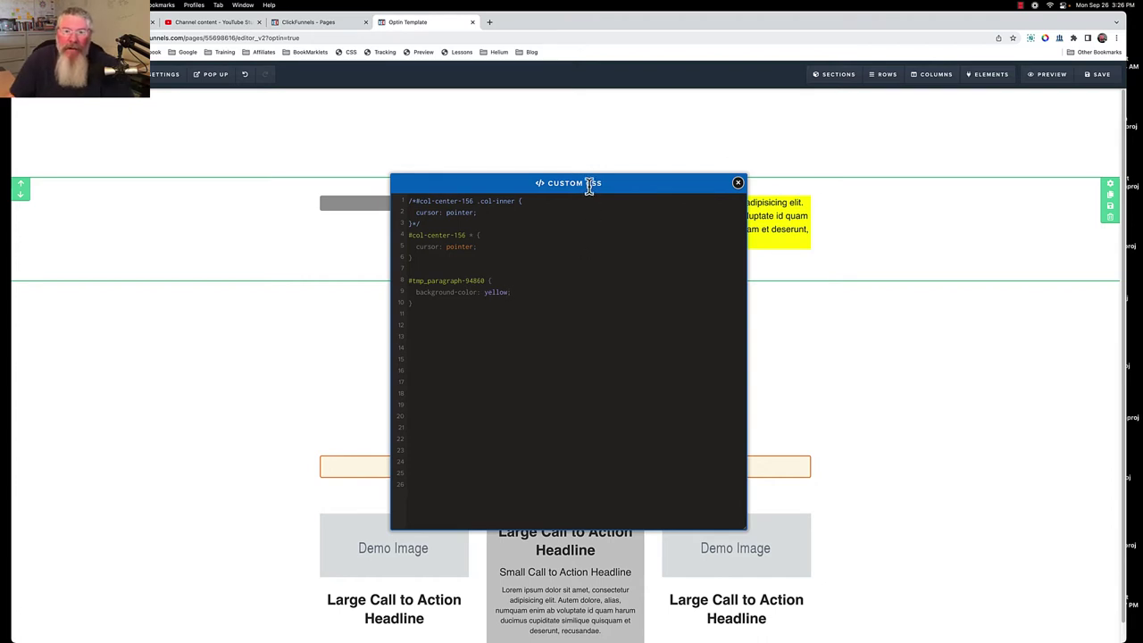
drag(589, 183, 293, 150)
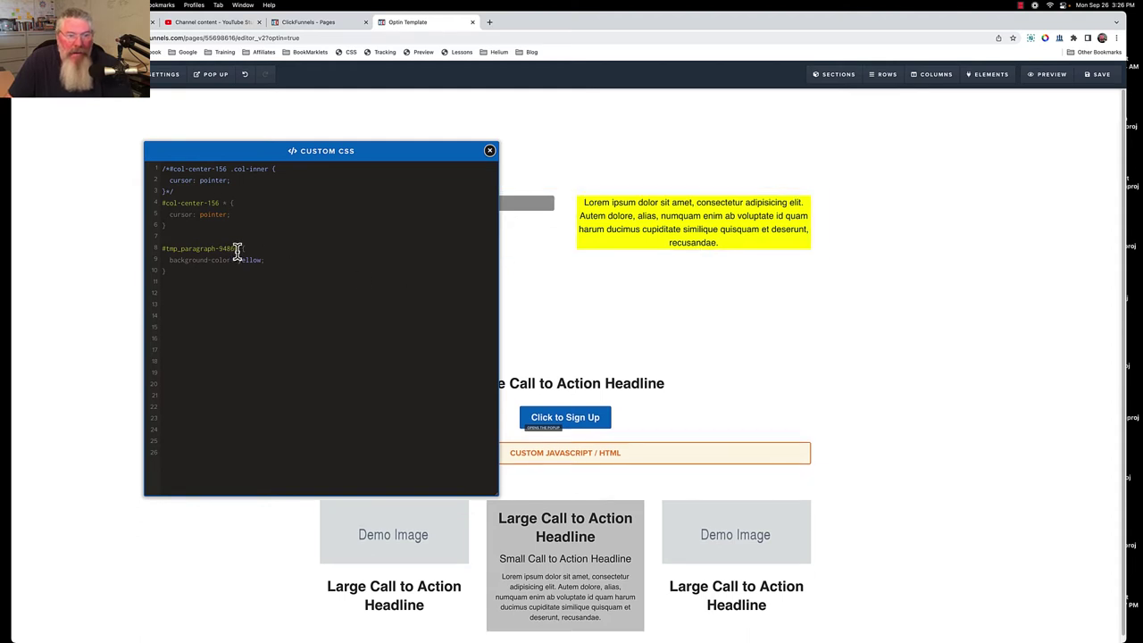
Retitle the yellow Lorem ipsum paragraph as demoParagraph in its CSS info and update it.
drag(238, 248, 165, 247)
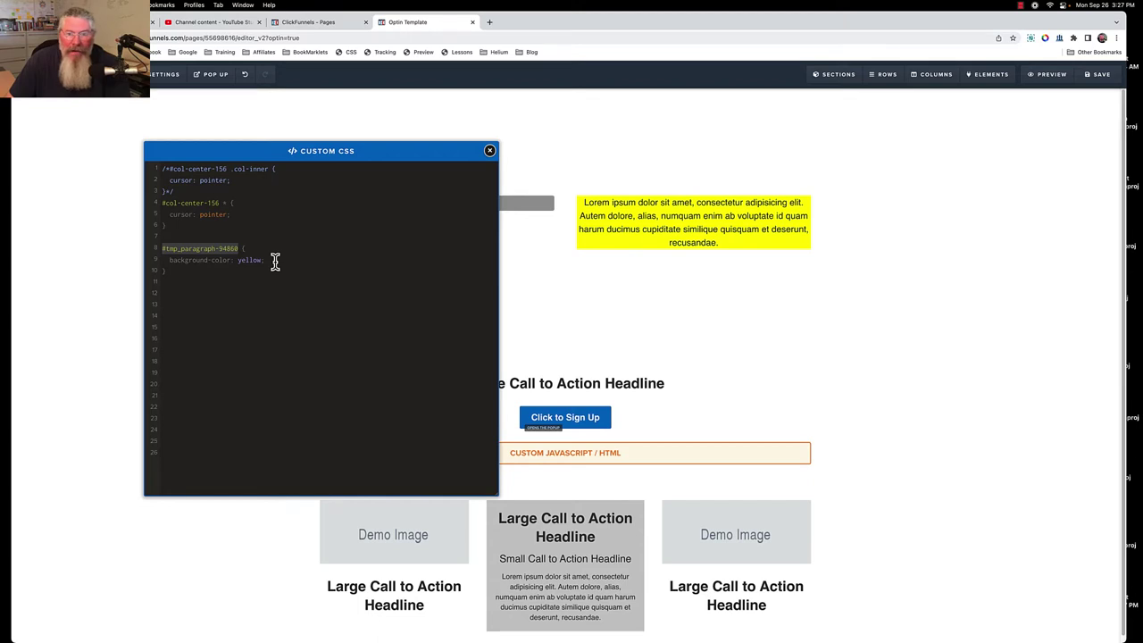
click(776, 202)
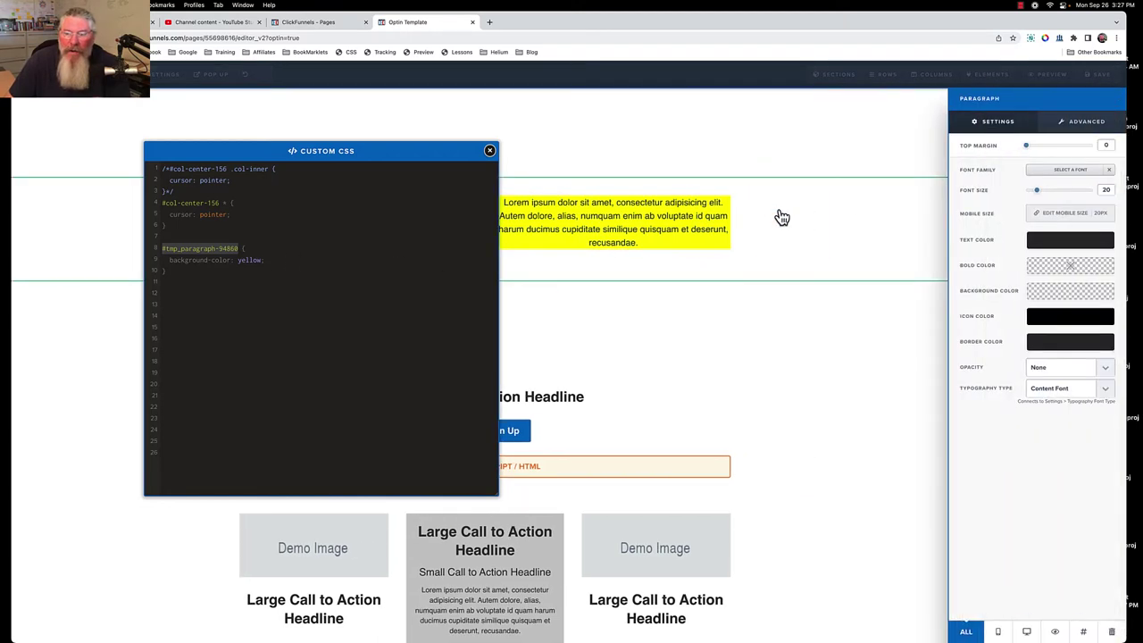
click(1084, 632)
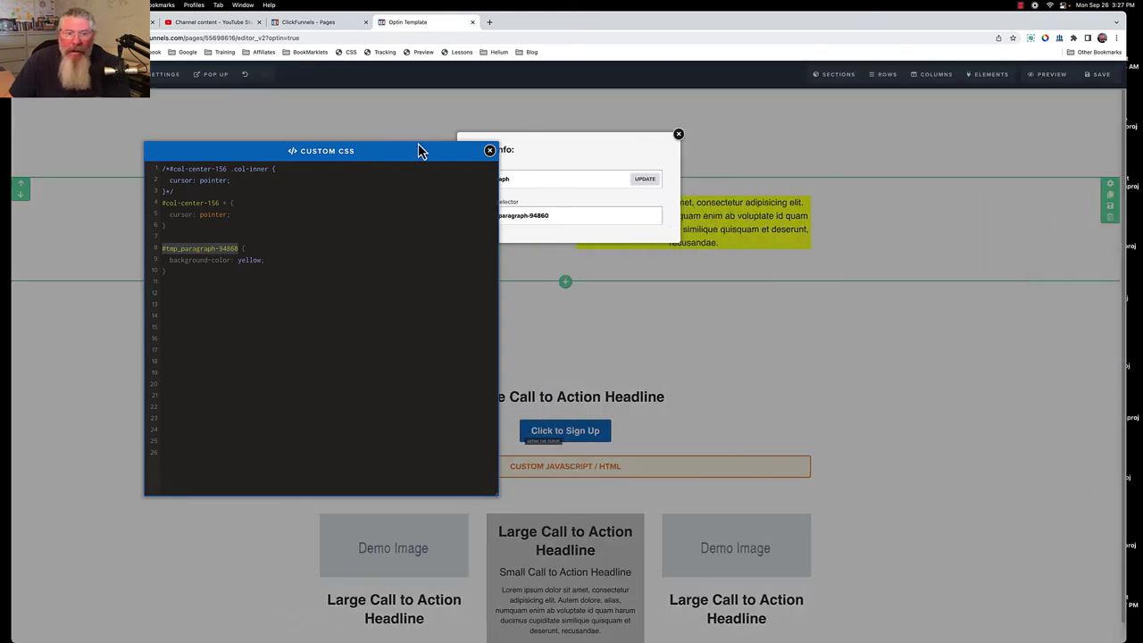
drag(402, 157, 319, 155)
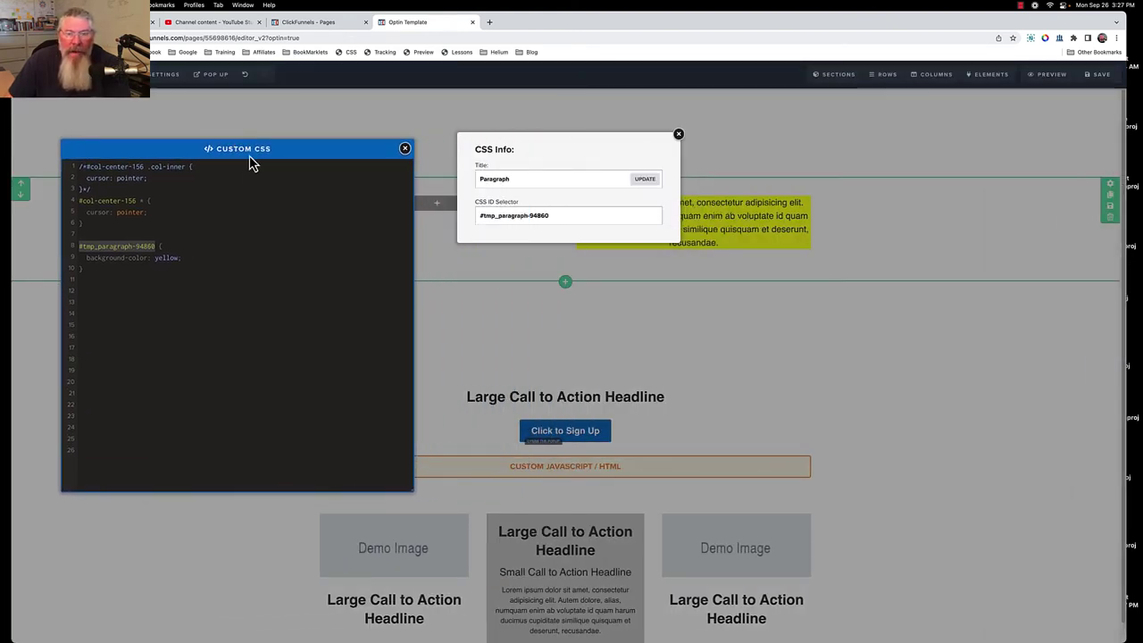
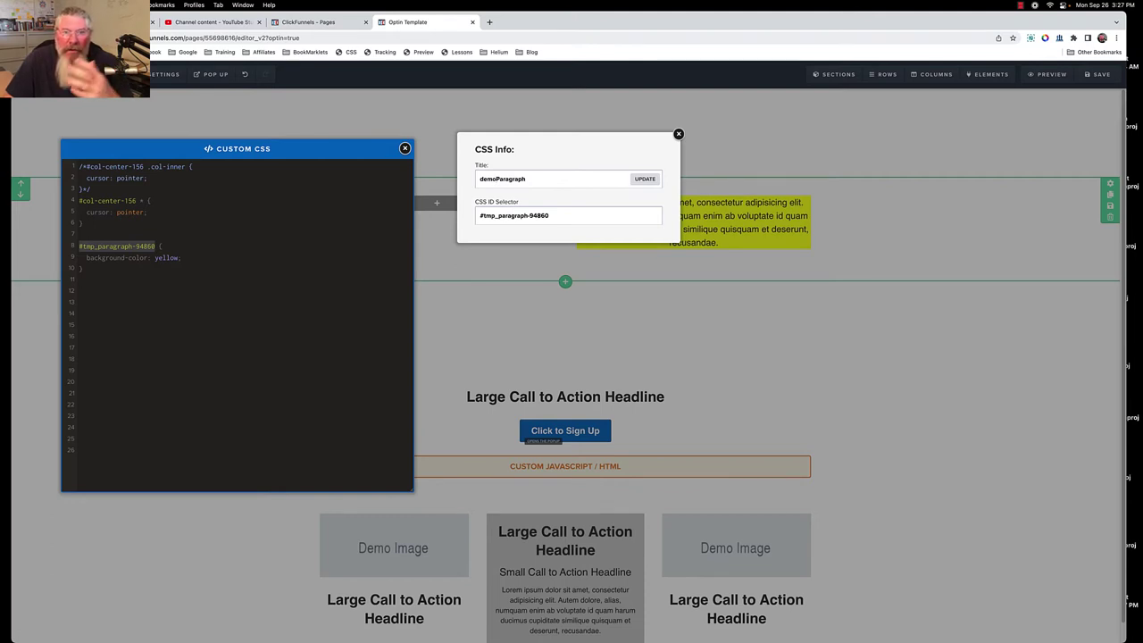
click(645, 181)
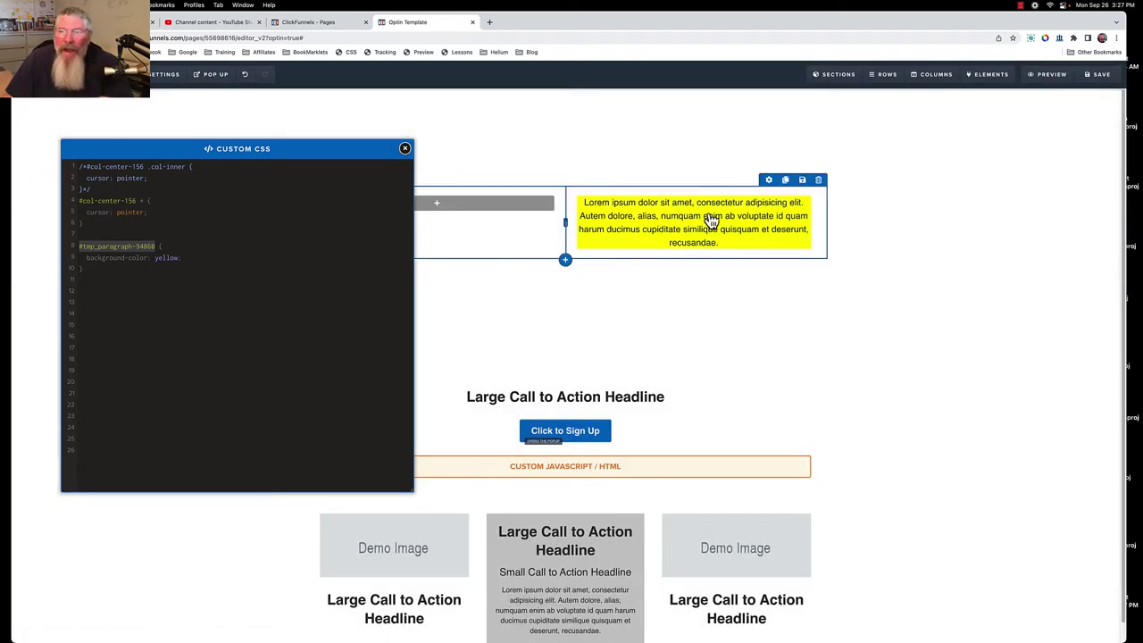
Reopen the yellow paragraph's CSS info, copy its title demoParagraph and close the info.
click(769, 181)
click(1083, 631)
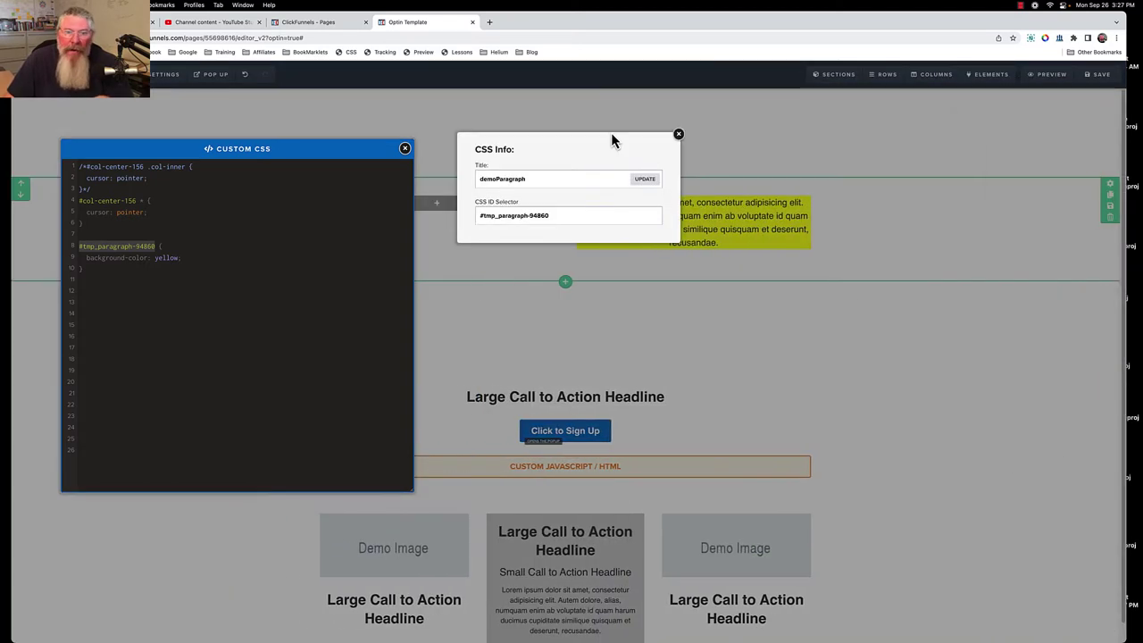
drag(530, 179, 478, 181)
key(ctrl+c)
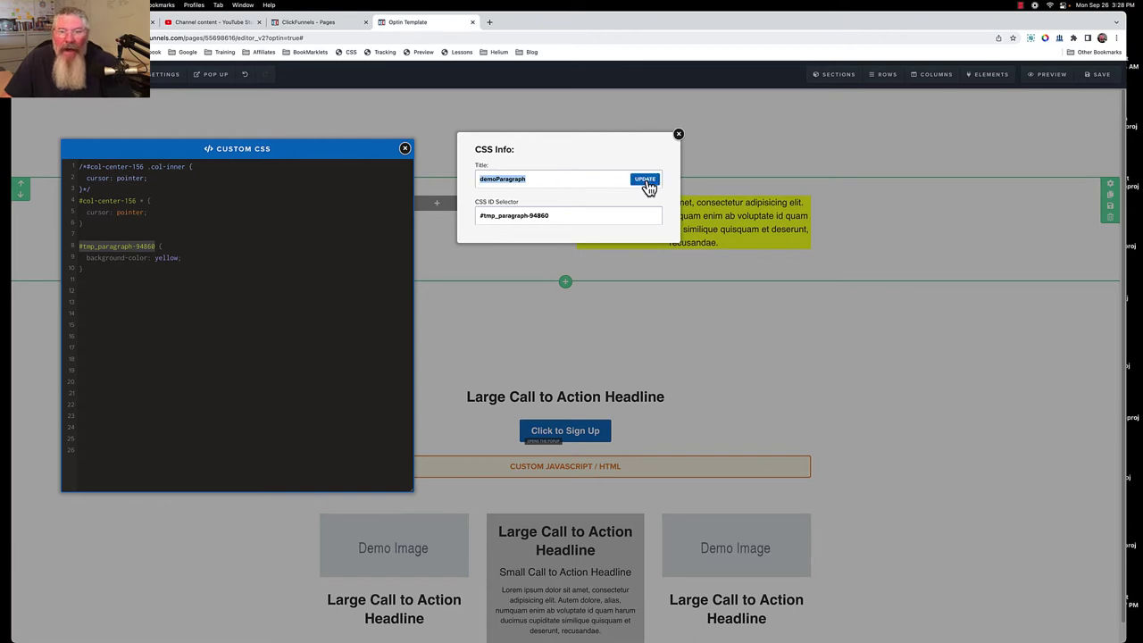
click(678, 134)
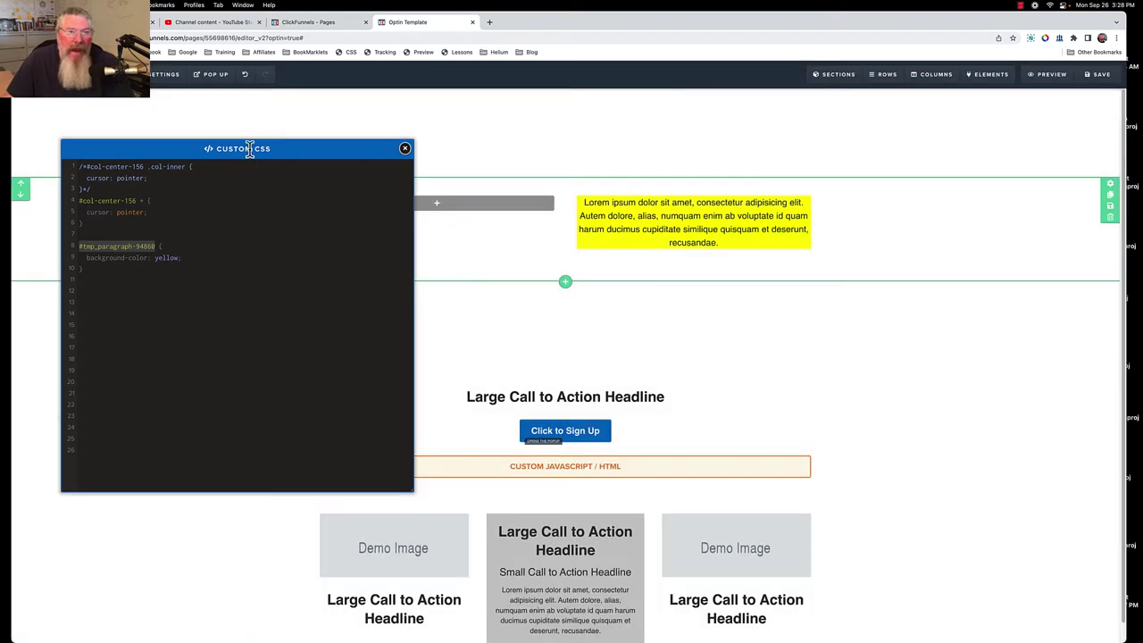
Add a second custom CSS rule with the selector [data-title='demoParagraph'] and the declaration color: red; below the paragraph ID rule.
drag(248, 149, 392, 143)
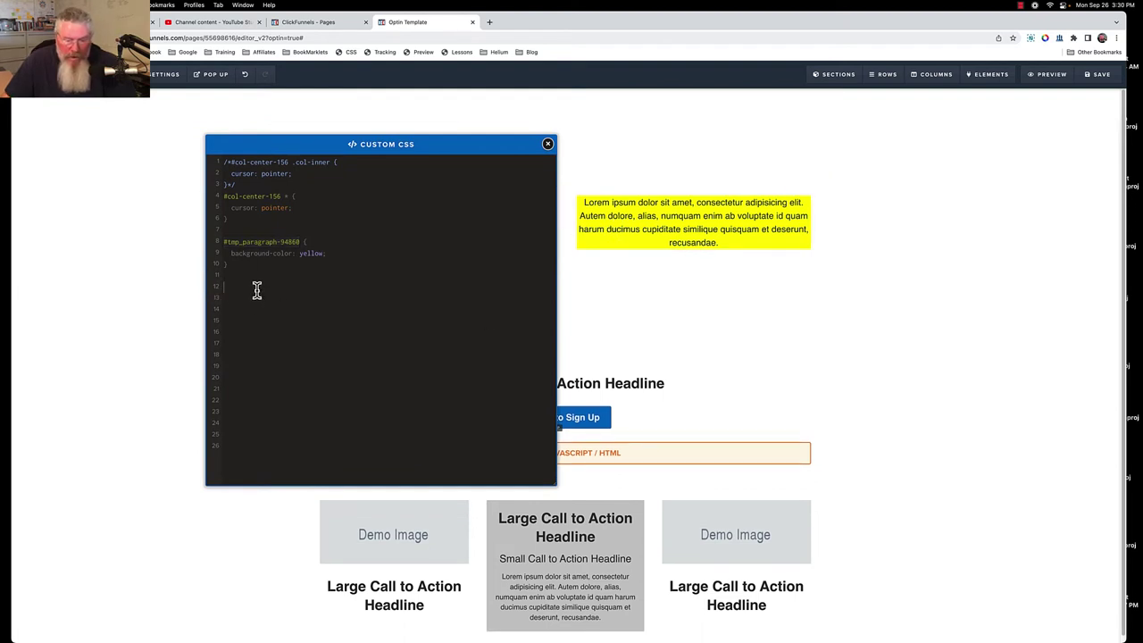
key(ctrl+v)
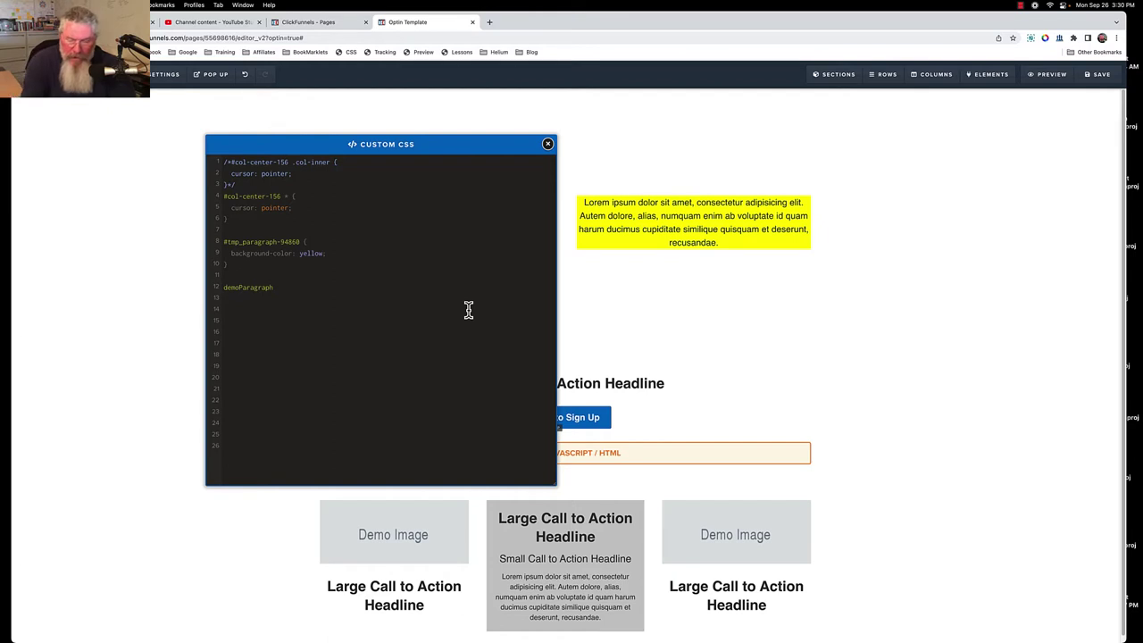
text(#)
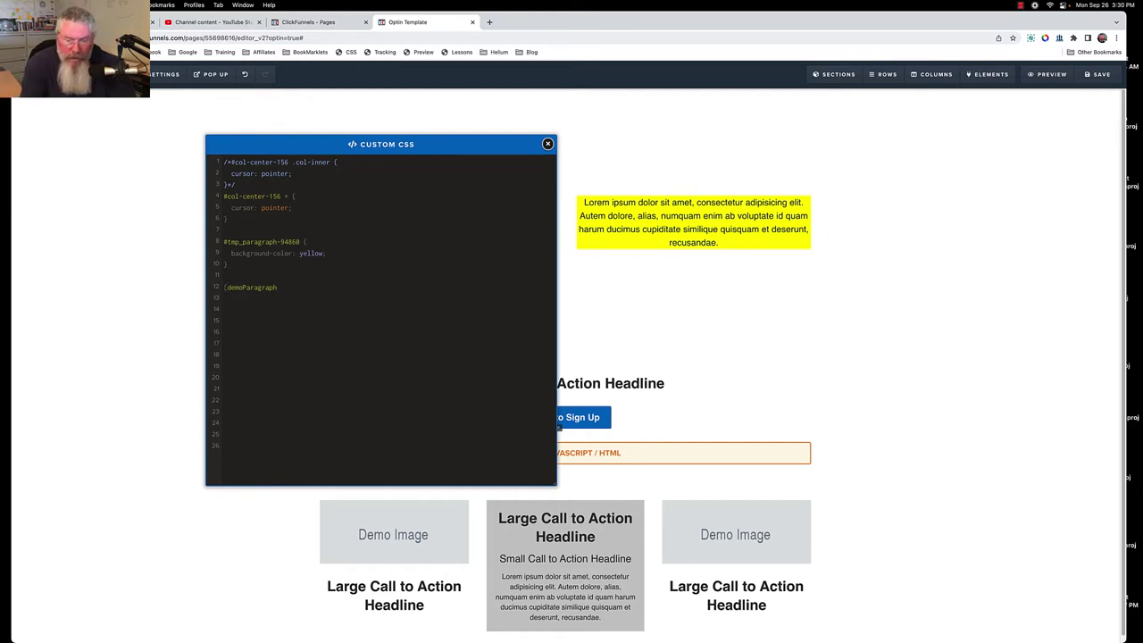
text(data-ti)
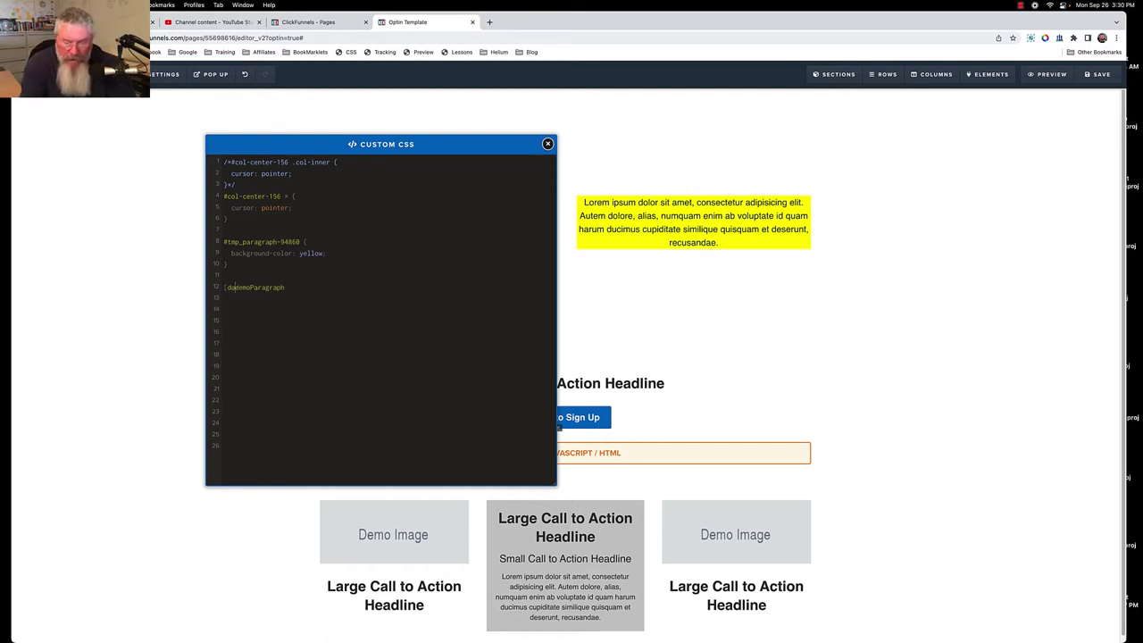
text(tle)
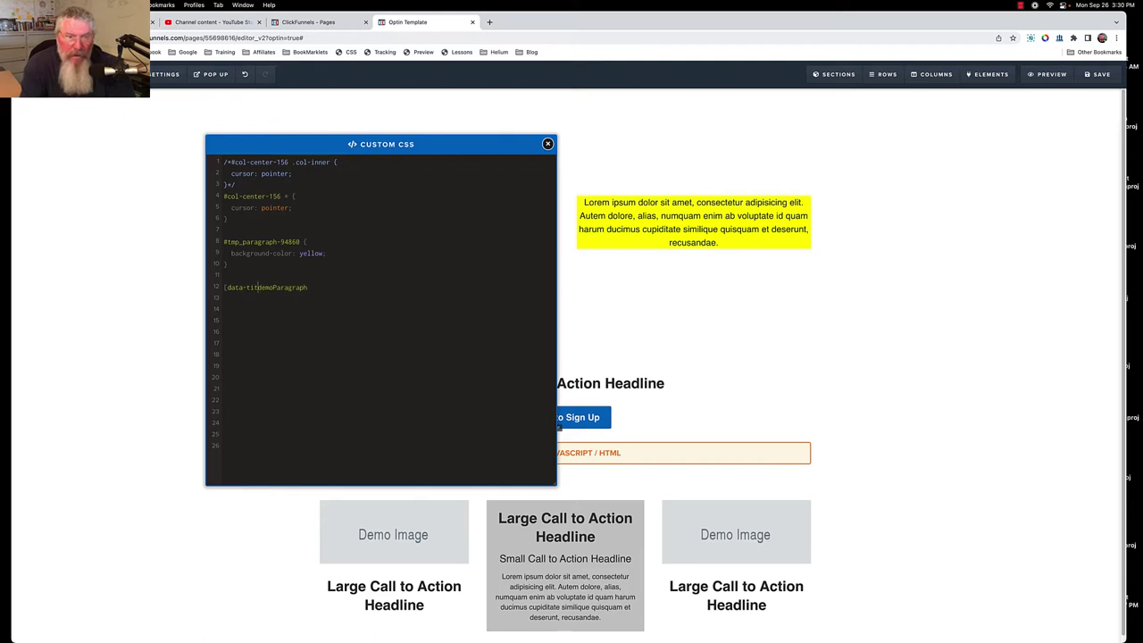
text(=)
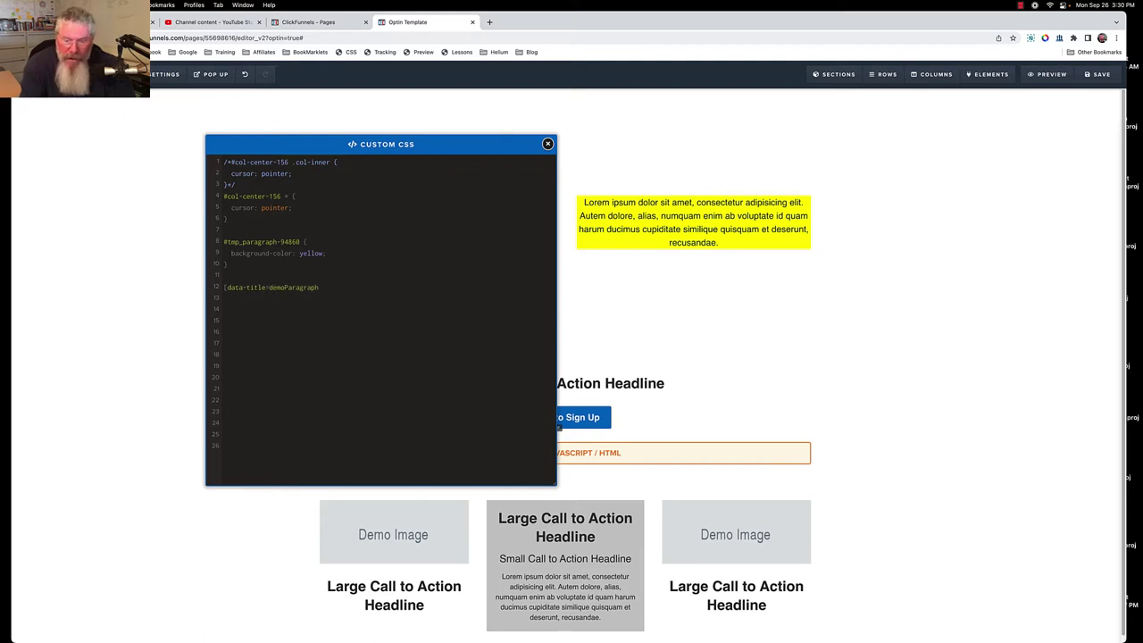
text(")
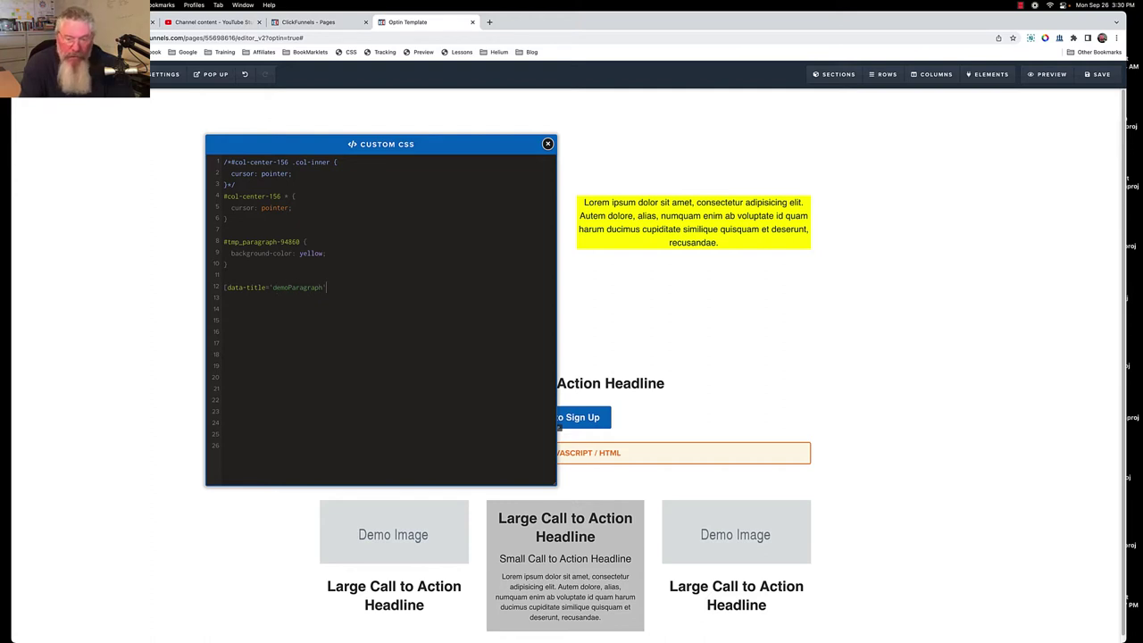
text(] {   )
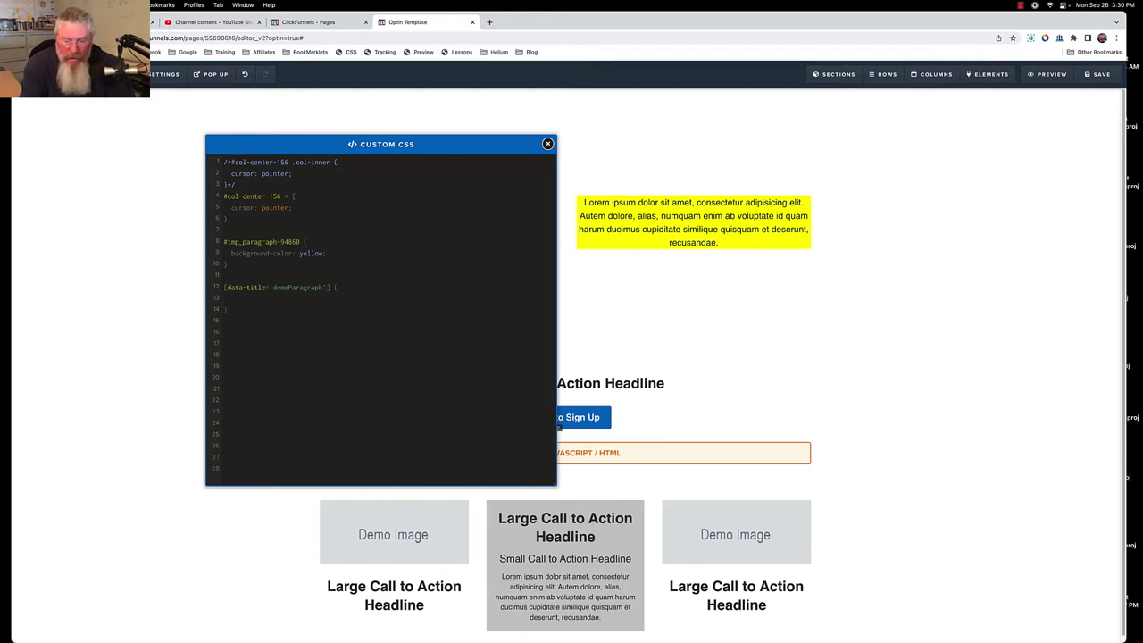
text(color: red)
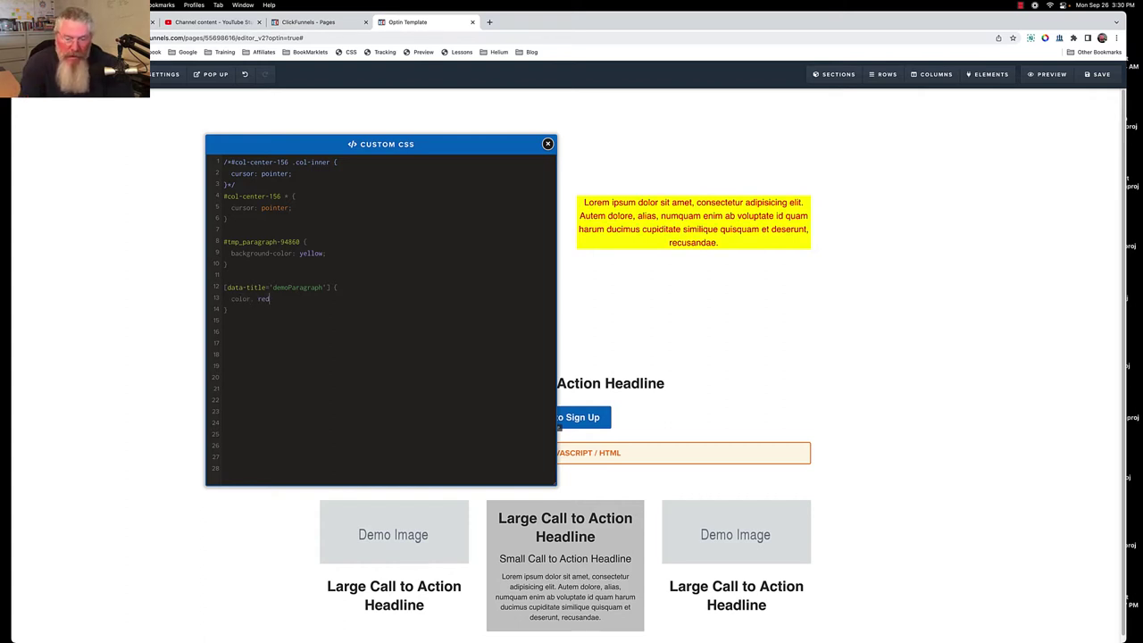
text(;)
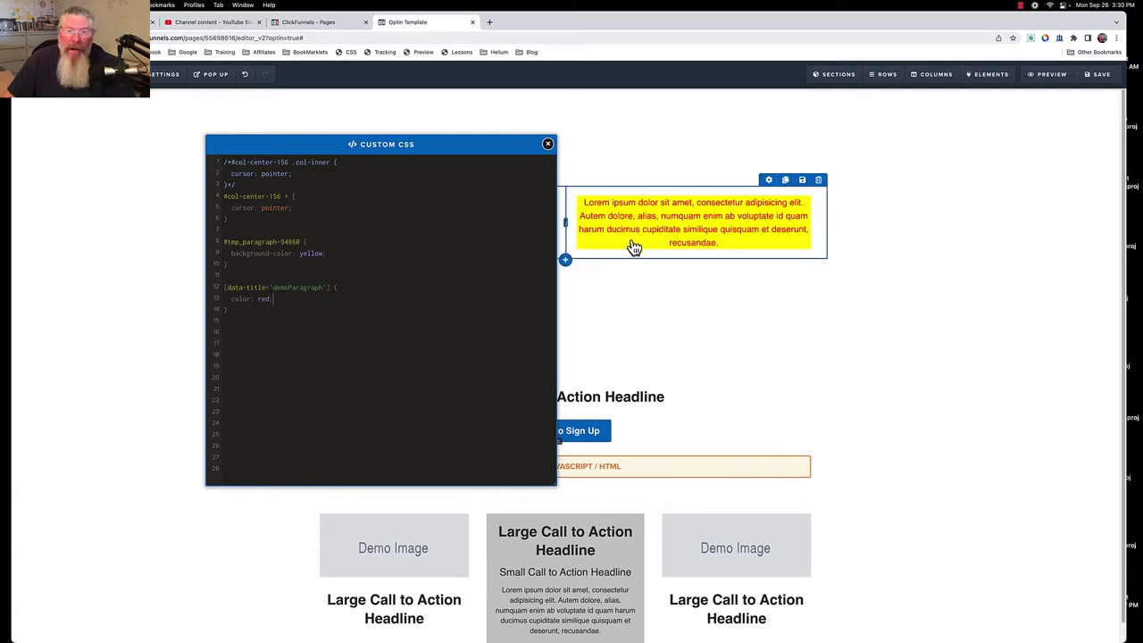
Show the yellow paragraph's CSS info again with the custom CSS window moved clear of it.
mouse_move(765, 214)
click(771, 191)
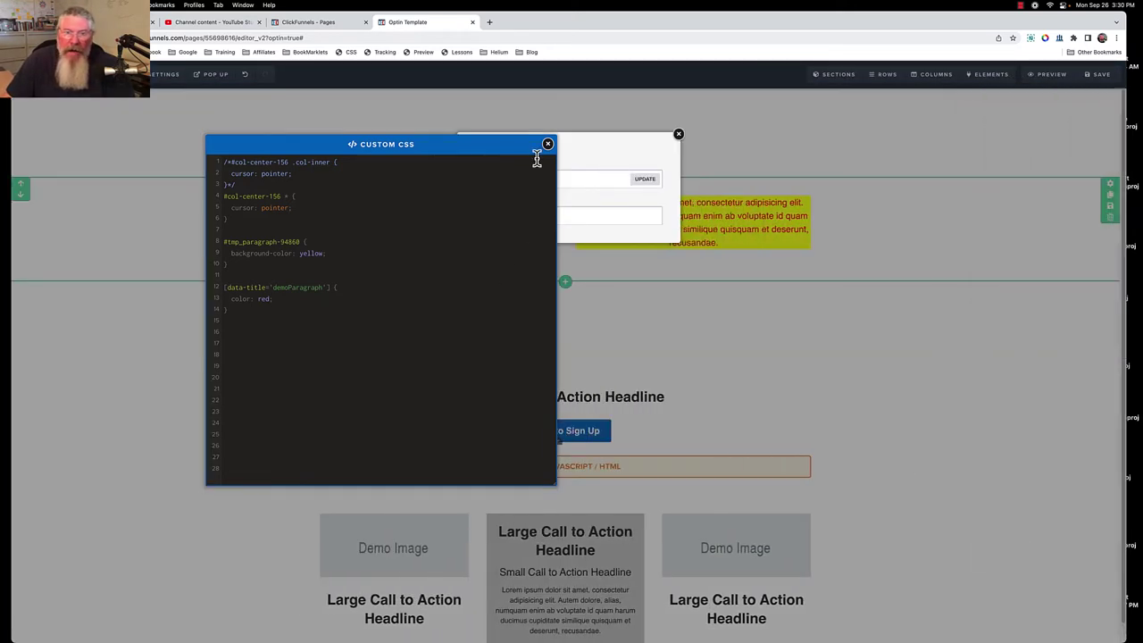
drag(389, 147, 250, 142)
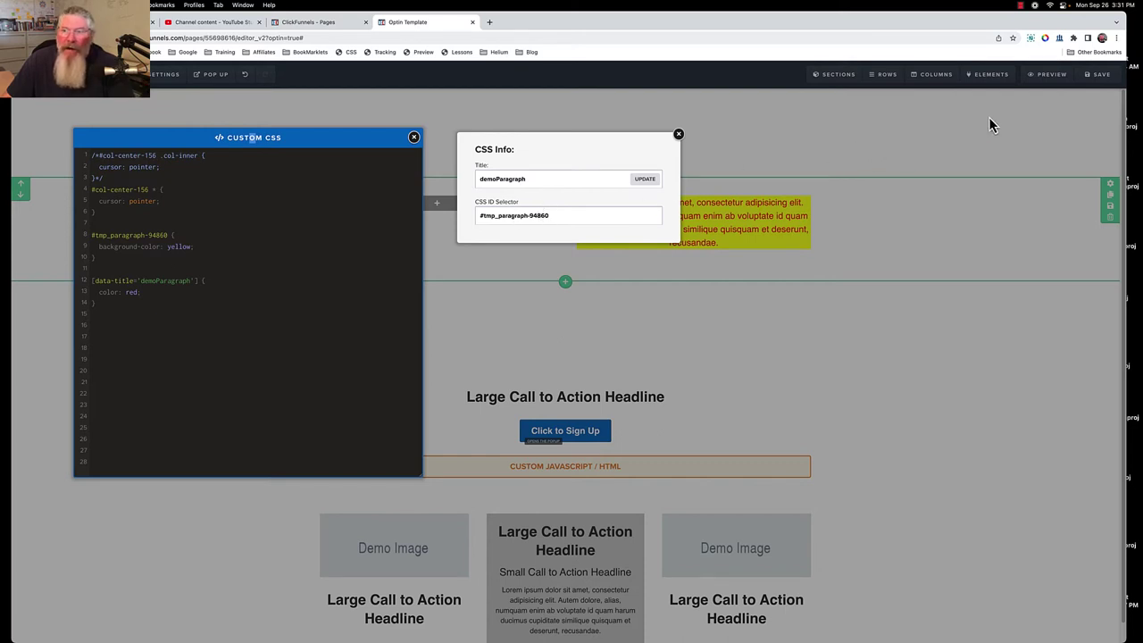
Check the demoParagraph entry in the page's element management list, and save the page.
click(988, 78)
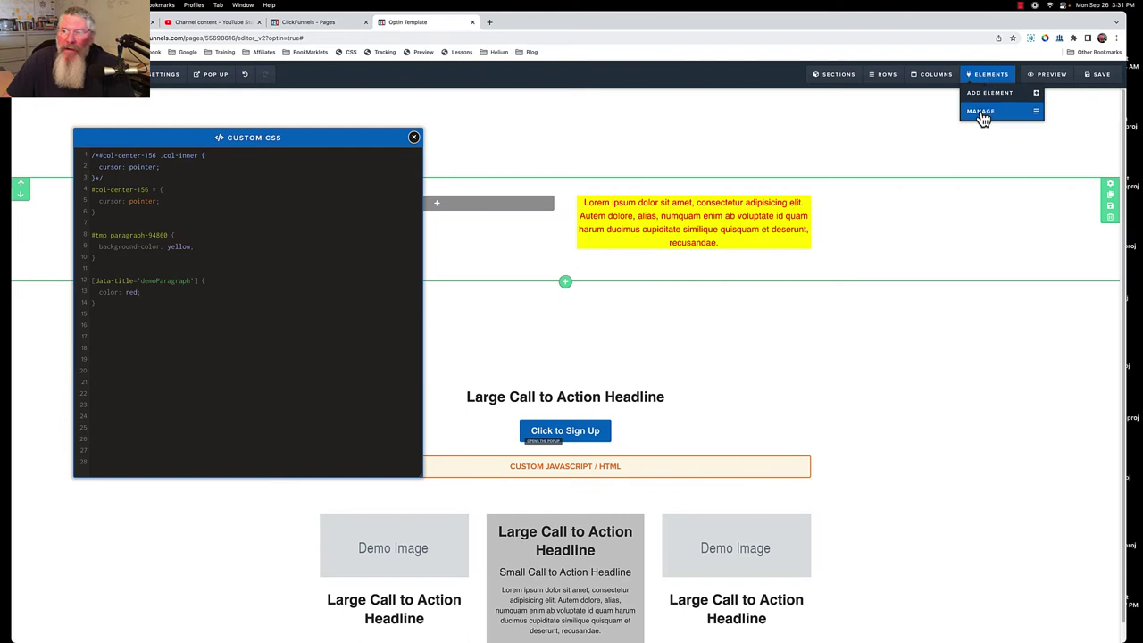
click(983, 112)
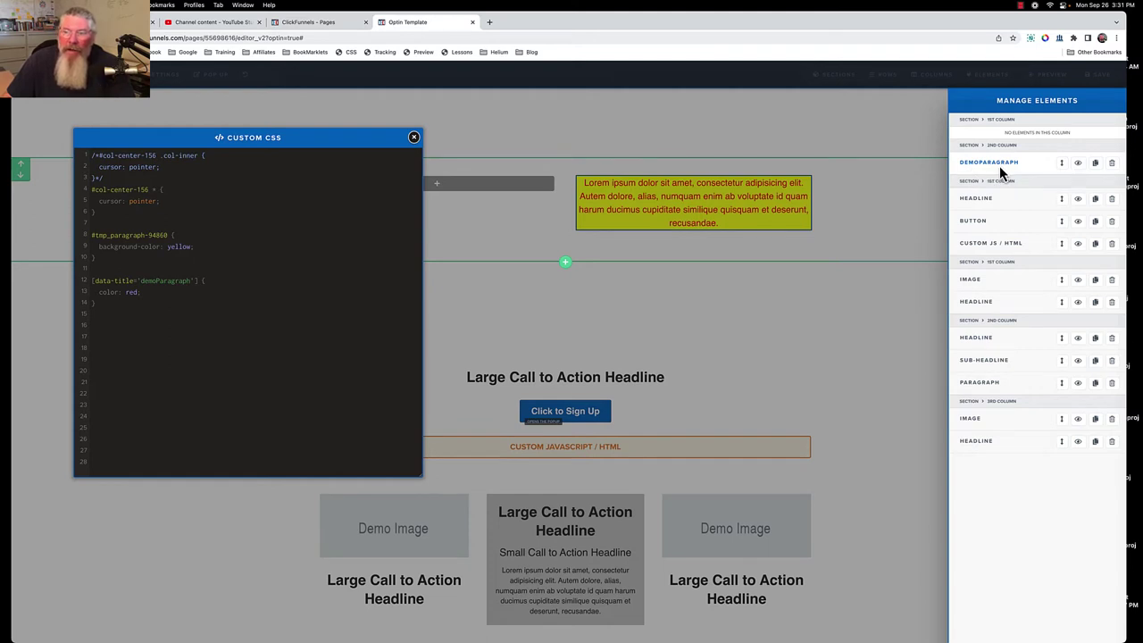
click(1097, 80)
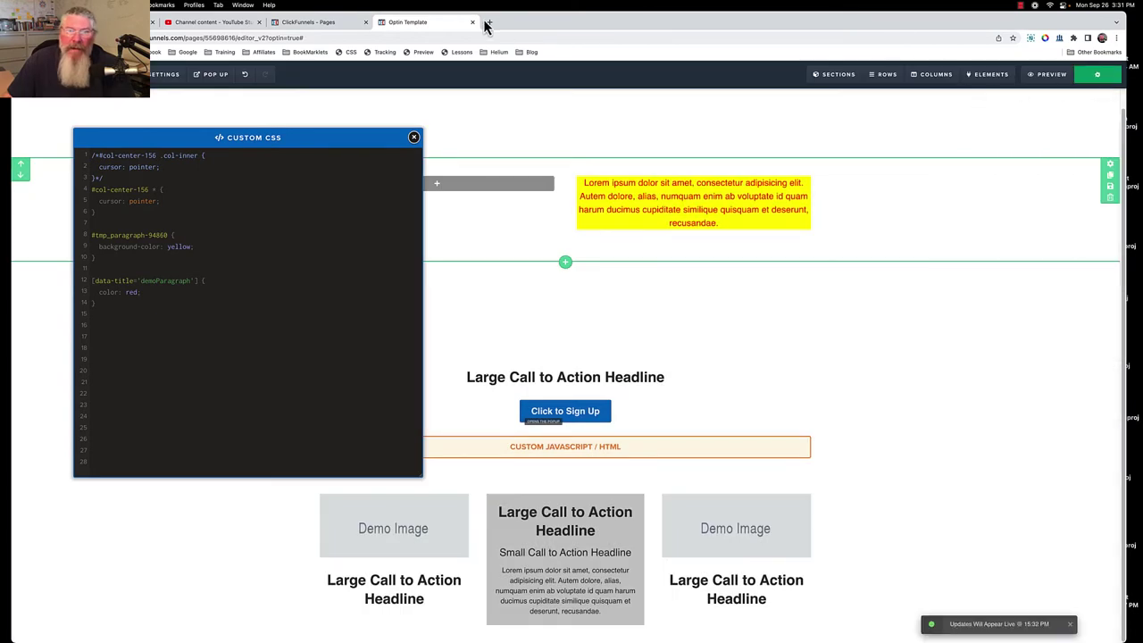
Preview the classic page and inspect the yellow paragraph's markup in the browser's developer tools.
click(1042, 79)
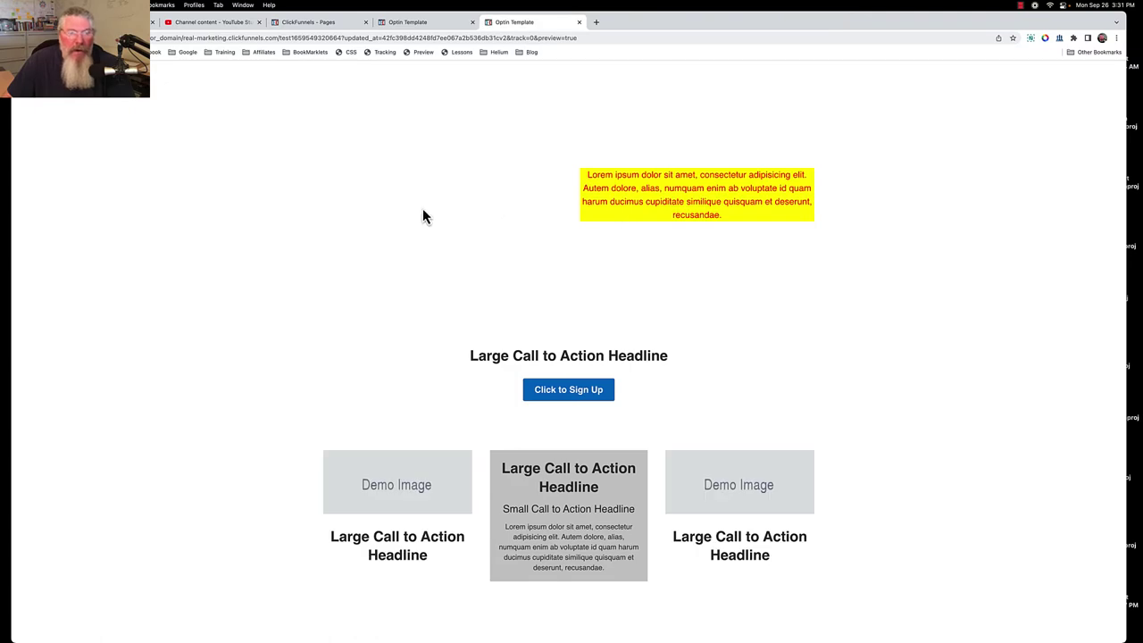
key(super+shift+c)
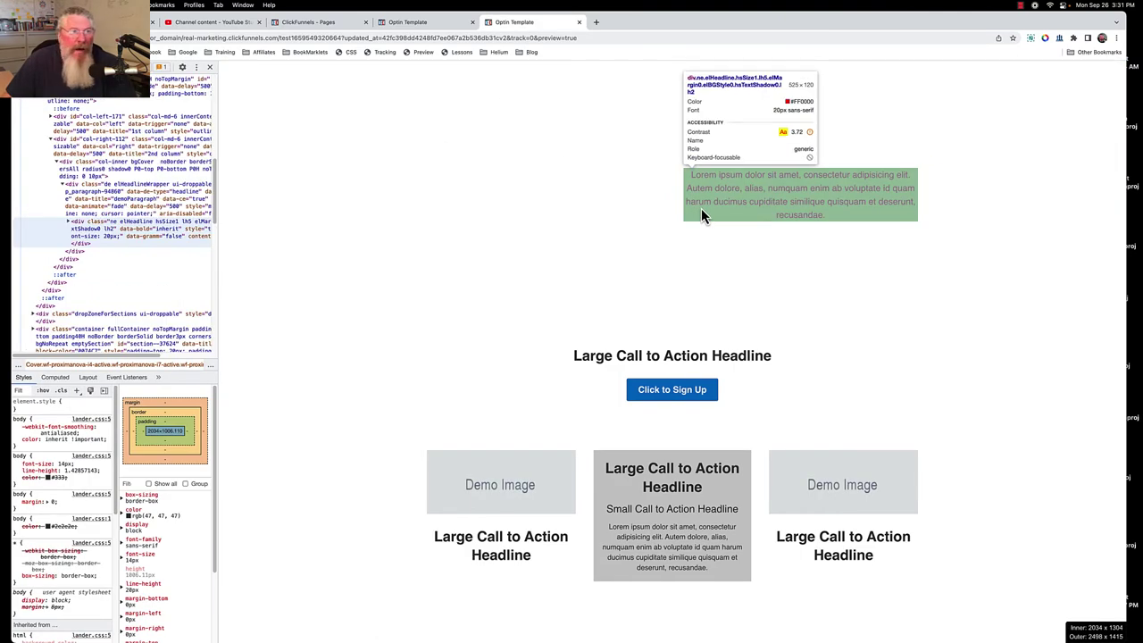
click(643, 194)
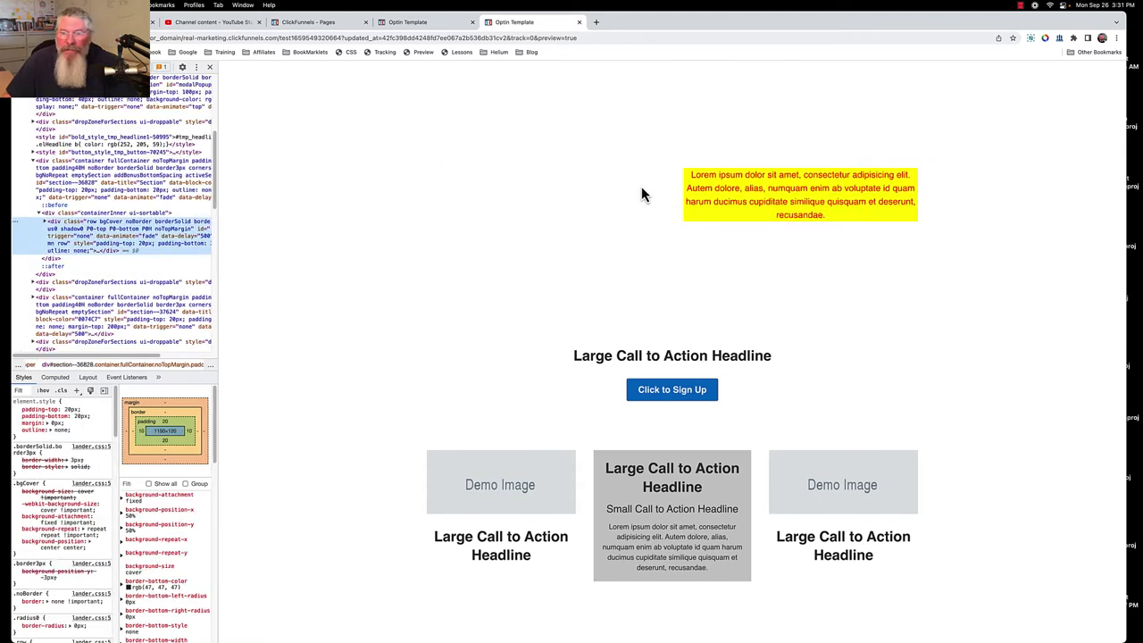
right_click(722, 188)
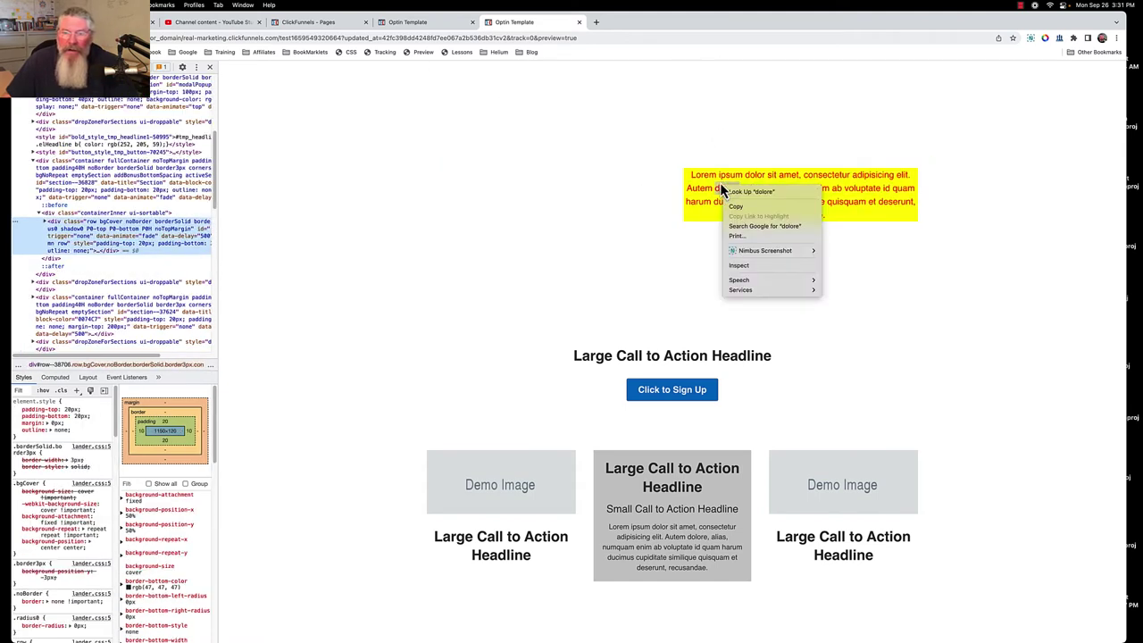
click(745, 268)
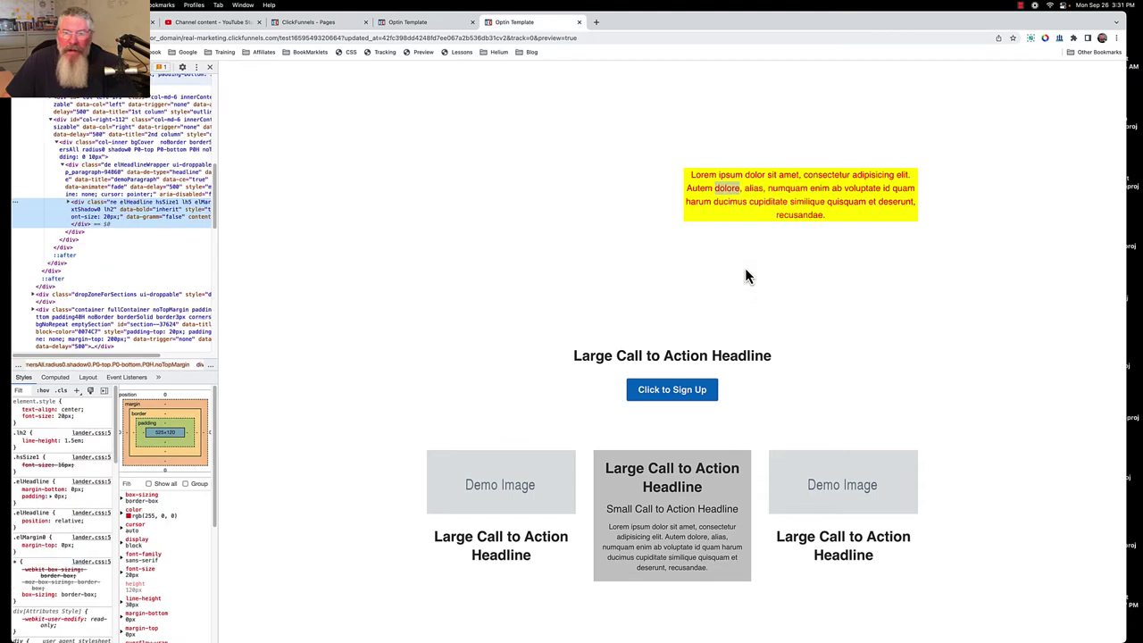
Select the paragraph's wrapper div in the markup and highlight its data-title attribute and the value demoParagraph.
click(87, 173)
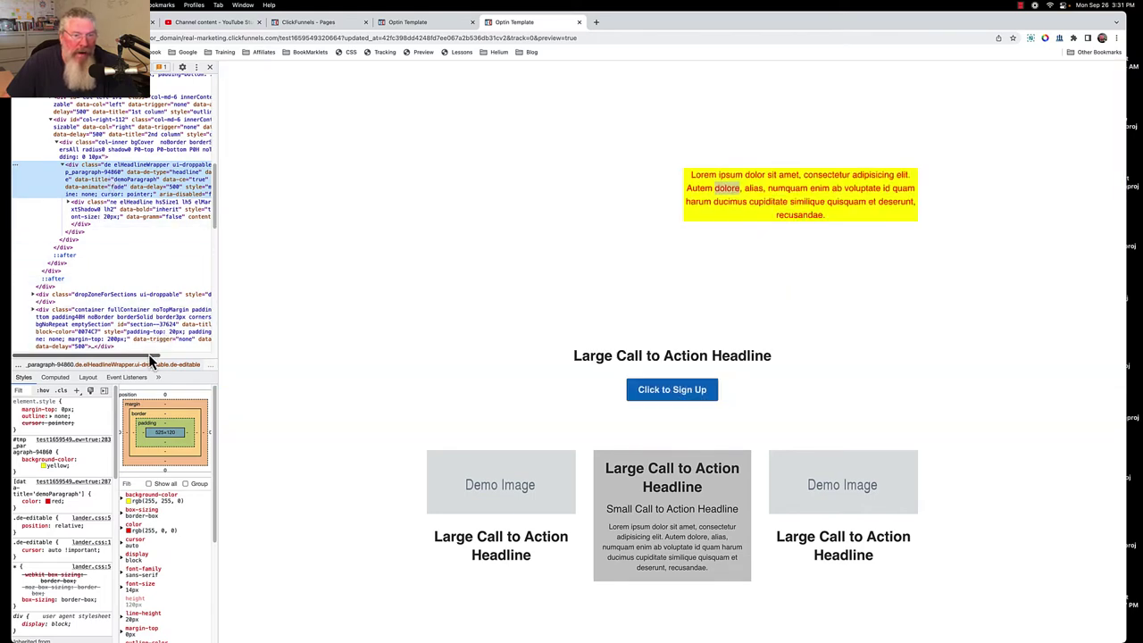
drag(148, 354, 190, 358)
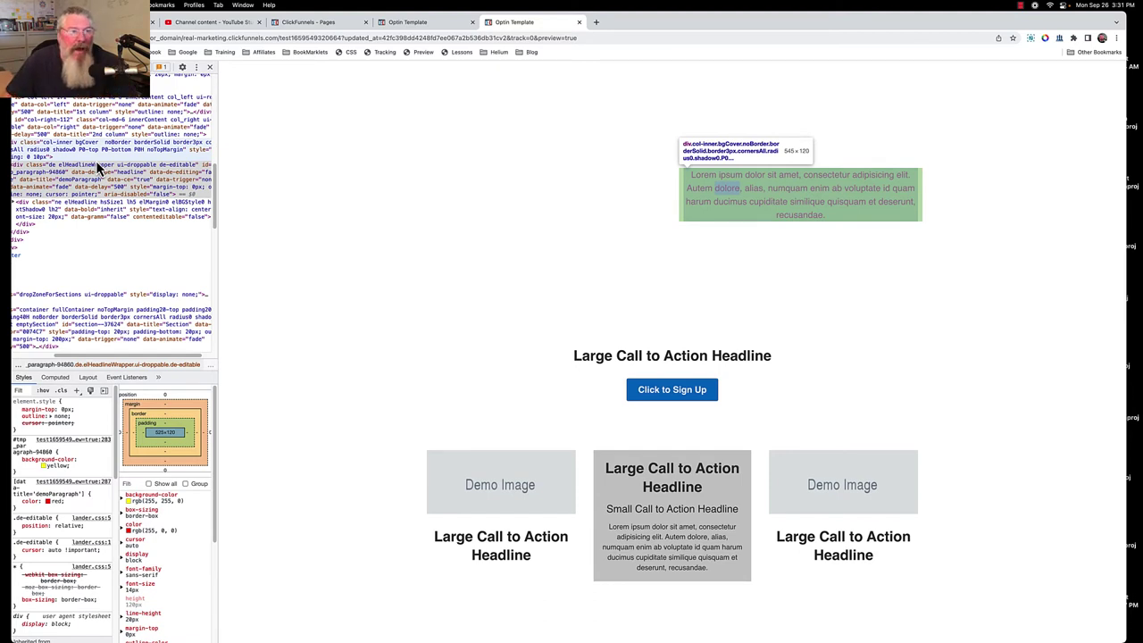
double_click(36, 182)
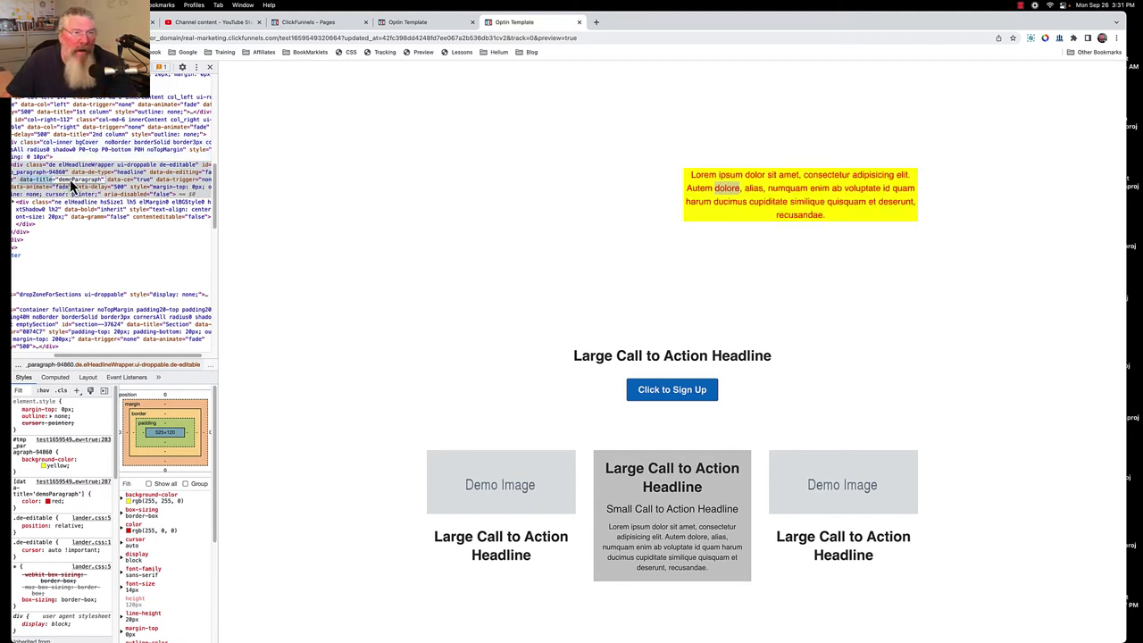
key(Escape)
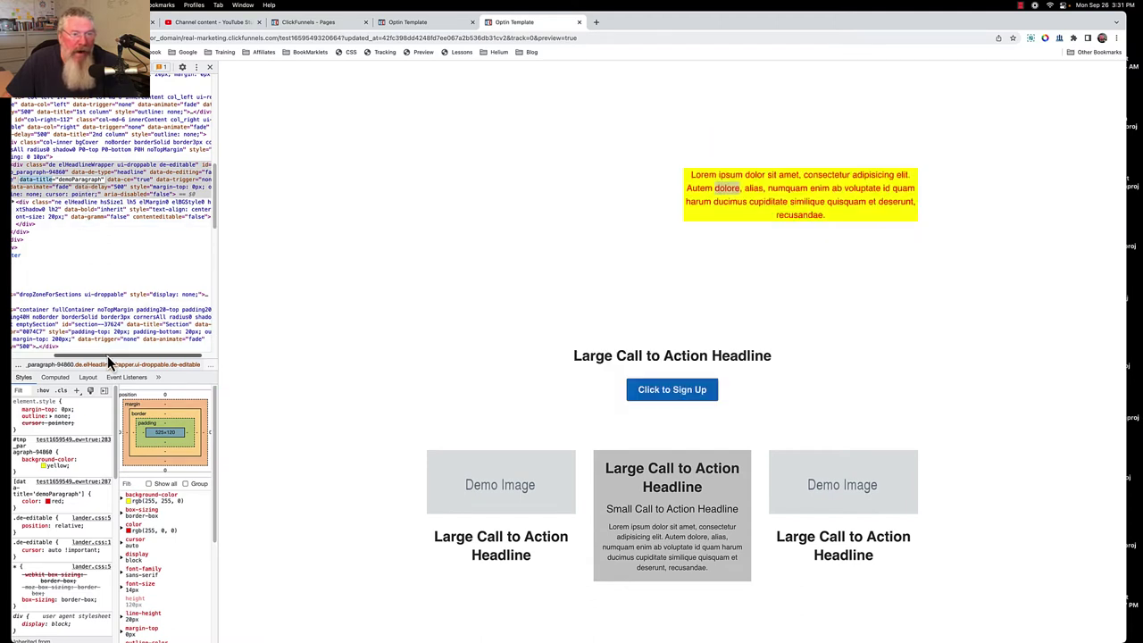
scroll(104, 354, left, 1)
scroll(103, 354, left, 2)
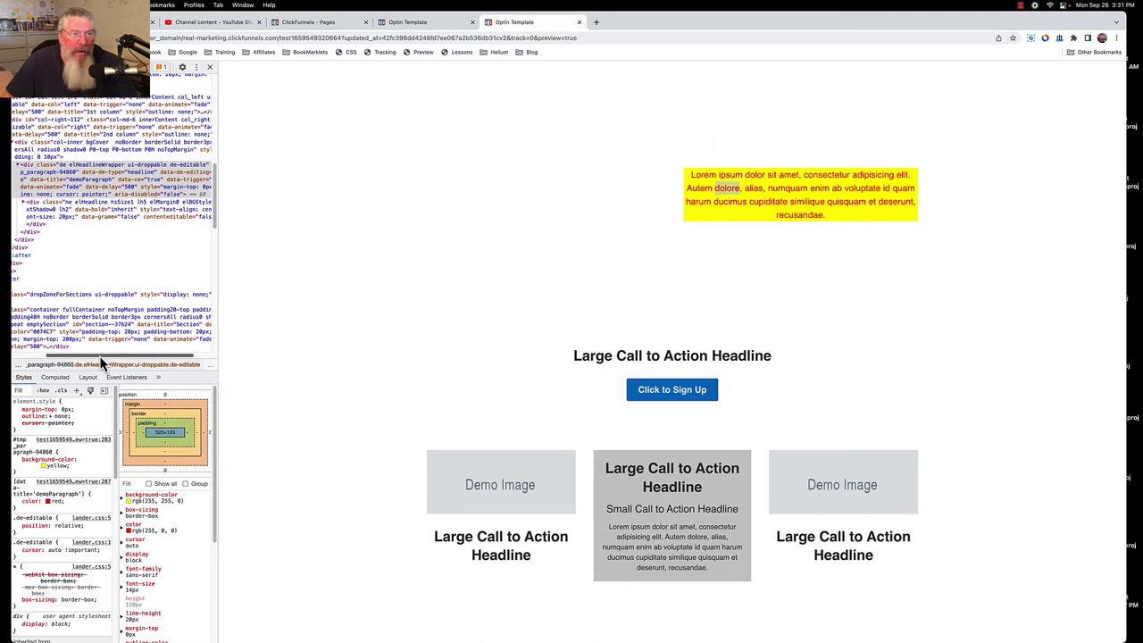
double_click(84, 181)
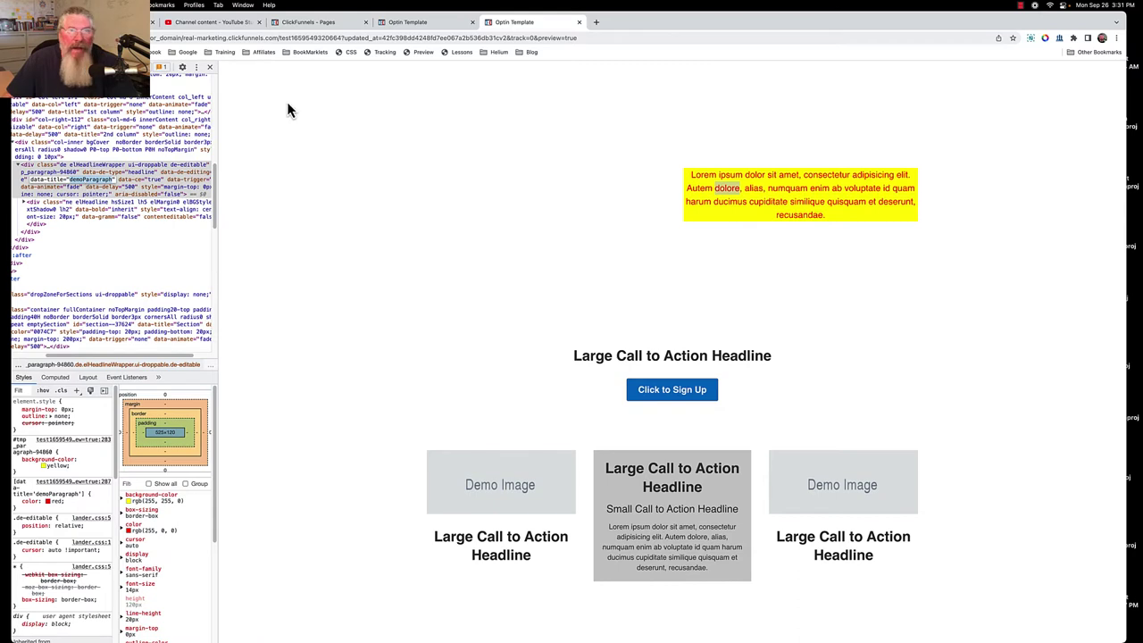
Return to the classic editor and show the yellow paragraph's CSS info.
click(432, 24)
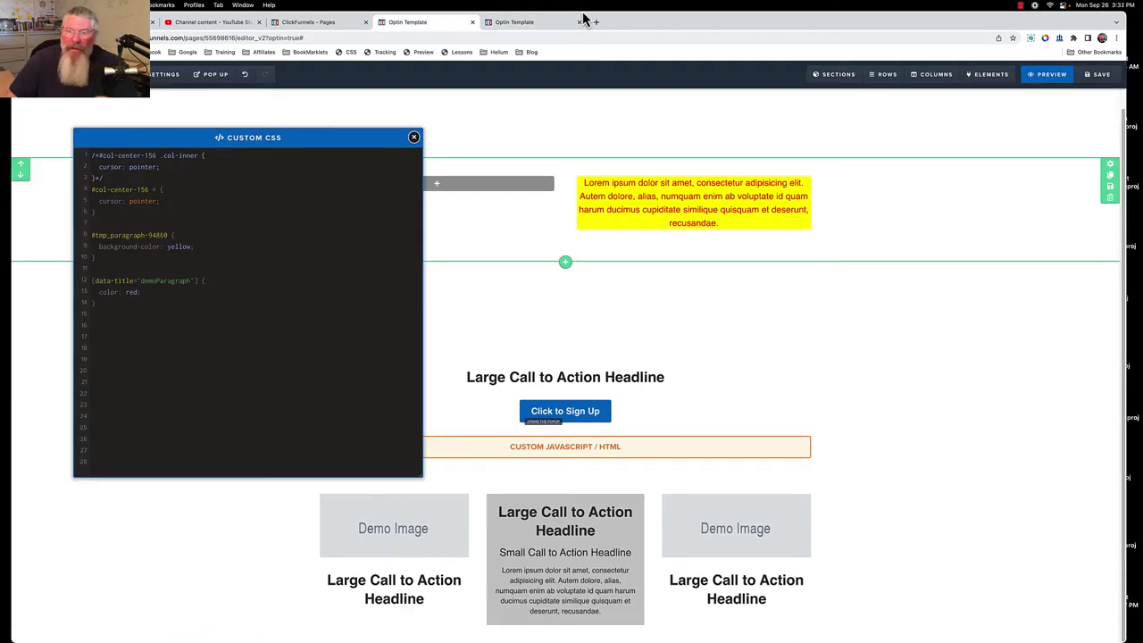
click(773, 187)
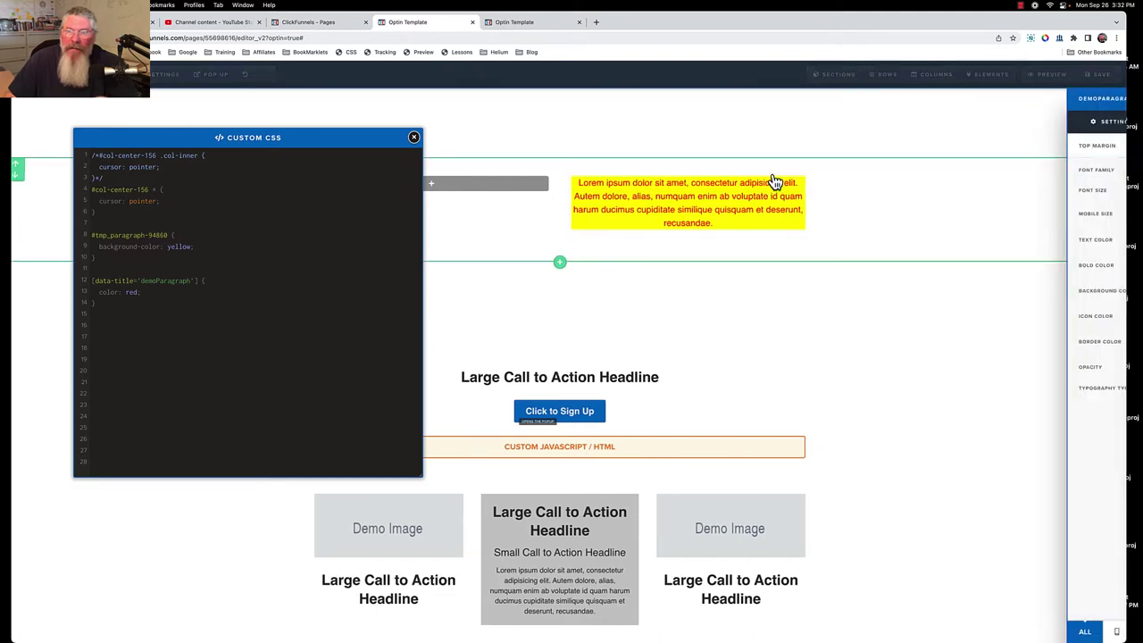
click(1085, 632)
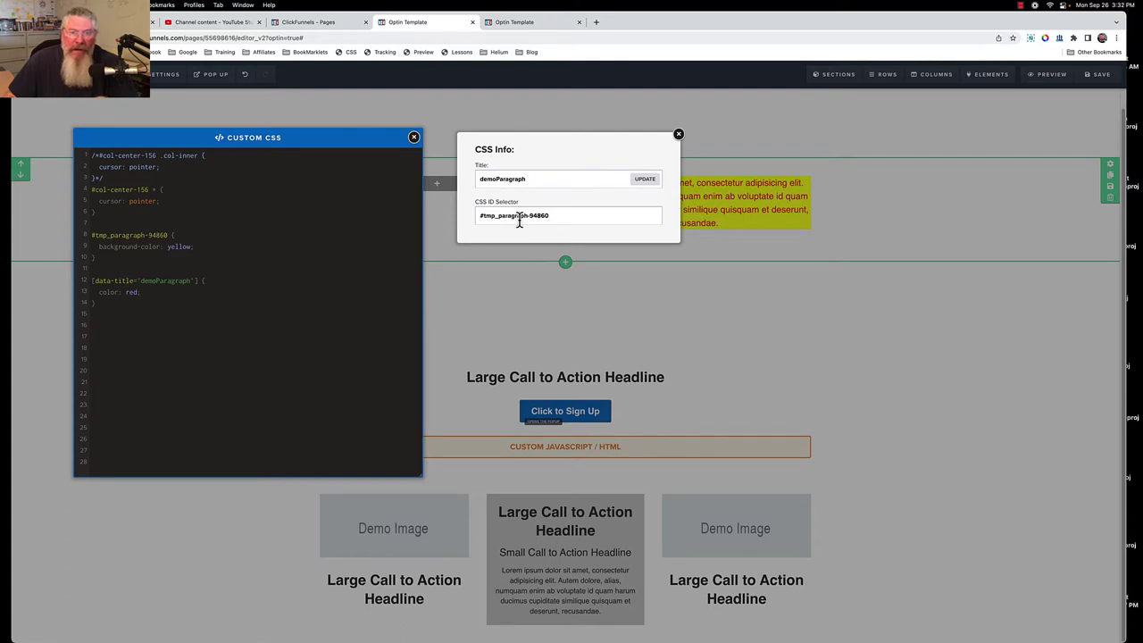
Check the paragraph's ID and data-title attribute in the classic preview's wrapper div markup.
click(529, 22)
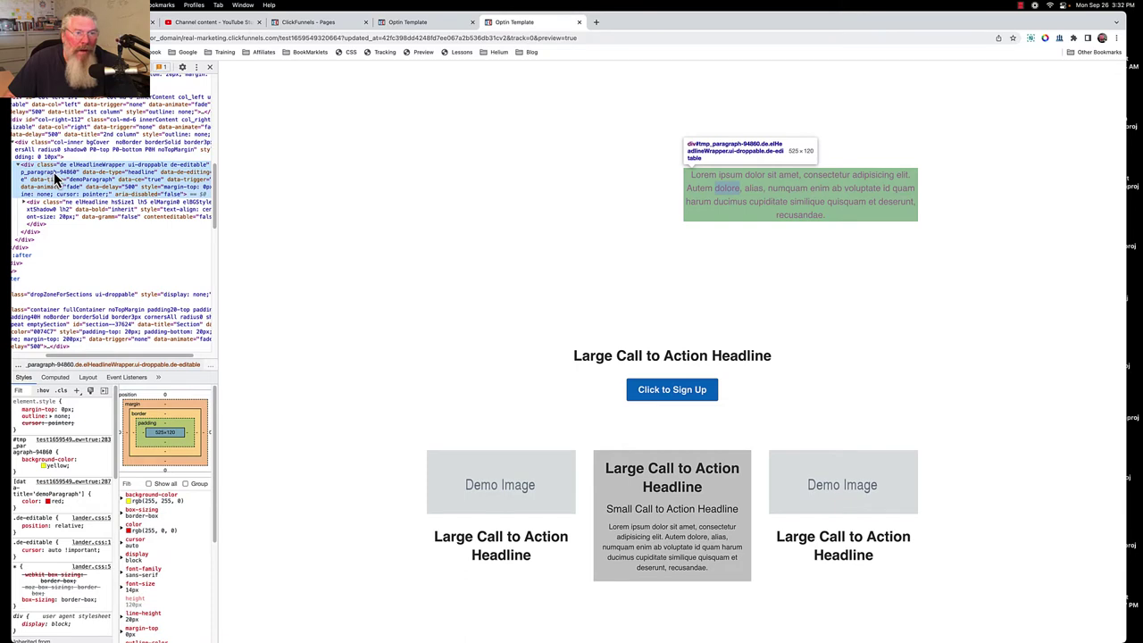
scroll(53, 172, right, 2)
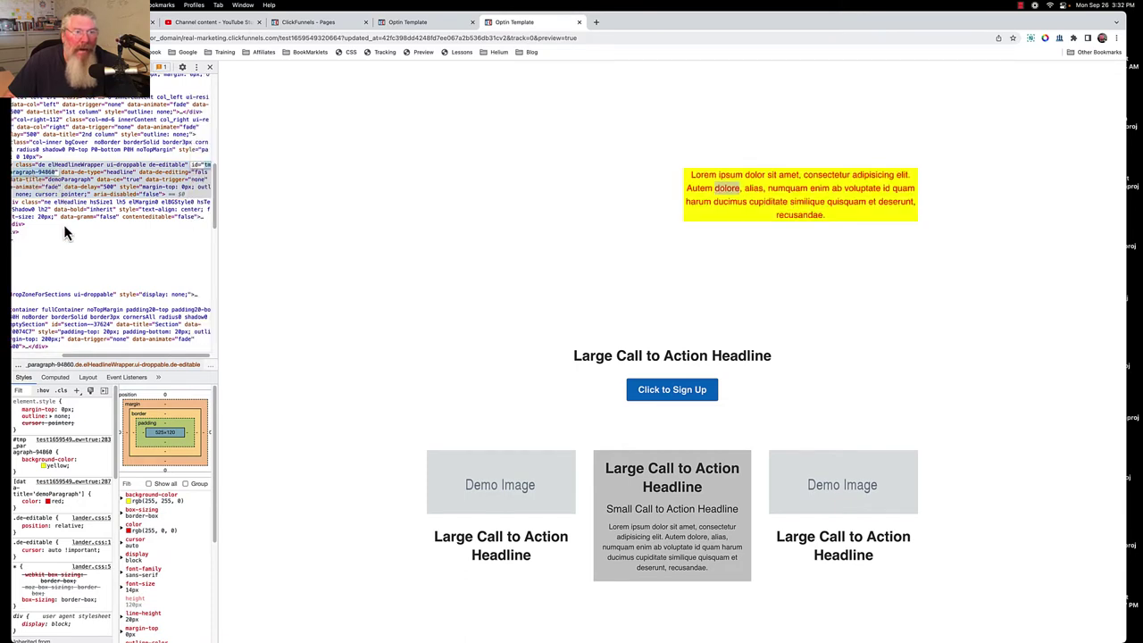
drag(109, 355, 94, 352)
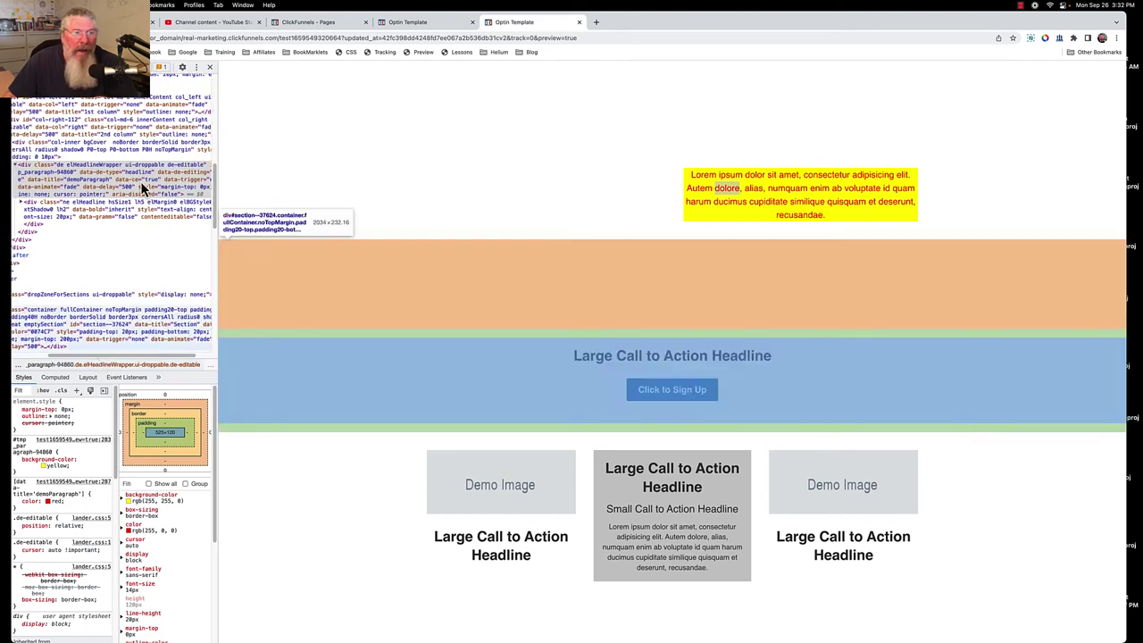
double_click(45, 180)
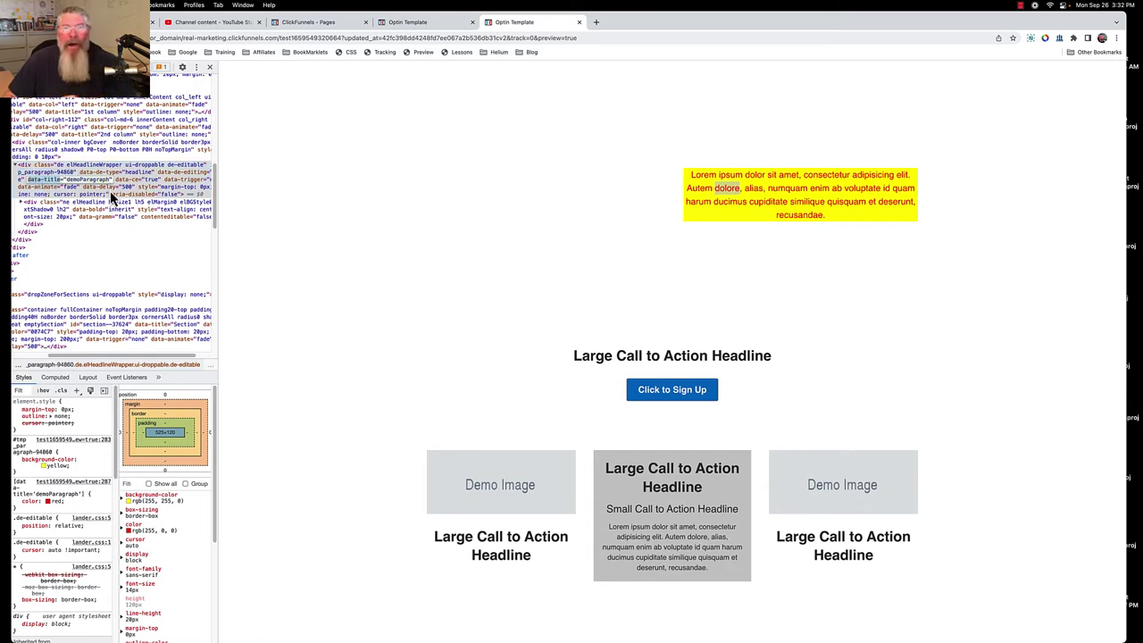
Show the CSS info of the classic page's Click to Sign Up button, highlight its CSS ID selector and close the info.
click(317, 22)
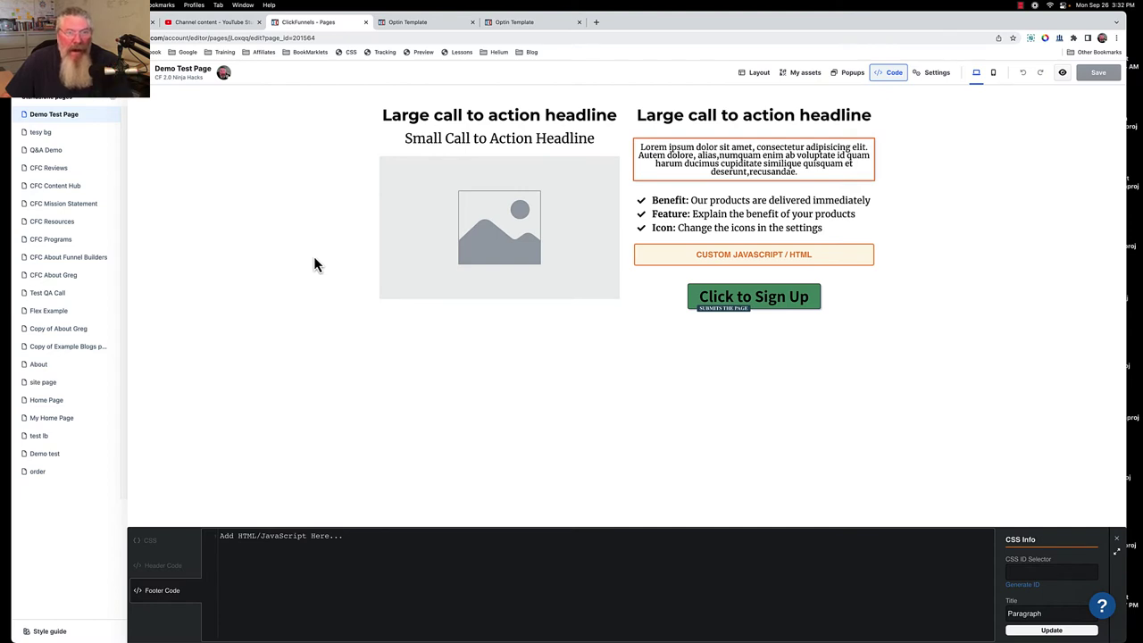
click(423, 24)
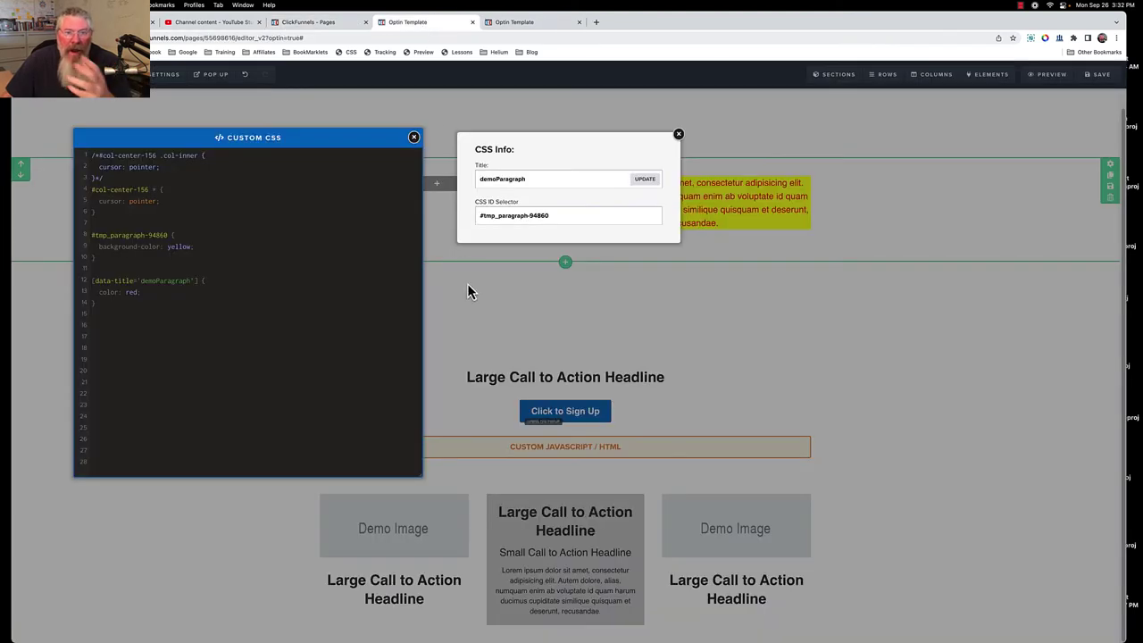
click(616, 347)
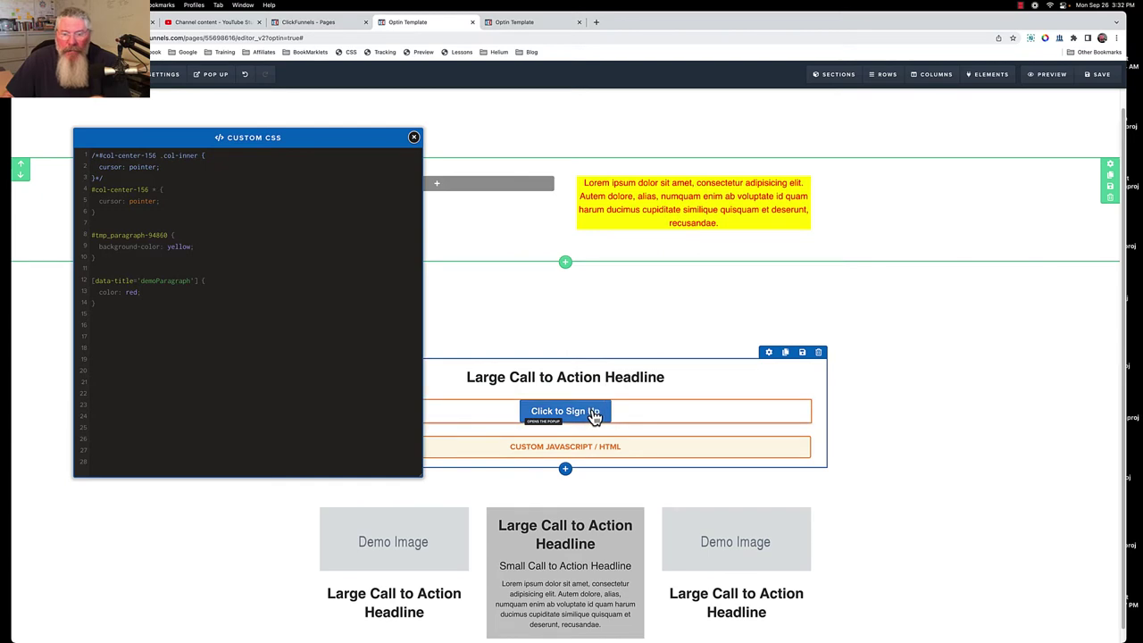
click(771, 403)
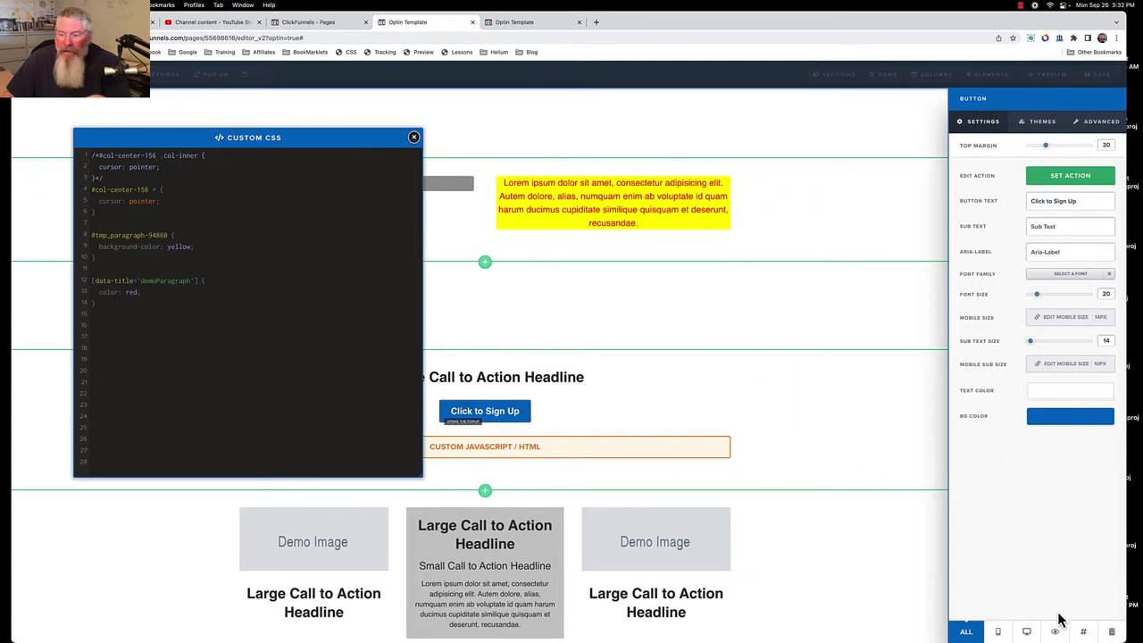
click(1083, 632)
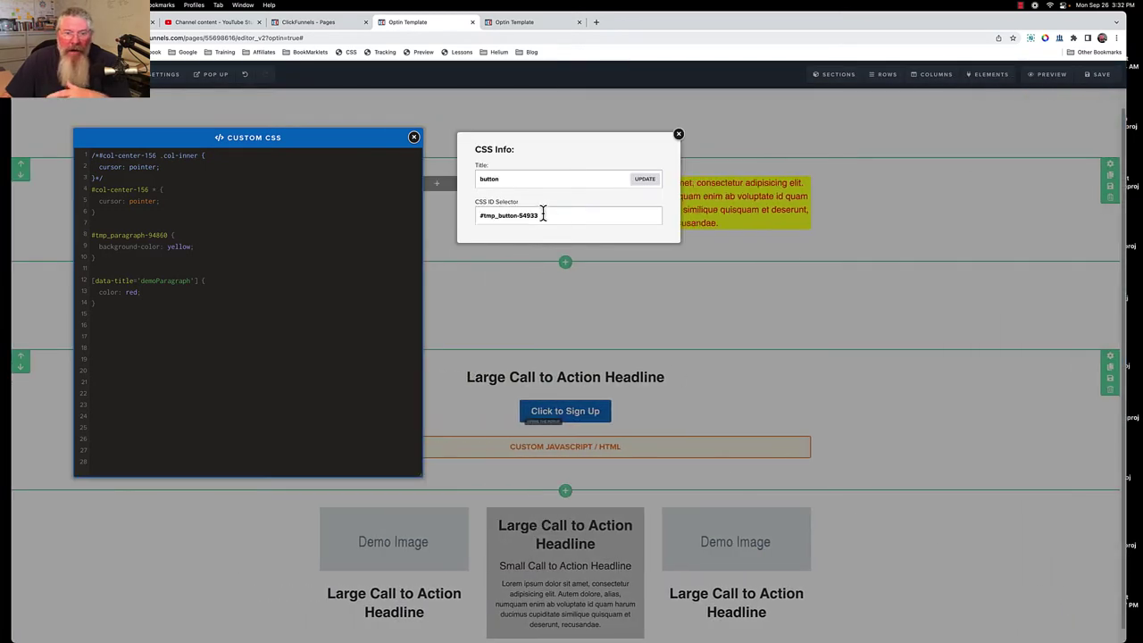
drag(543, 214, 464, 221)
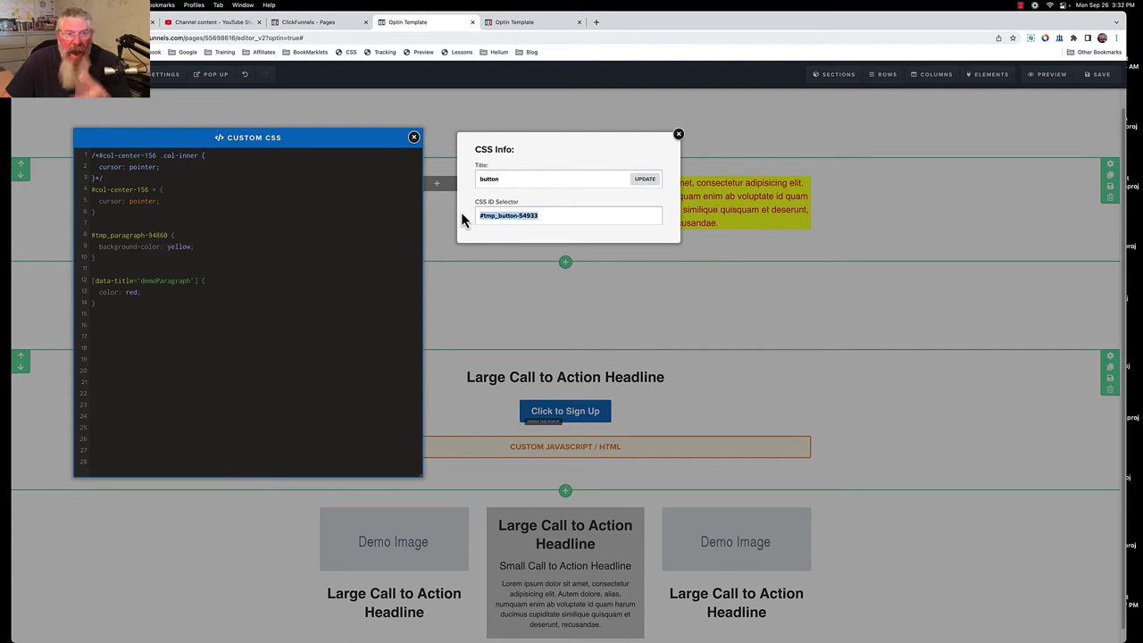
click(678, 134)
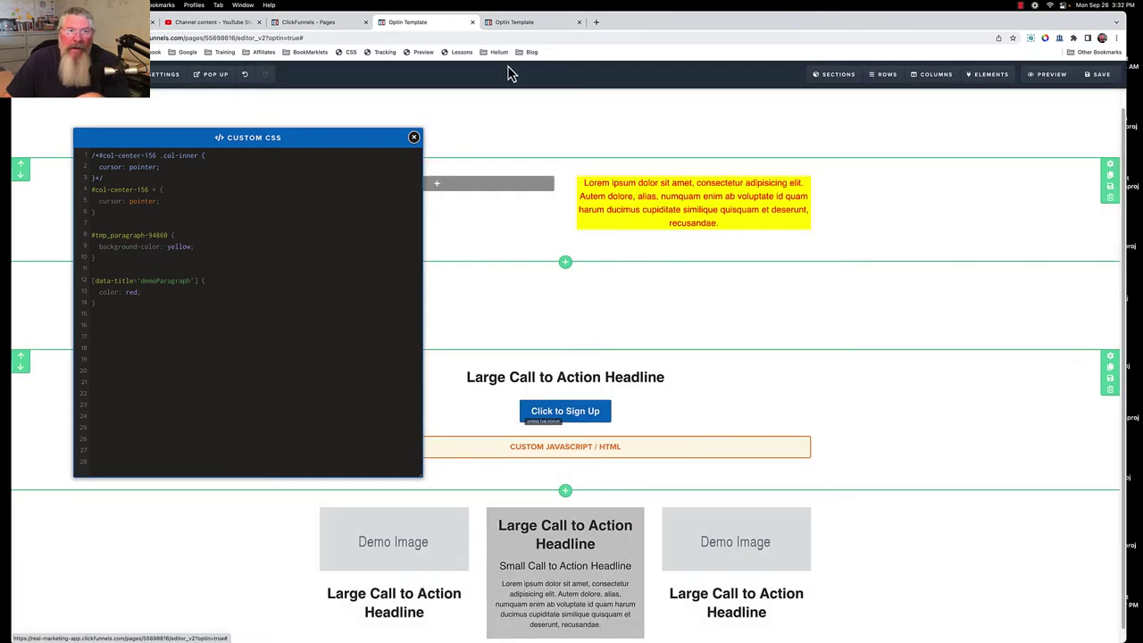
Preview the ClickFunnels 2.0 Demo Test Page and inspect its lorem ipsum paragraph, selecting the elParagraphWrapper div in the markup.
click(332, 23)
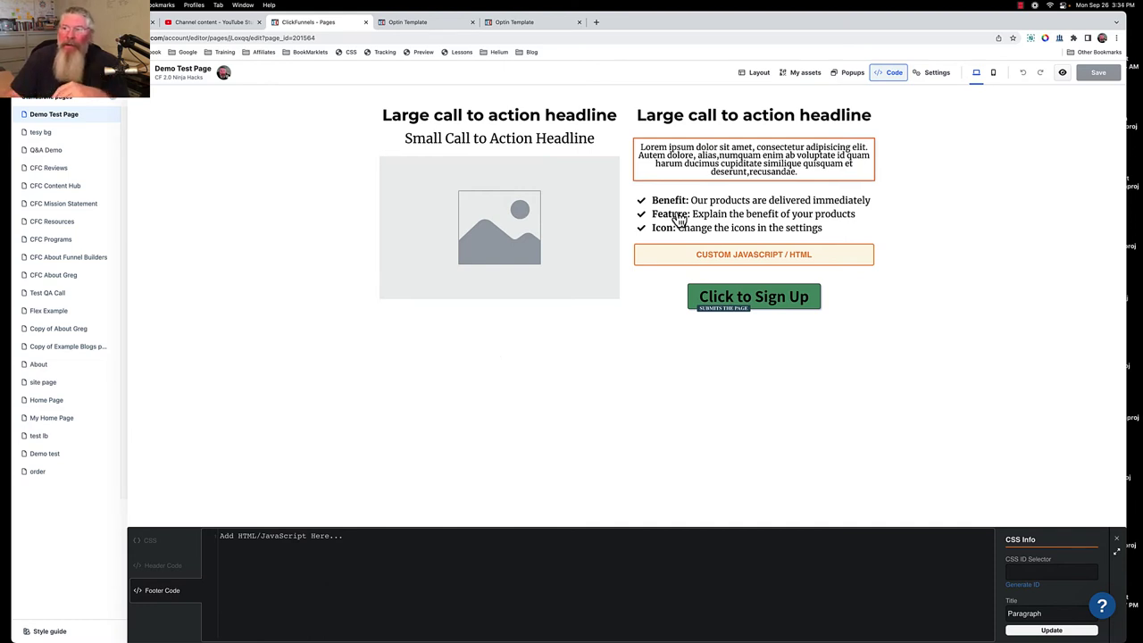
click(1063, 73)
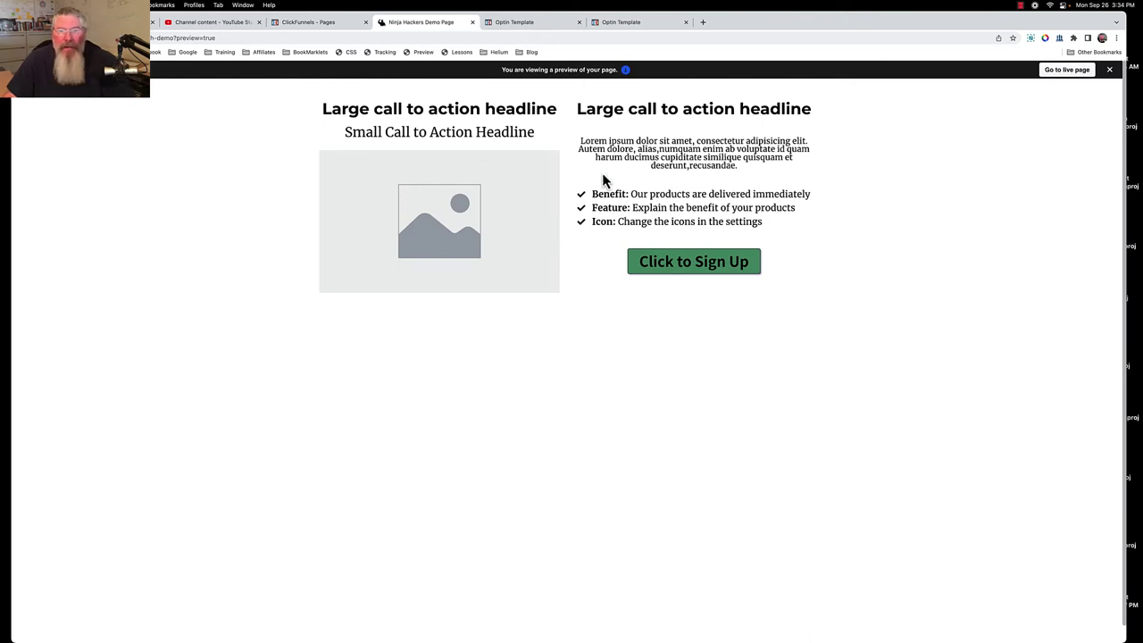
right_click(627, 158)
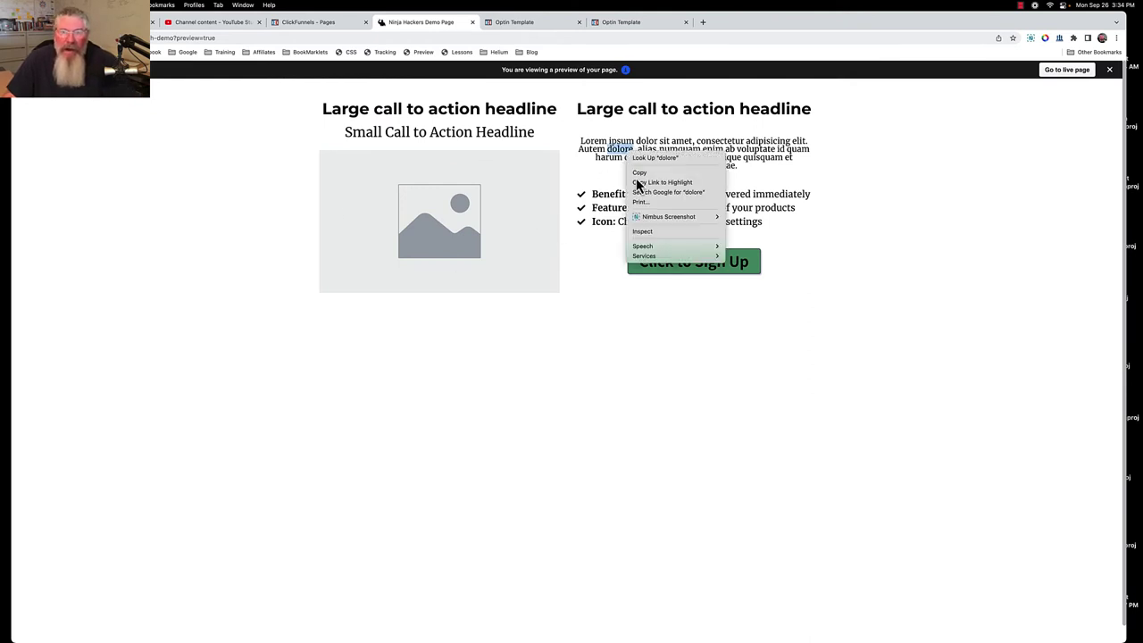
click(644, 241)
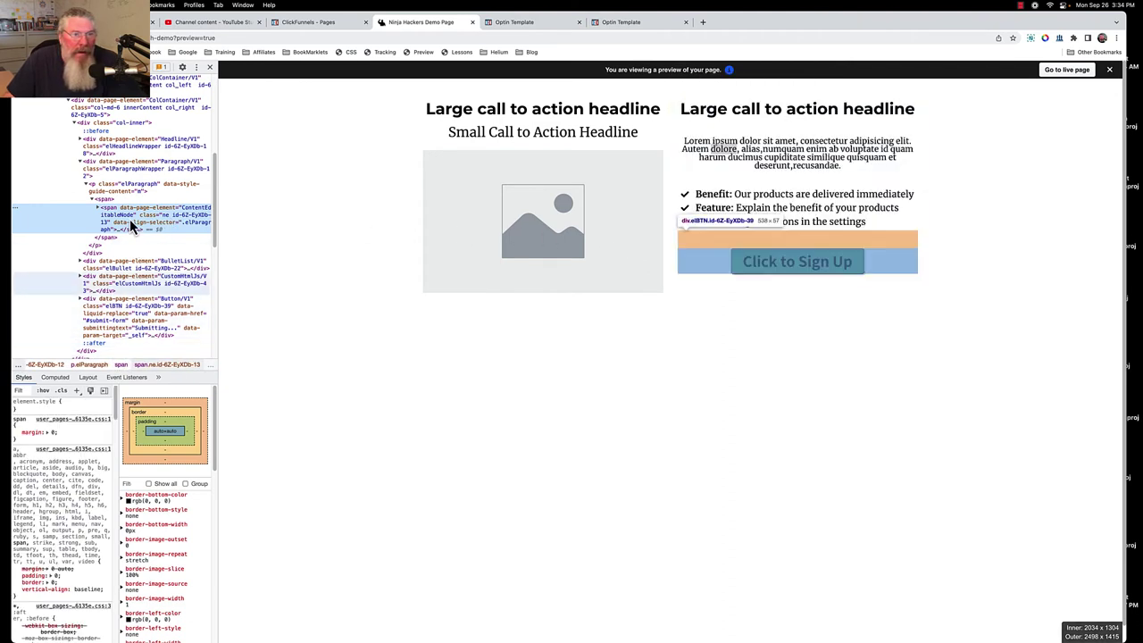
click(138, 173)
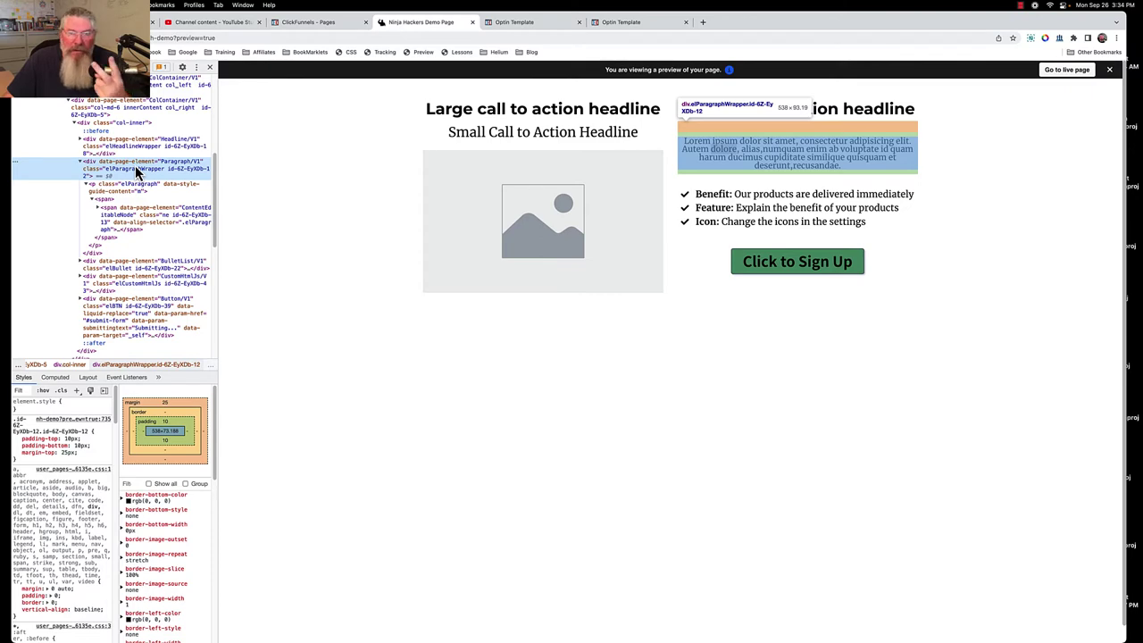
Compare the classic paragraph's data-title attribute with the 2.0 paragraph's wrapper and inner span classes, and return to the 2.0 editor.
click(607, 22)
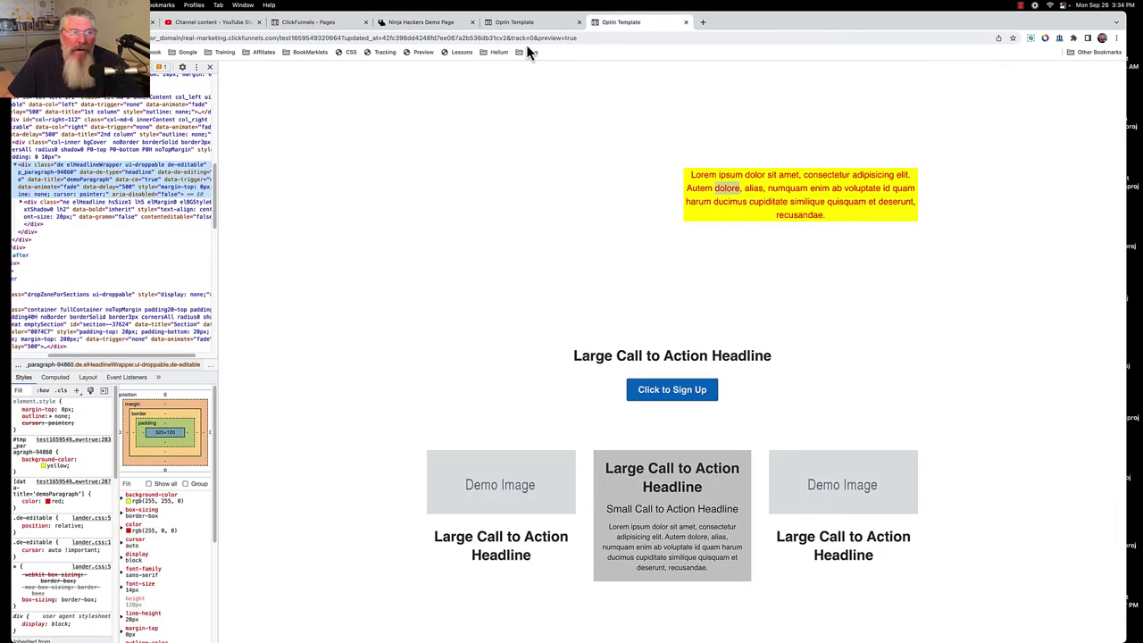
click(53, 182)
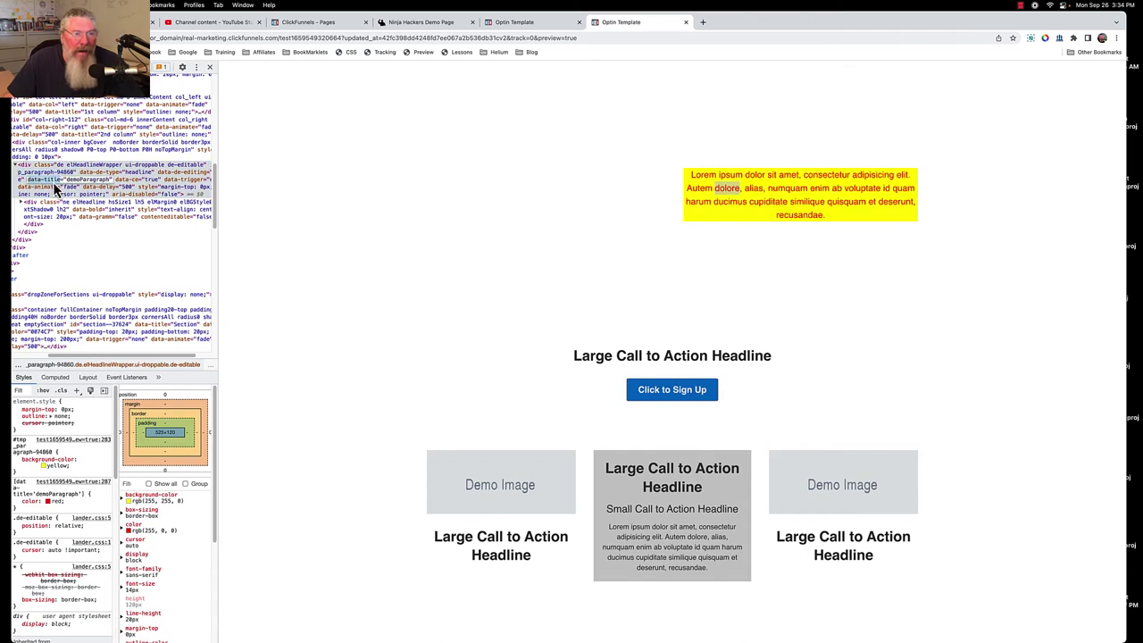
click(430, 26)
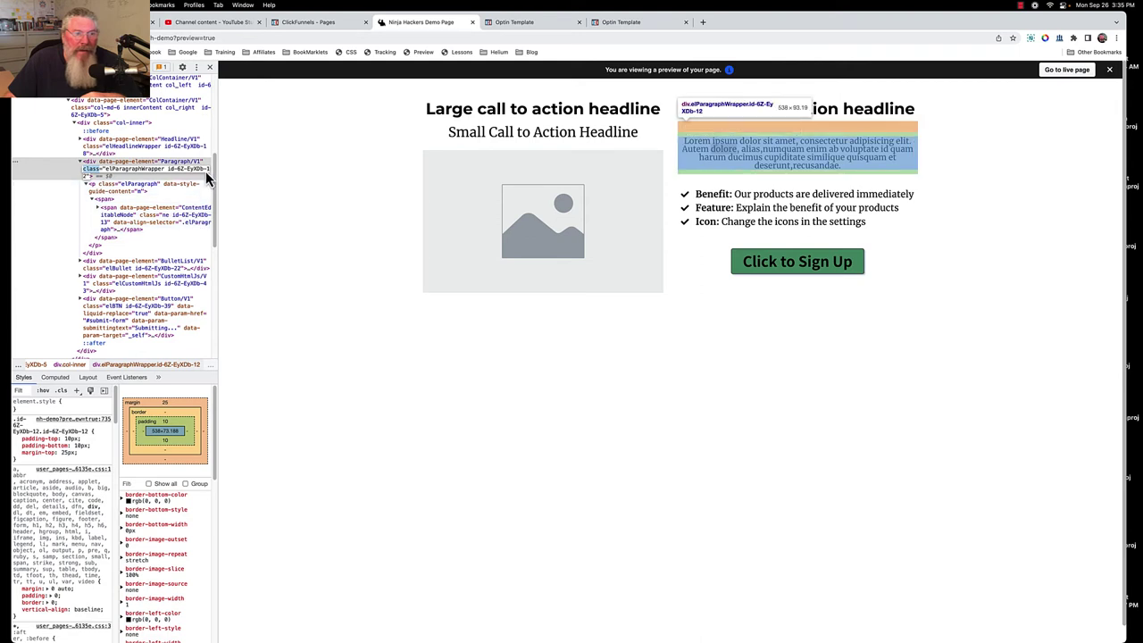
click(192, 222)
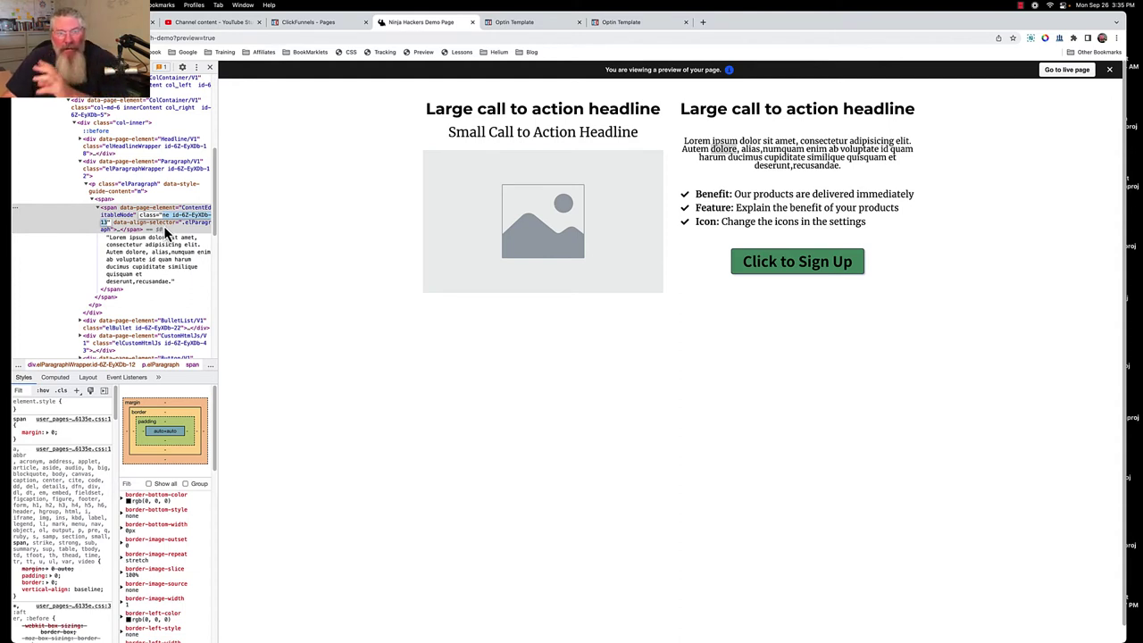
click(308, 22)
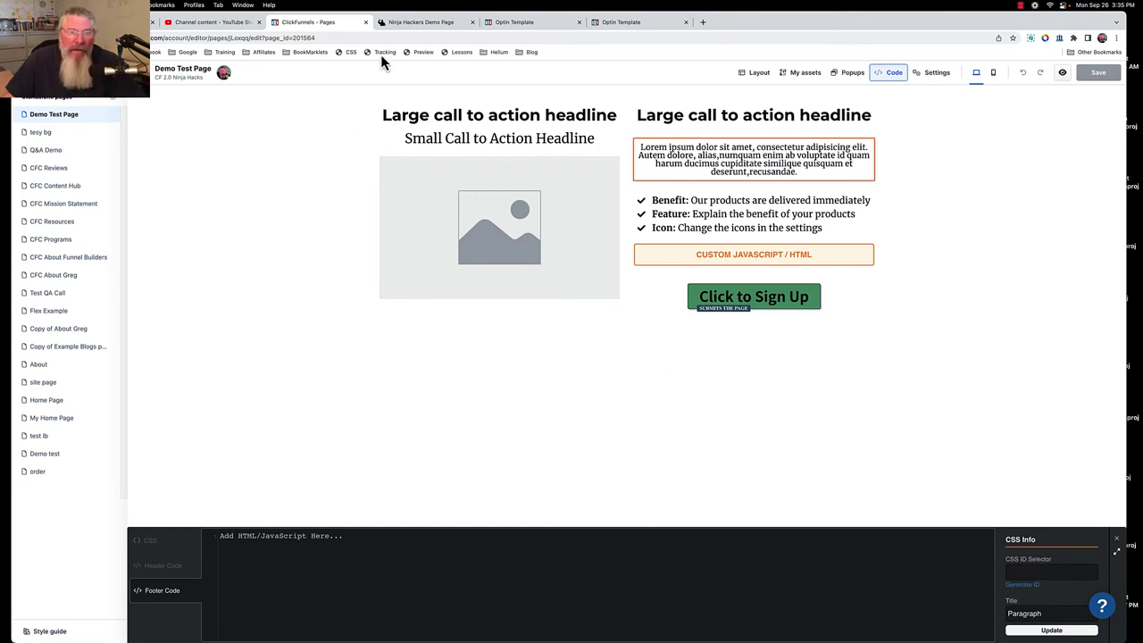
Copy the class id-6Z-EyXDb-12 from the lorem ipsum paragraph's wrapper div in the 2.0 preview markup.
click(397, 22)
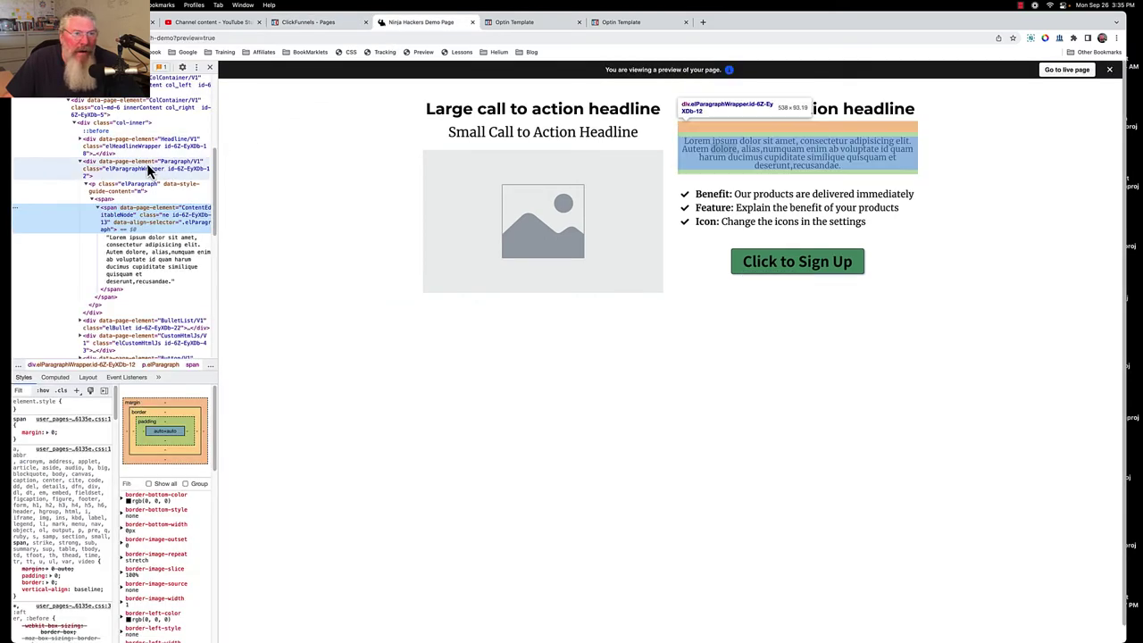
click(113, 168)
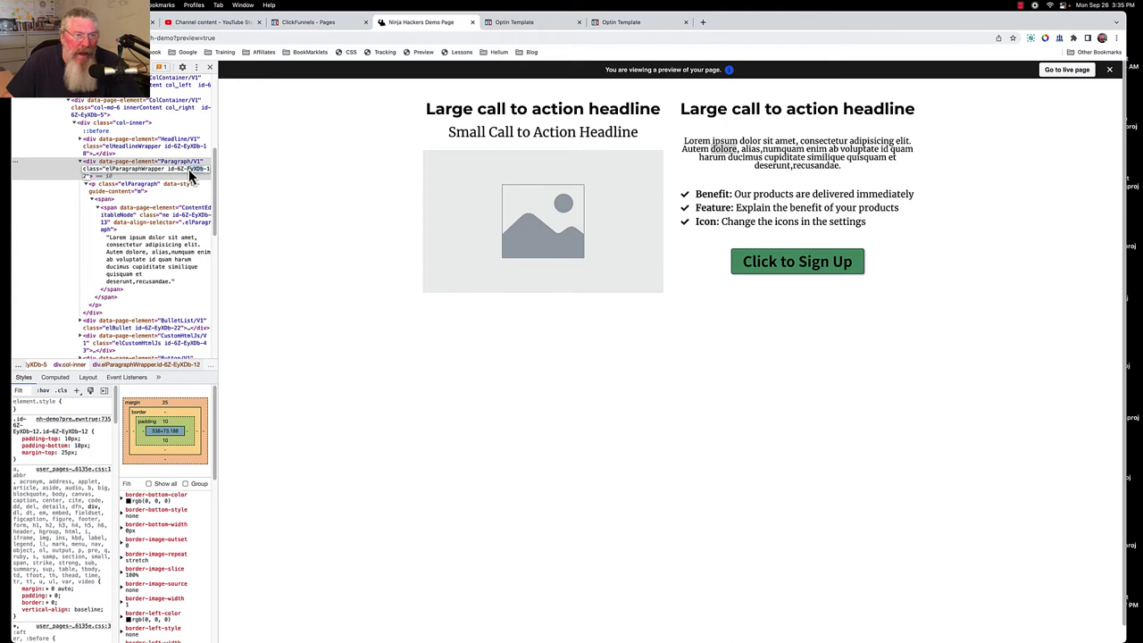
double_click(188, 169)
click(168, 170)
drag(168, 170, 92, 186)
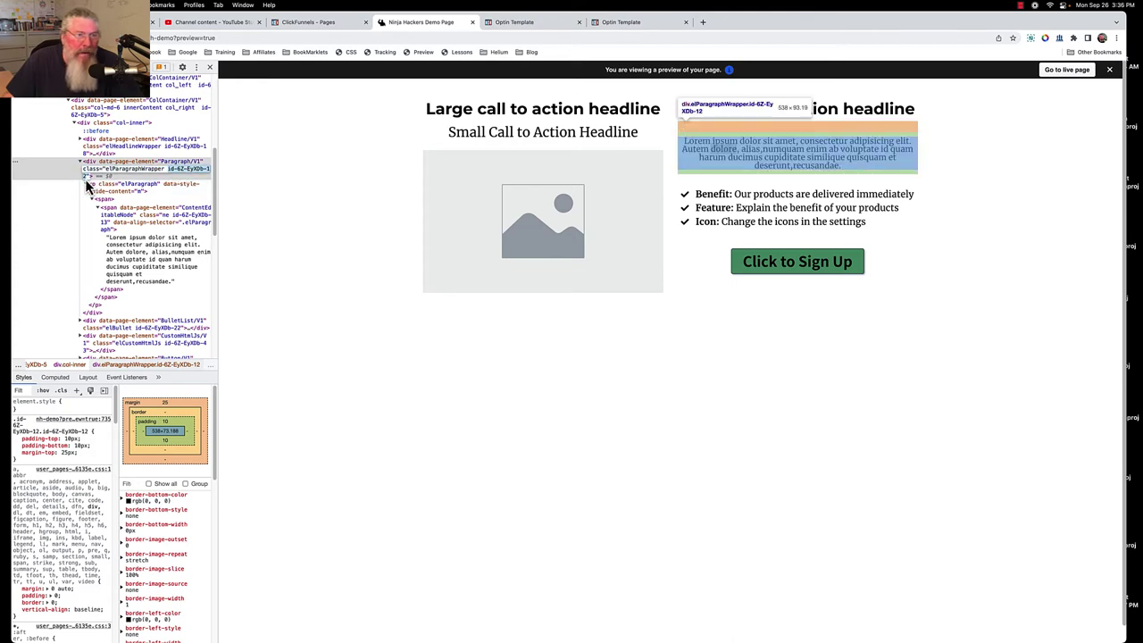
Return to the 2.0 editor and write a .id-6Z-EyXDb-12 rule with background-color: yellow in the footer code.
click(303, 21)
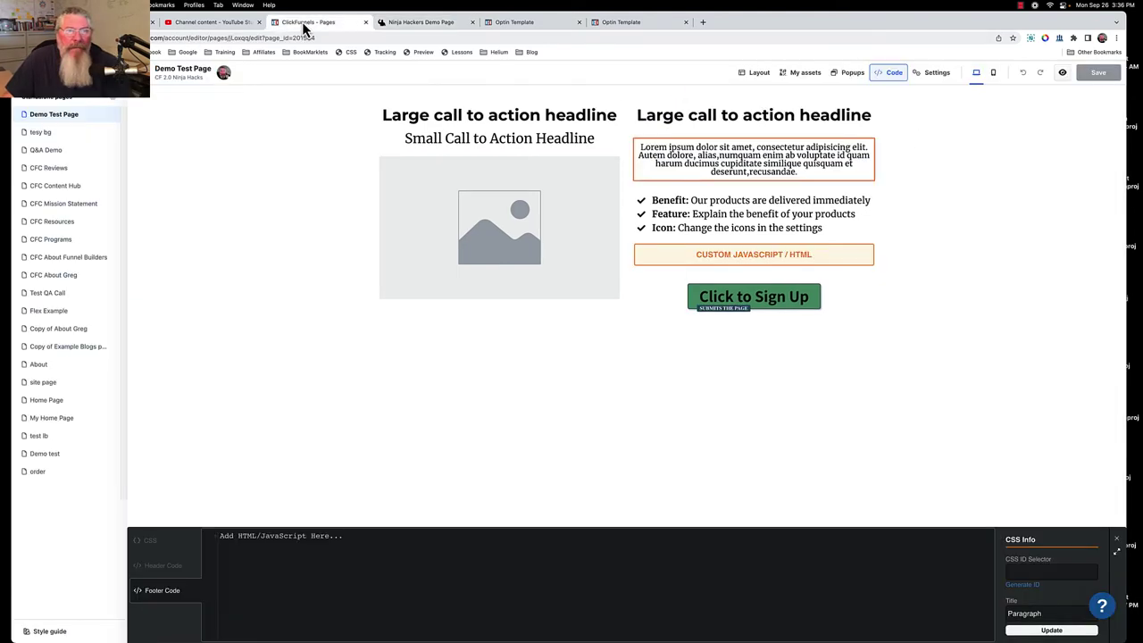
click(287, 541)
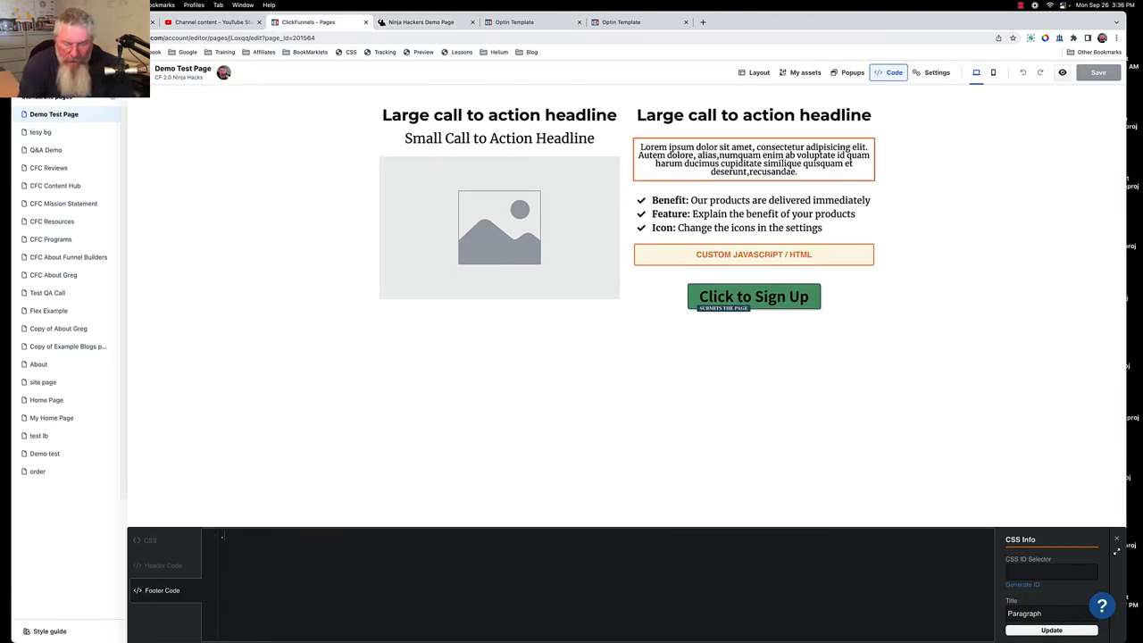
text(.id-6Z-EyXDb-12)
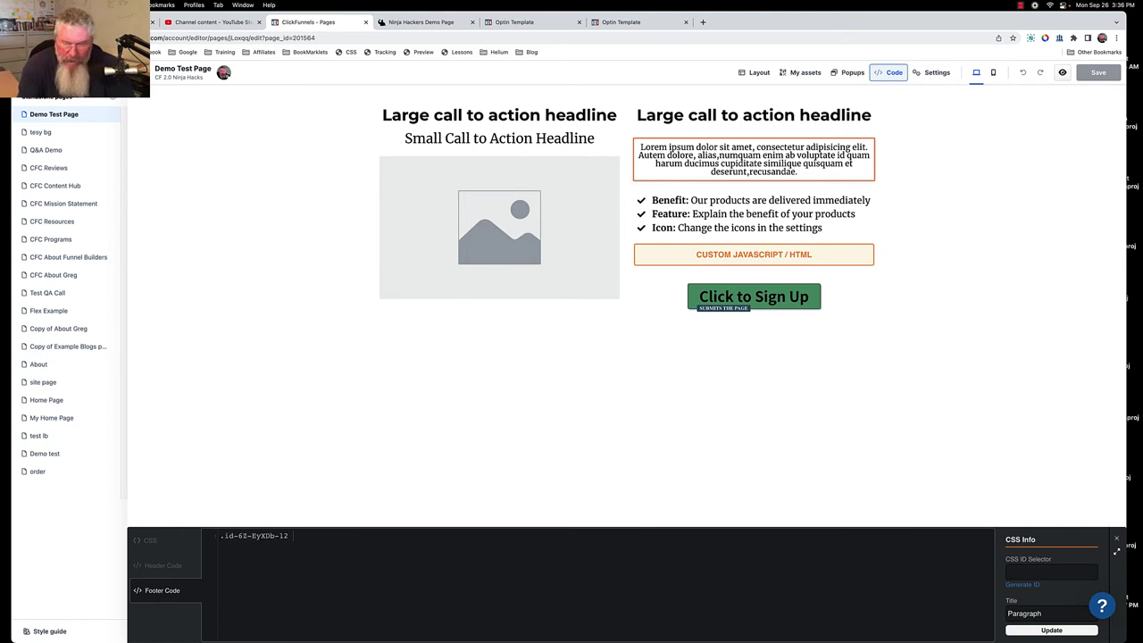
text({)
key(Return)
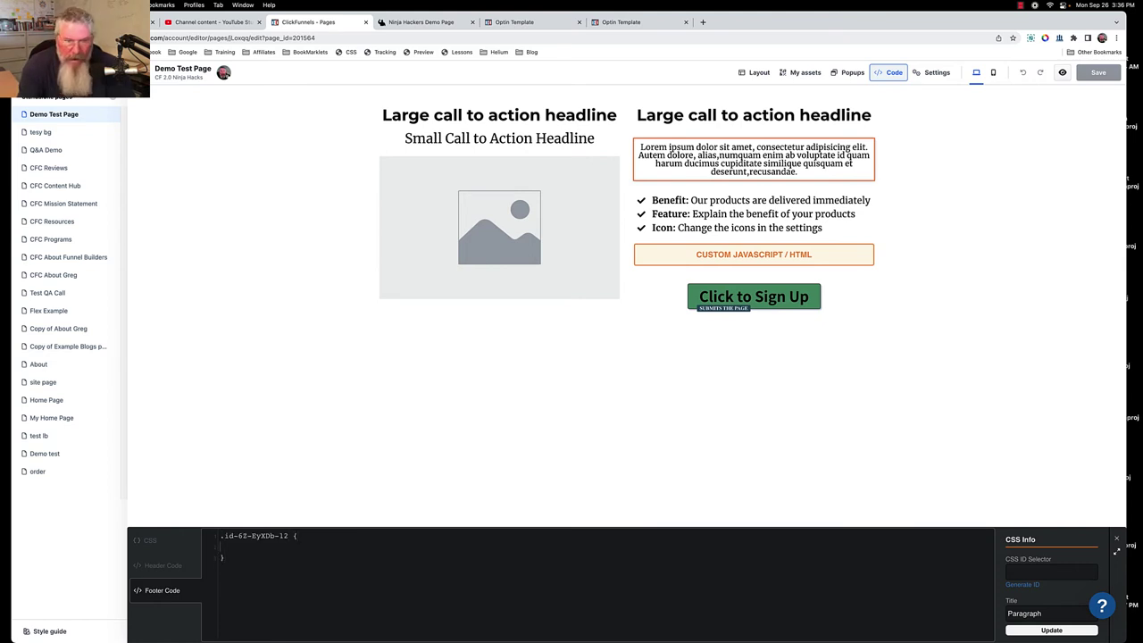
text(back)
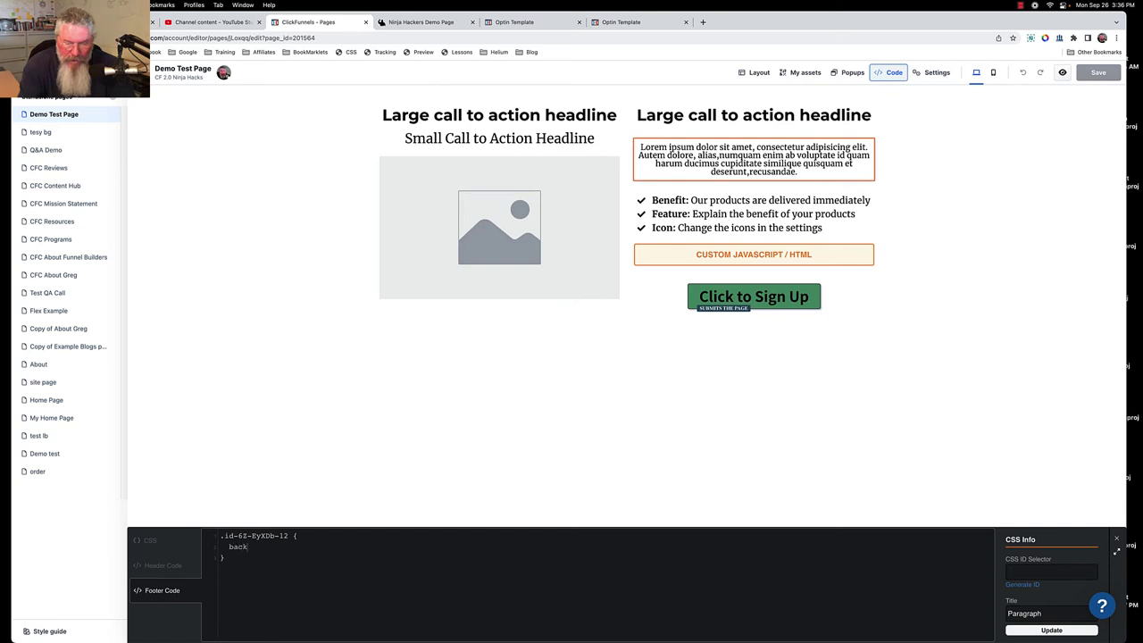
text(ground-color)
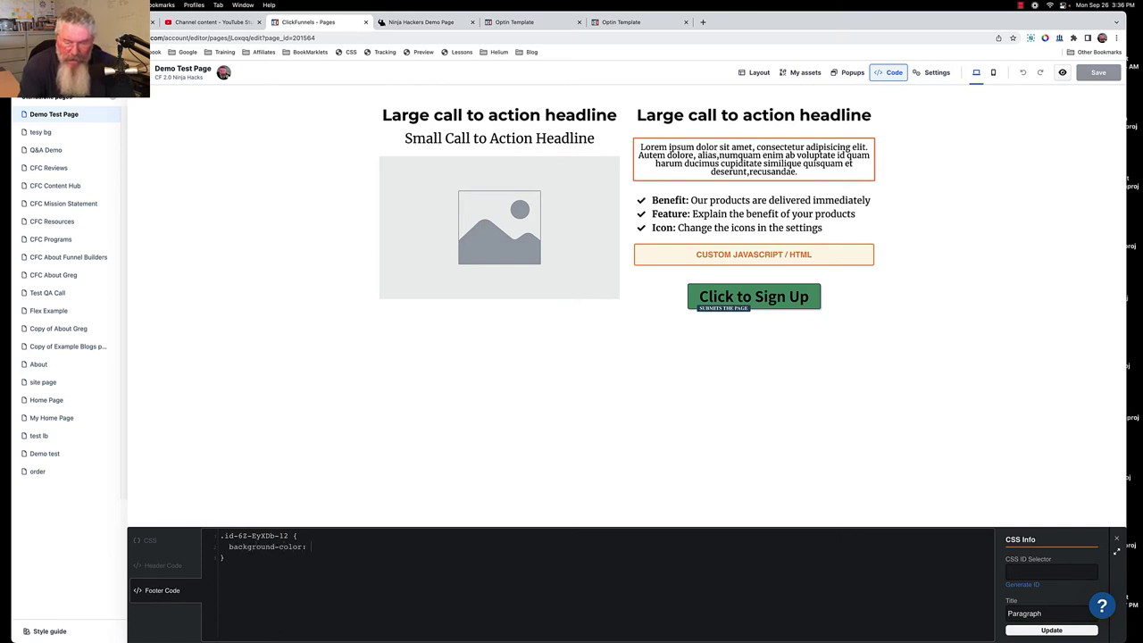
text(: yellow;)
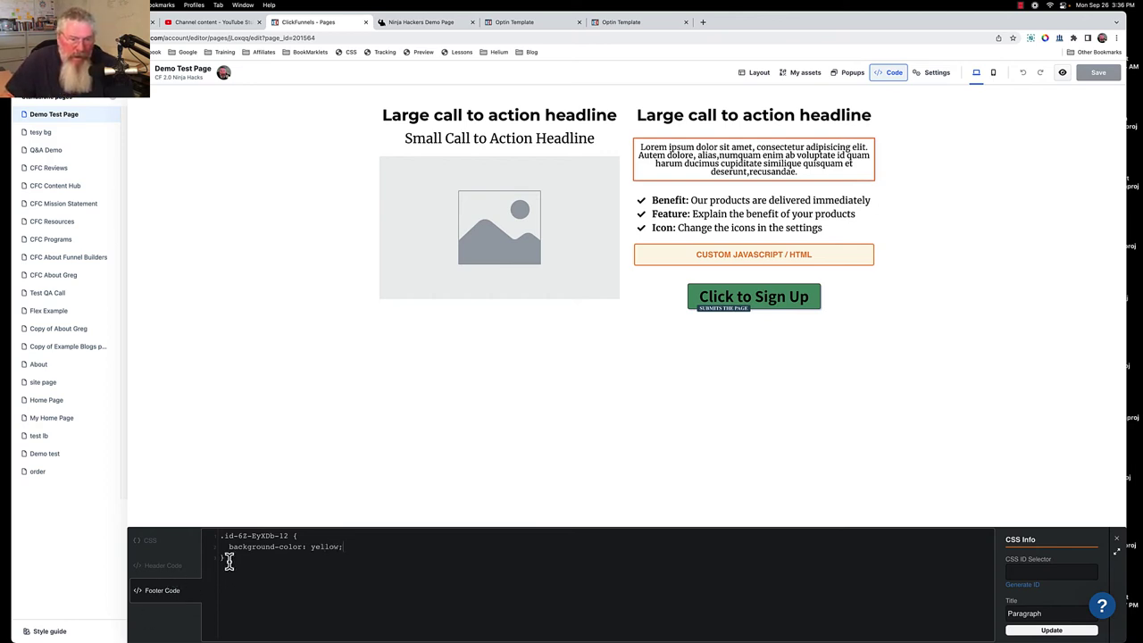
Move the .id-6Z-EyXDb-12 yellow background rule from the footer code to the page's CSS.
drag(227, 557, 220, 544)
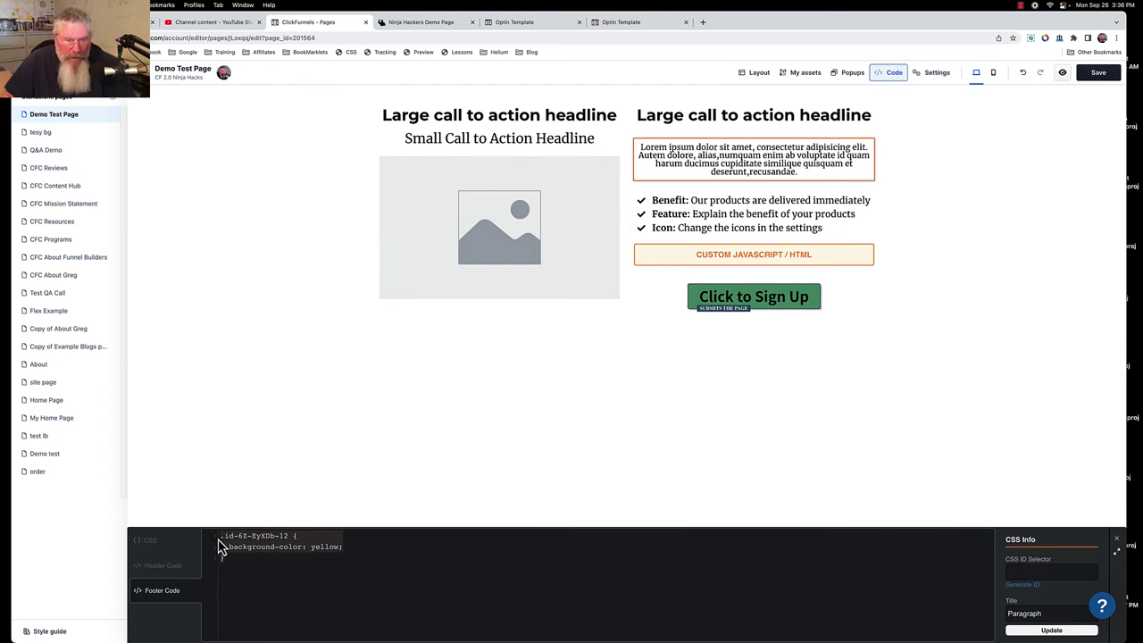
click(141, 545)
text(.id-6-EyXDb-12 {   background-color: yellow; })
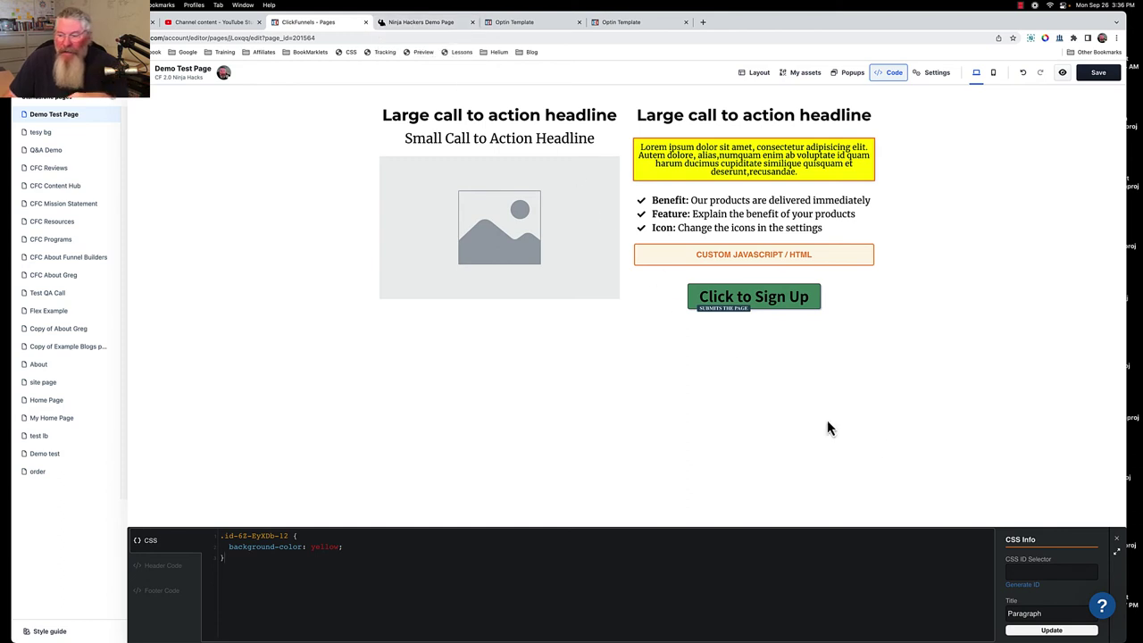
Generate a CSS ID for the paragraph, change the rule's selector to #id-6Z-EyXDb-12 and save the page.
click(1031, 586)
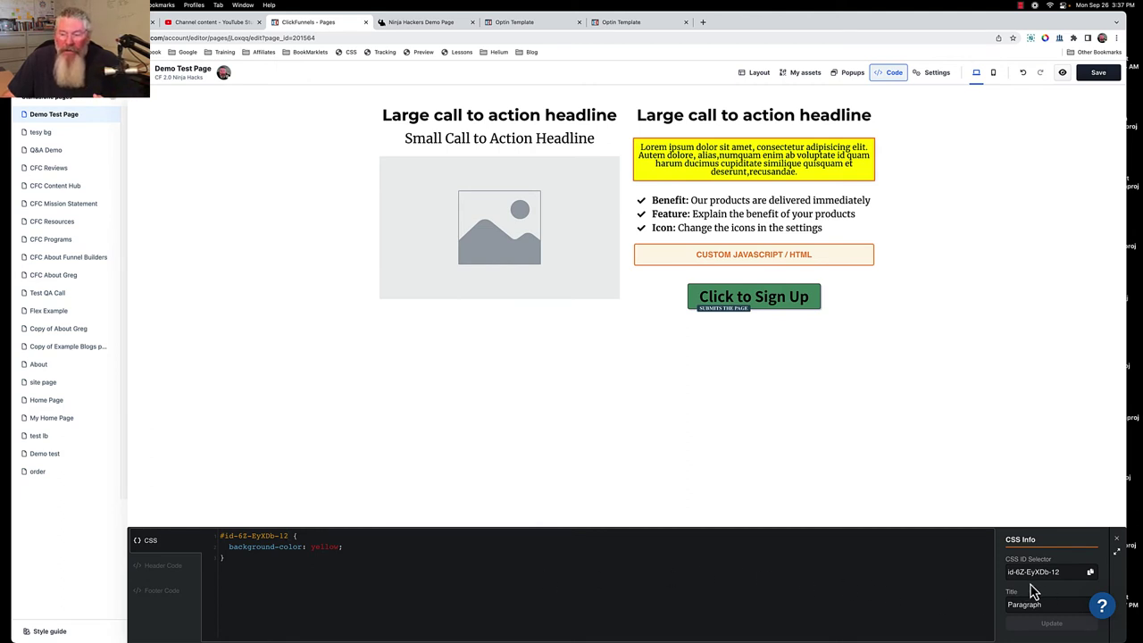
click(763, 216)
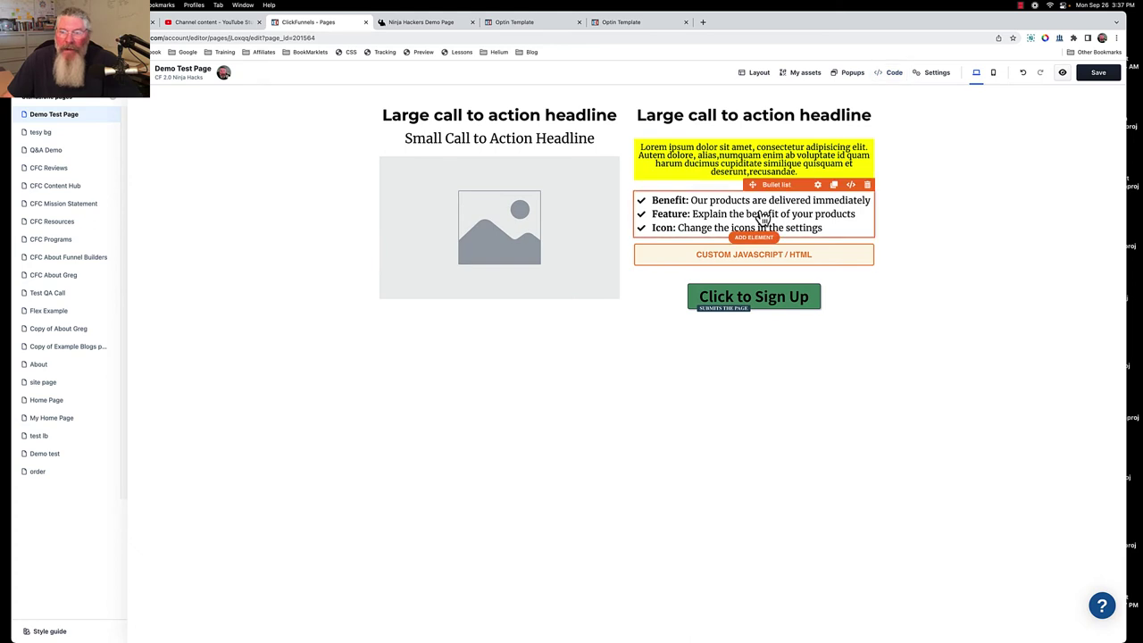
click(851, 184)
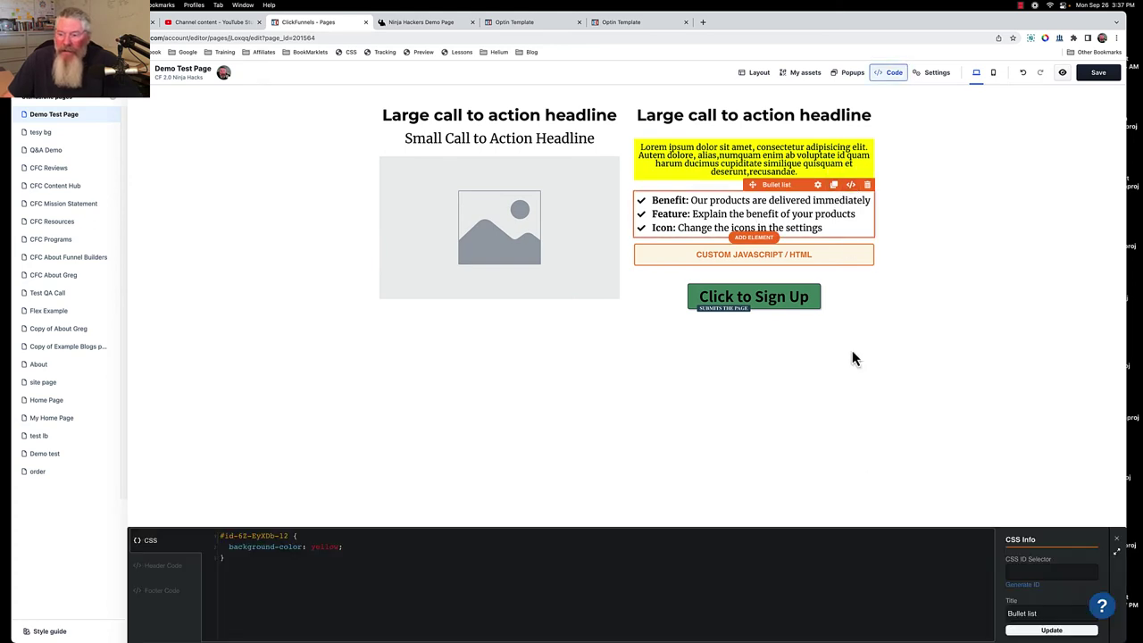
click(692, 165)
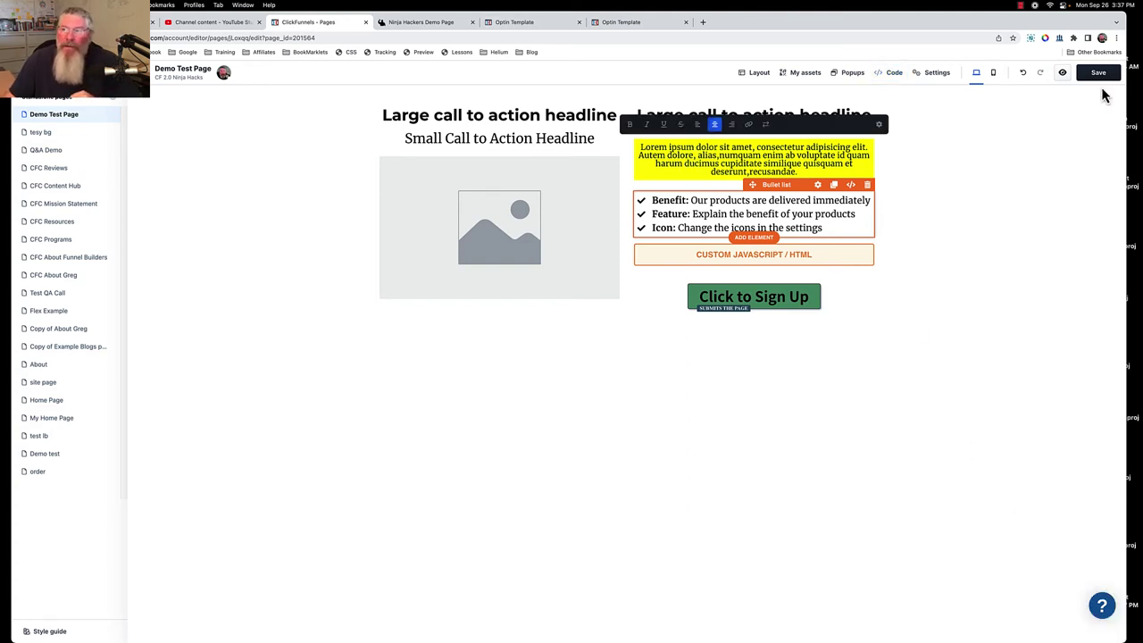
click(1101, 75)
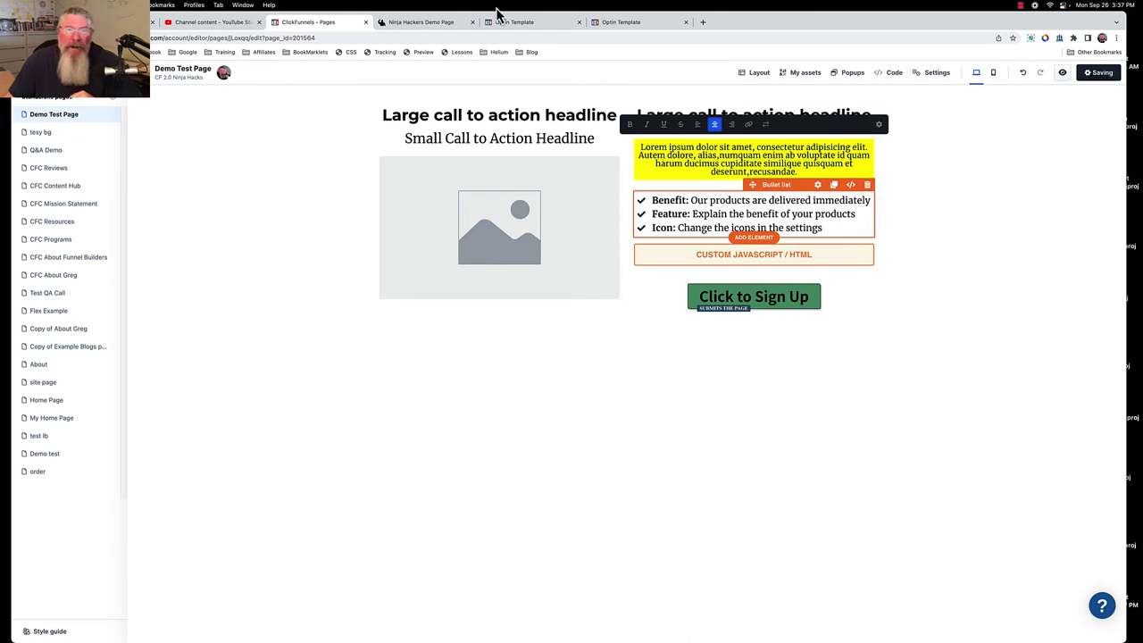
Reload the 2.0 preview and examine the paragraph wrapper's id attribute and its nested p and span elements.
click(433, 27)
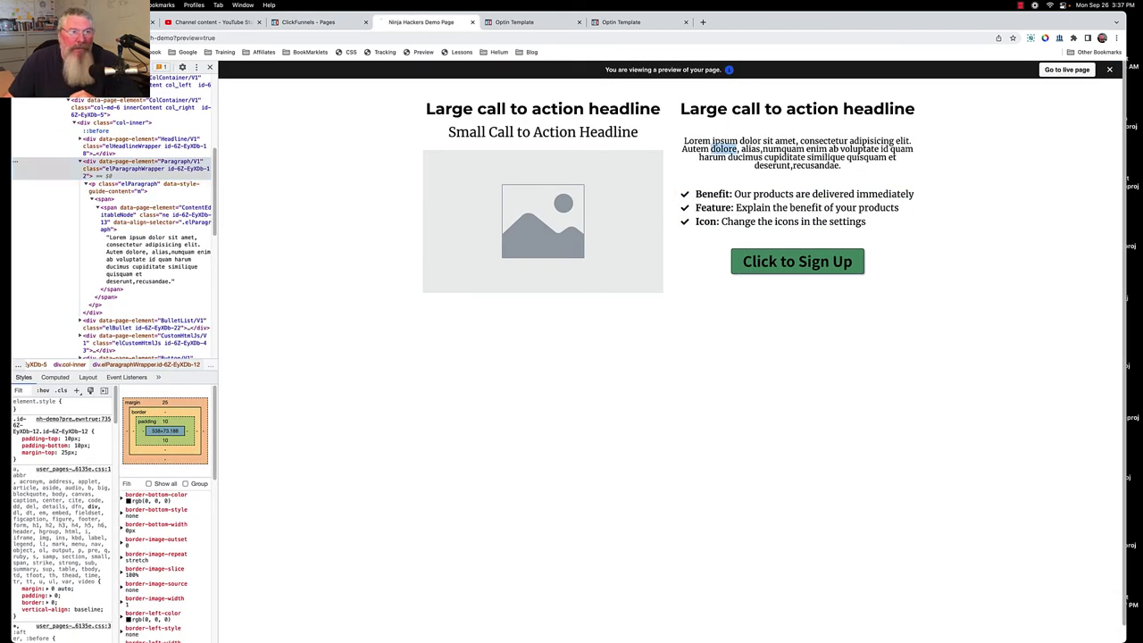
key(super+r)
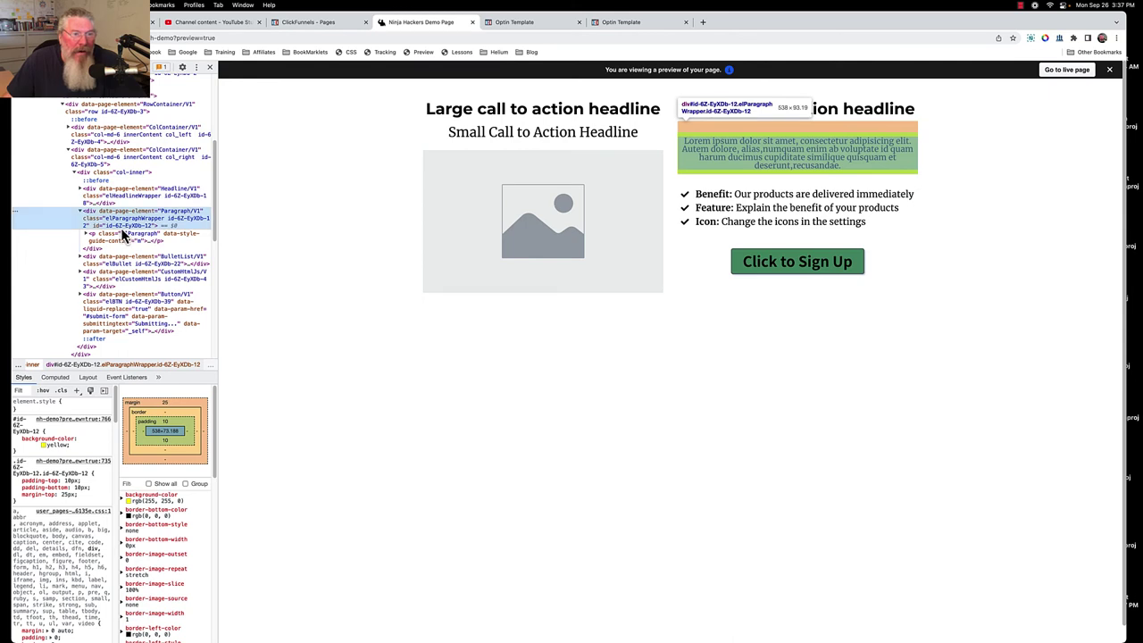
double_click(123, 227)
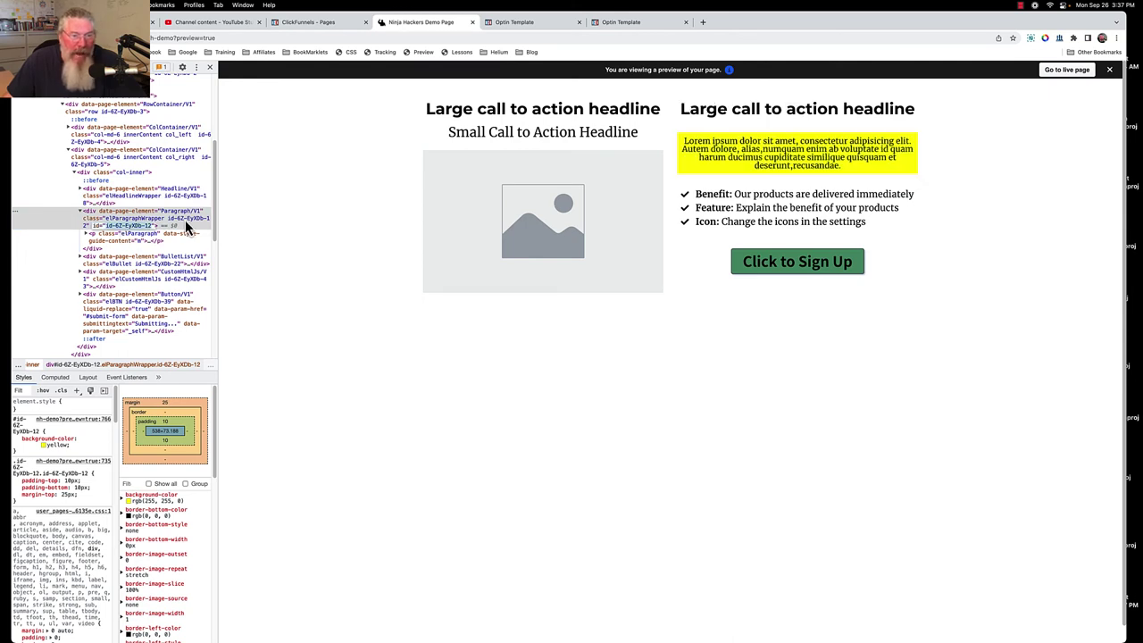
click(84, 233)
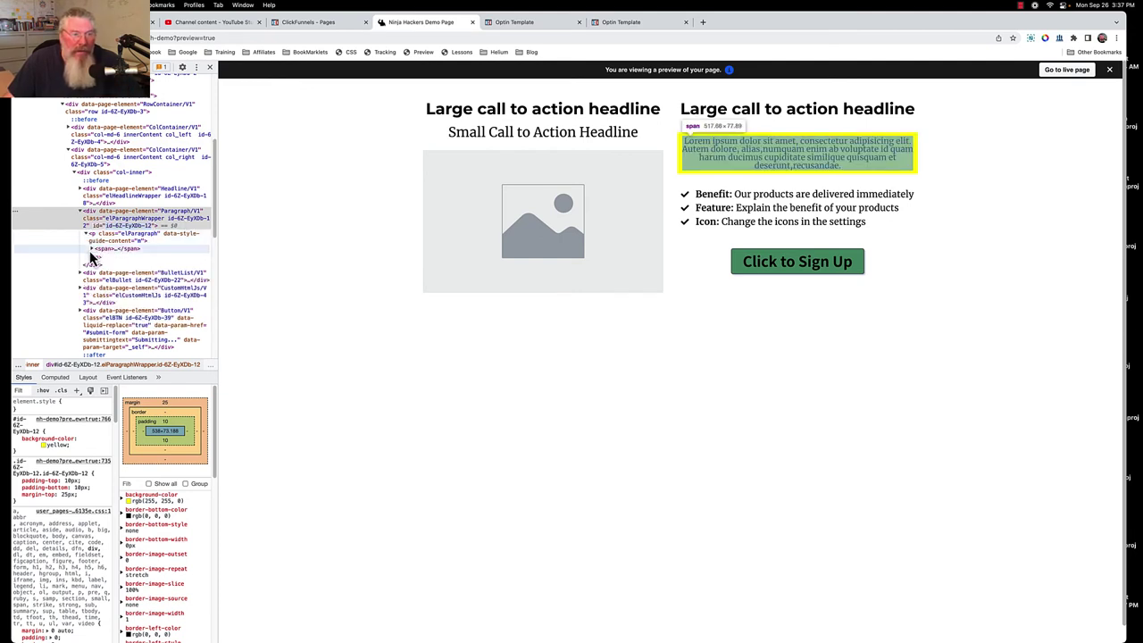
click(92, 249)
click(93, 250)
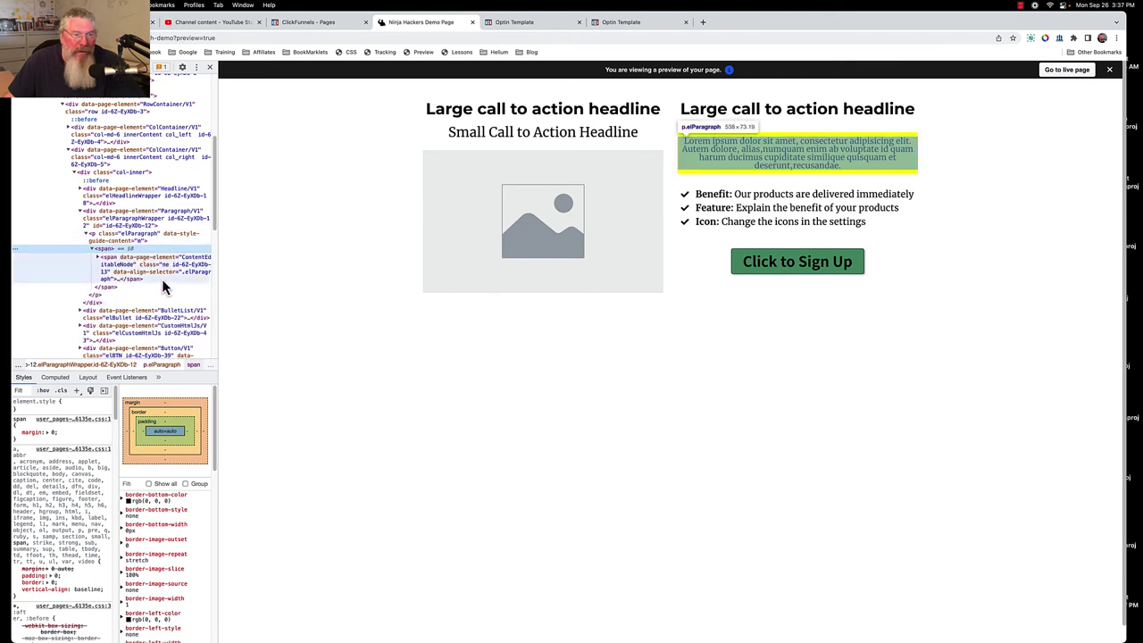
In the 2.0 editor, review the paragraph's CSS ID and title, and locate the paragraph in the layout outline.
click(330, 23)
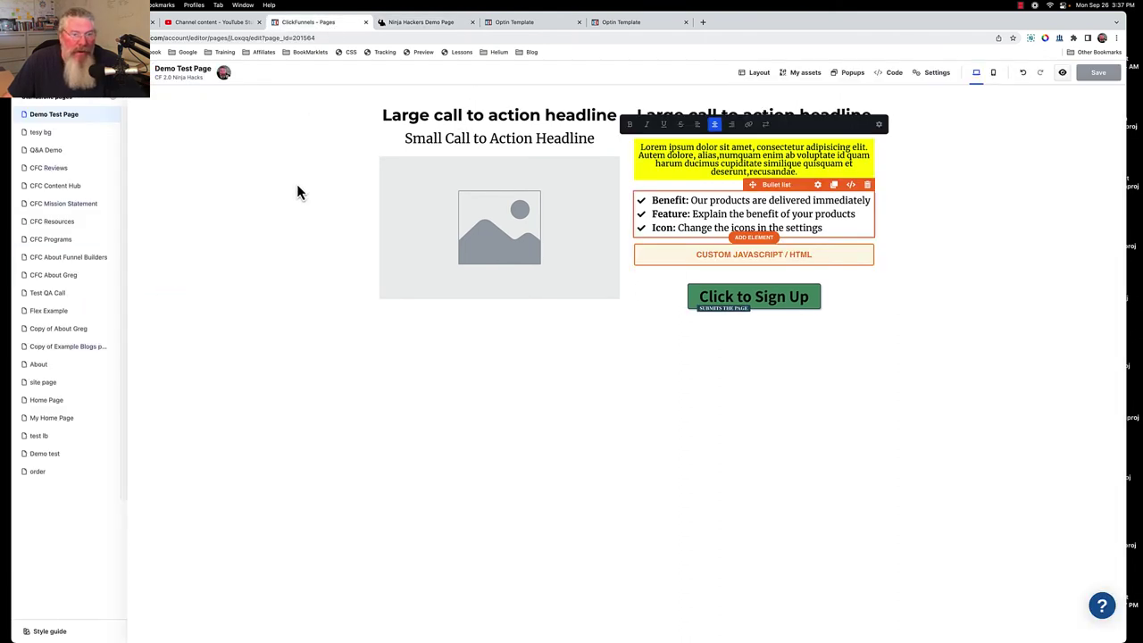
click(881, 125)
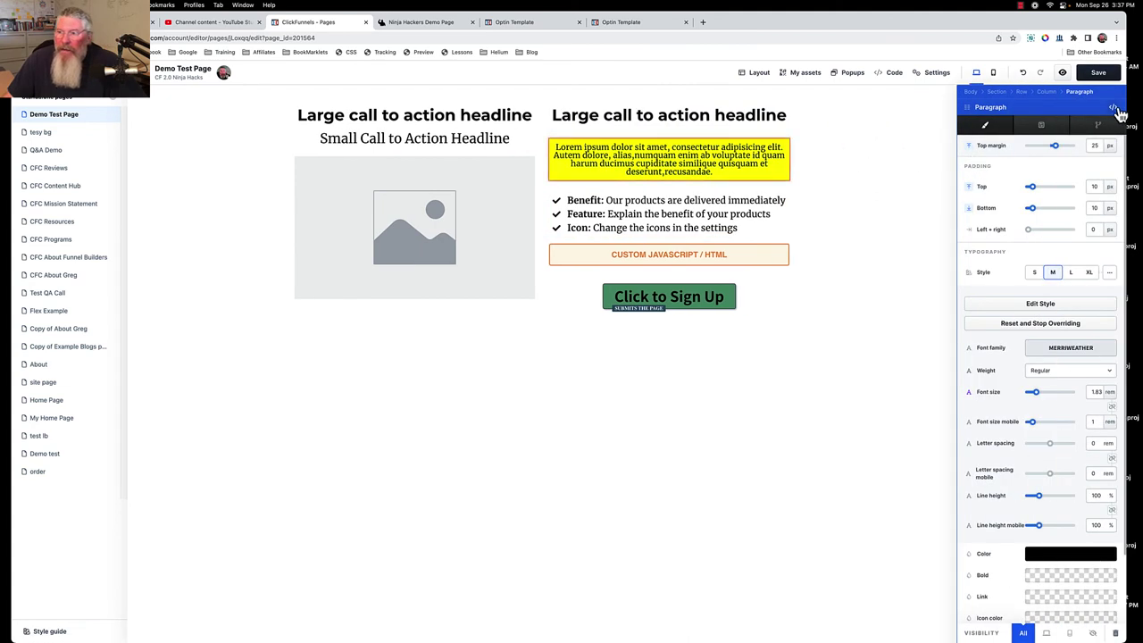
click(1113, 108)
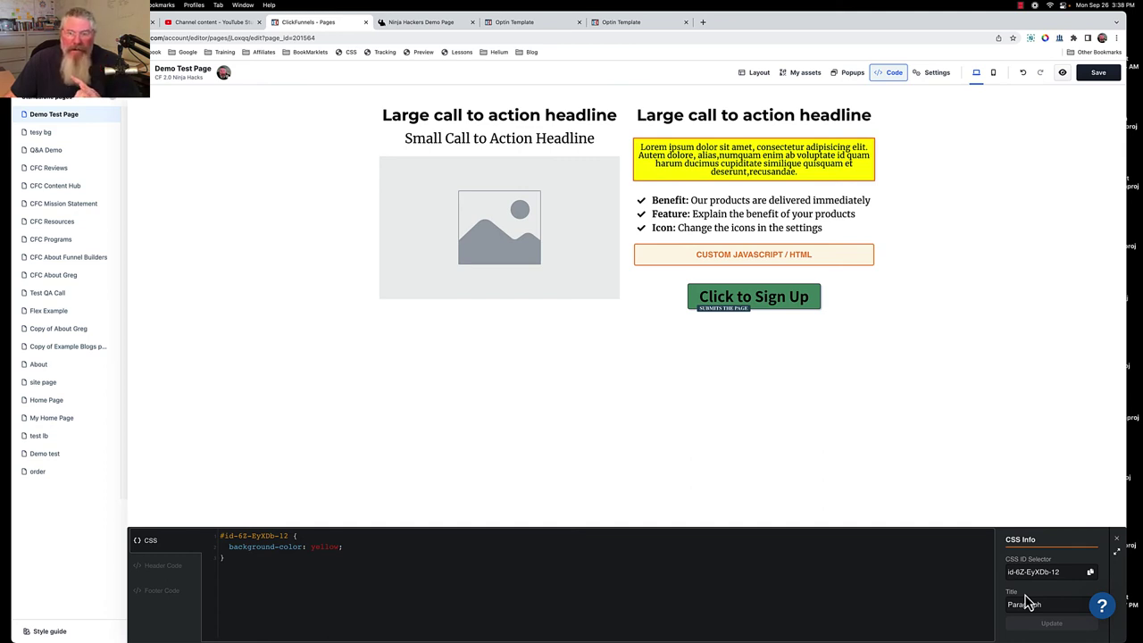
click(753, 79)
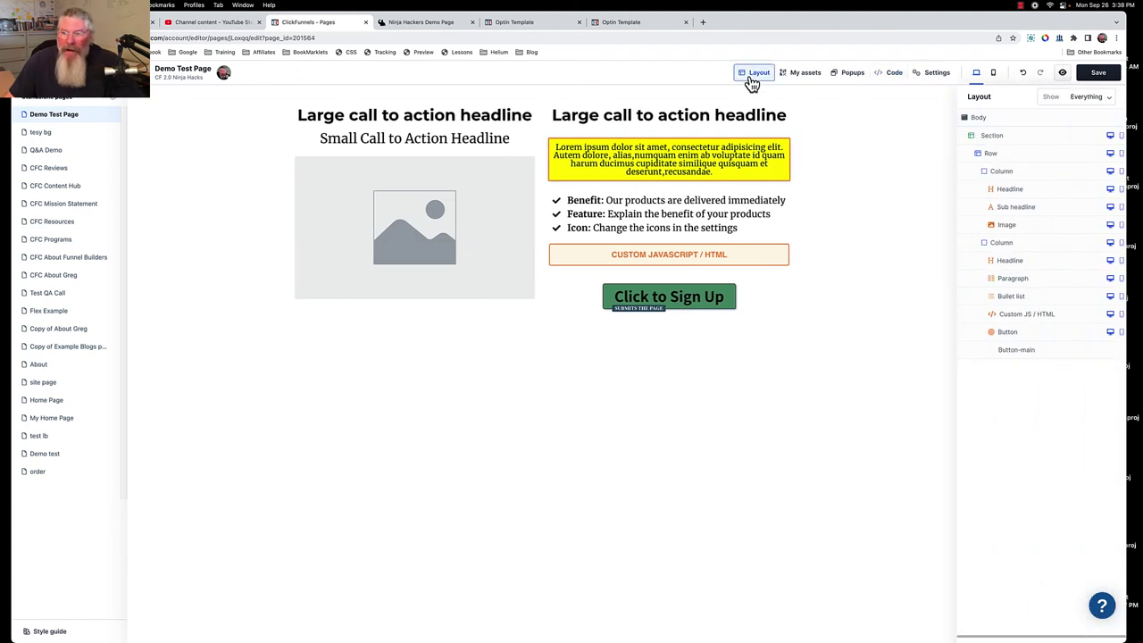
click(1011, 284)
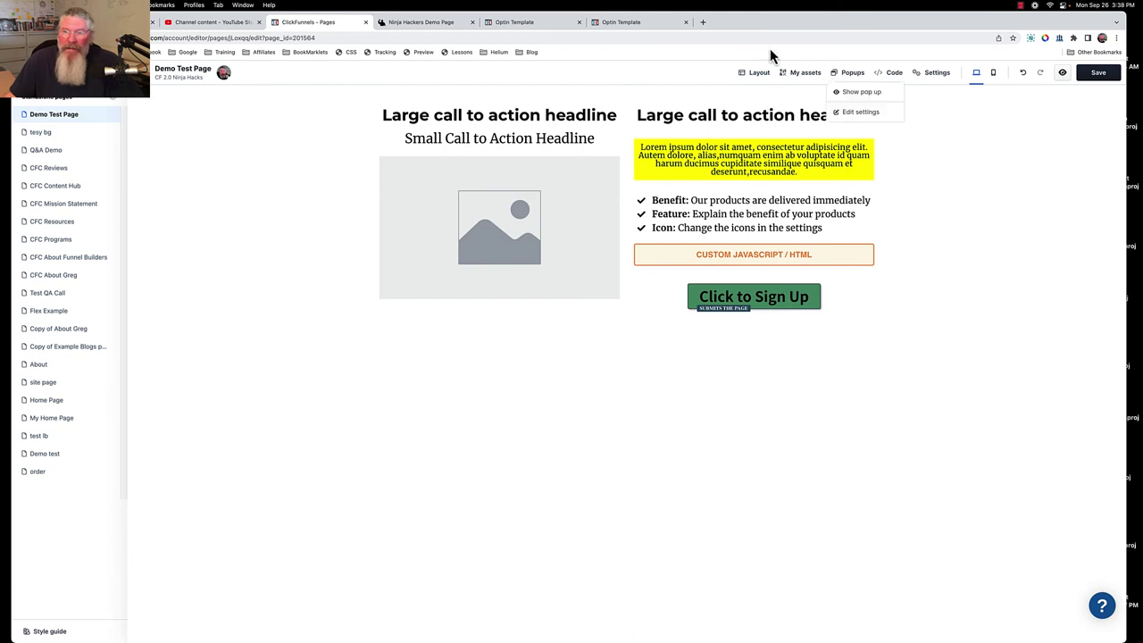
click(755, 75)
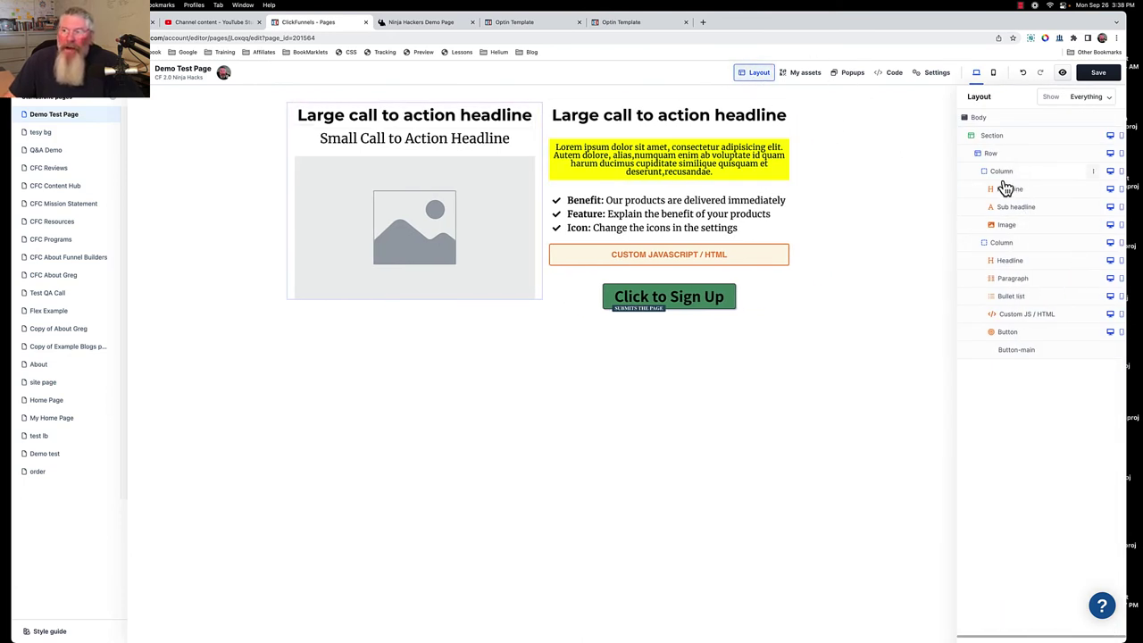
click(1021, 284)
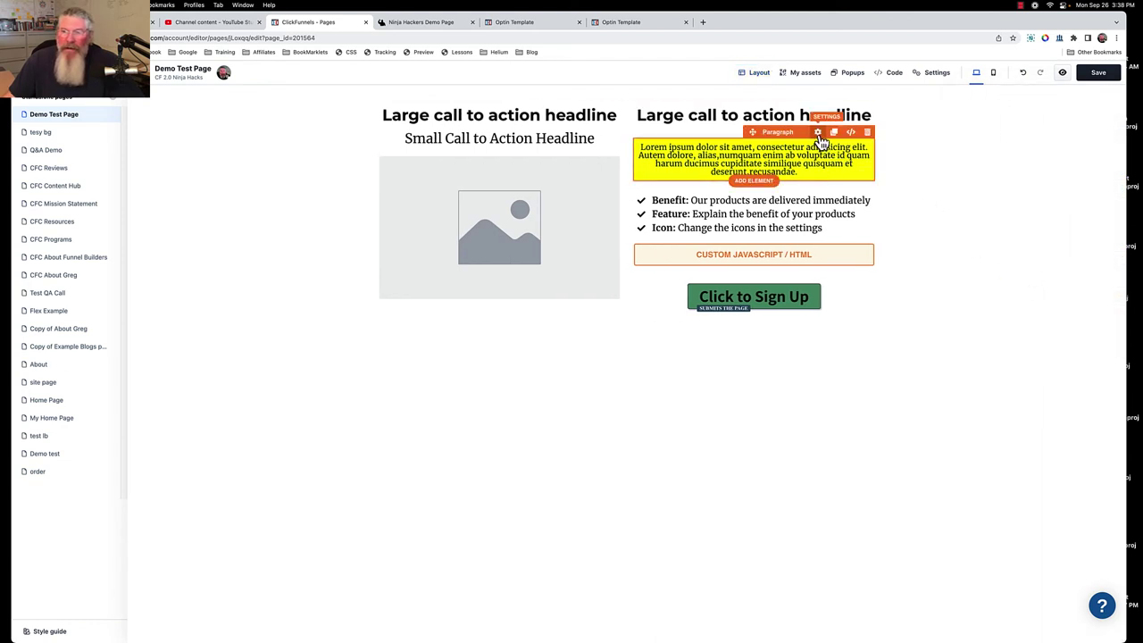
Set the paragraph's title to Demo Paragraph in its CSS info and check the name in the layout outline.
click(850, 131)
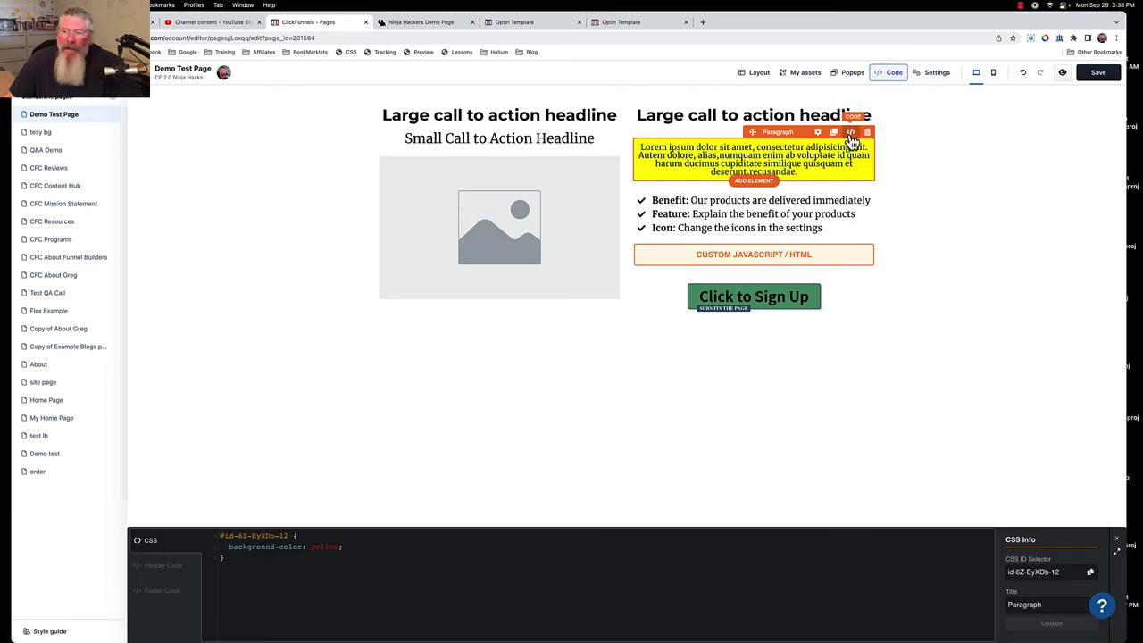
click(1009, 608)
text(Demo)
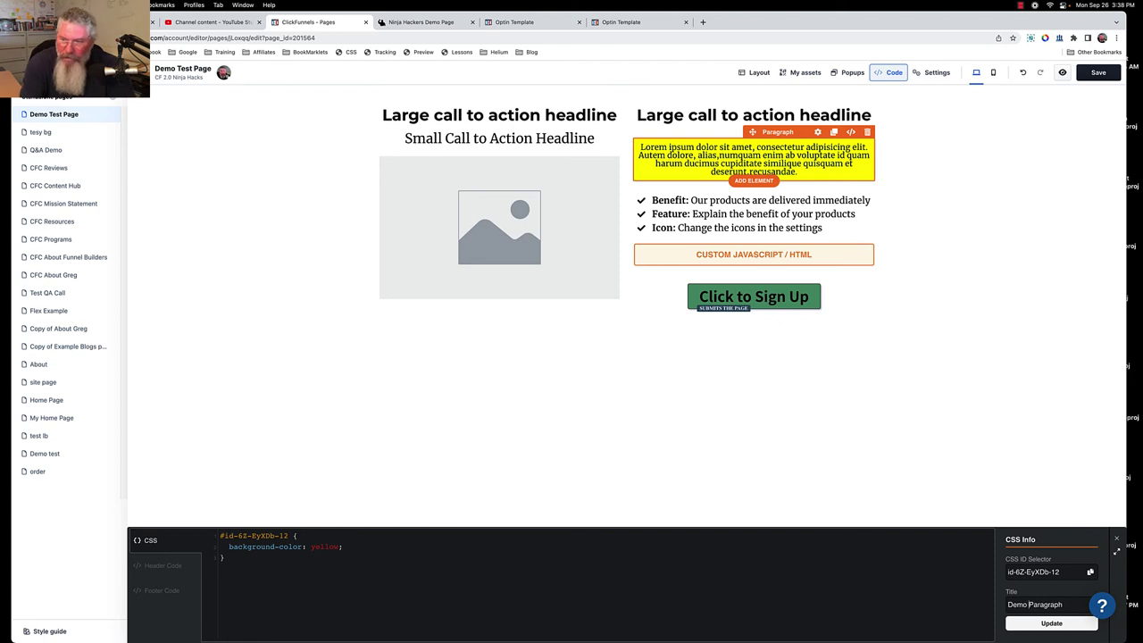
click(1053, 627)
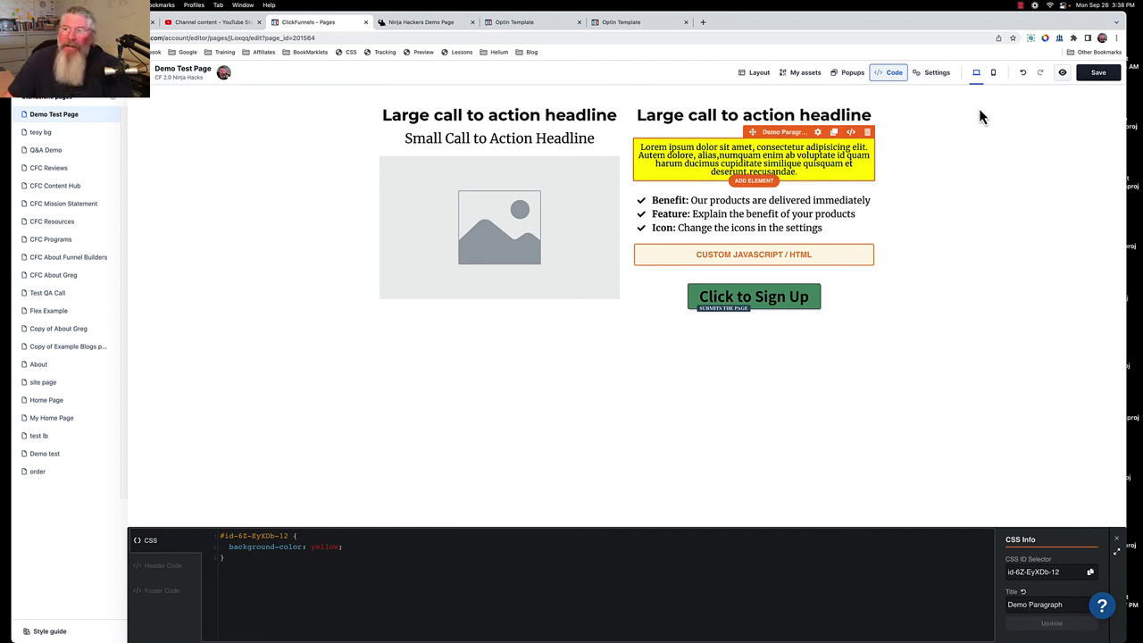
click(757, 73)
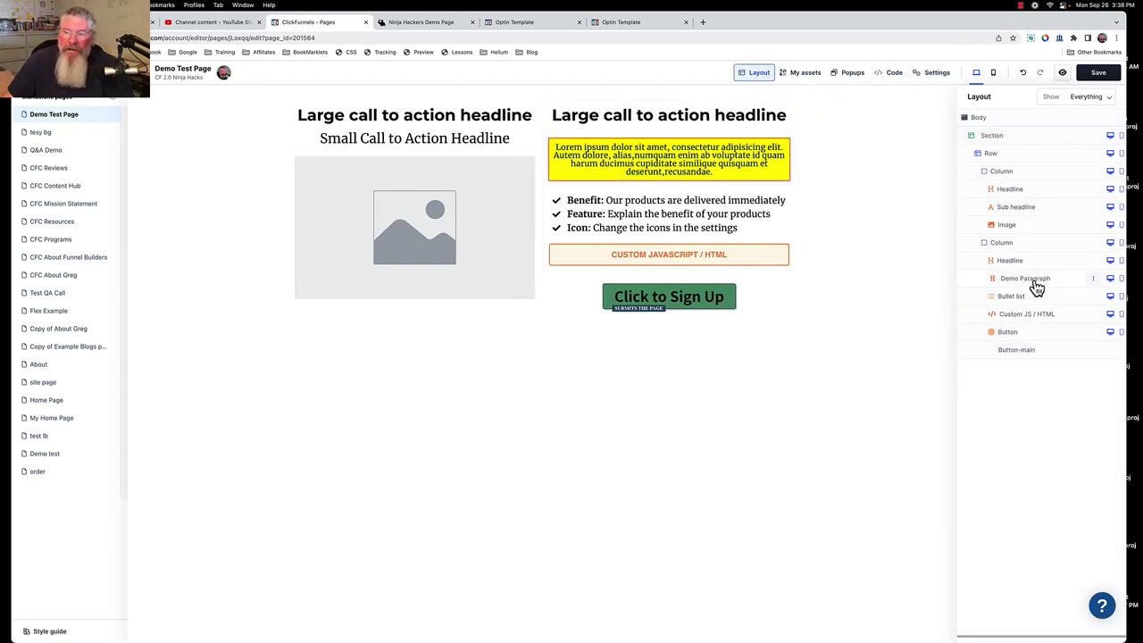
Save the page and check the paragraph wrapper's markup in the 2.0 preview for the new title.
click(1102, 73)
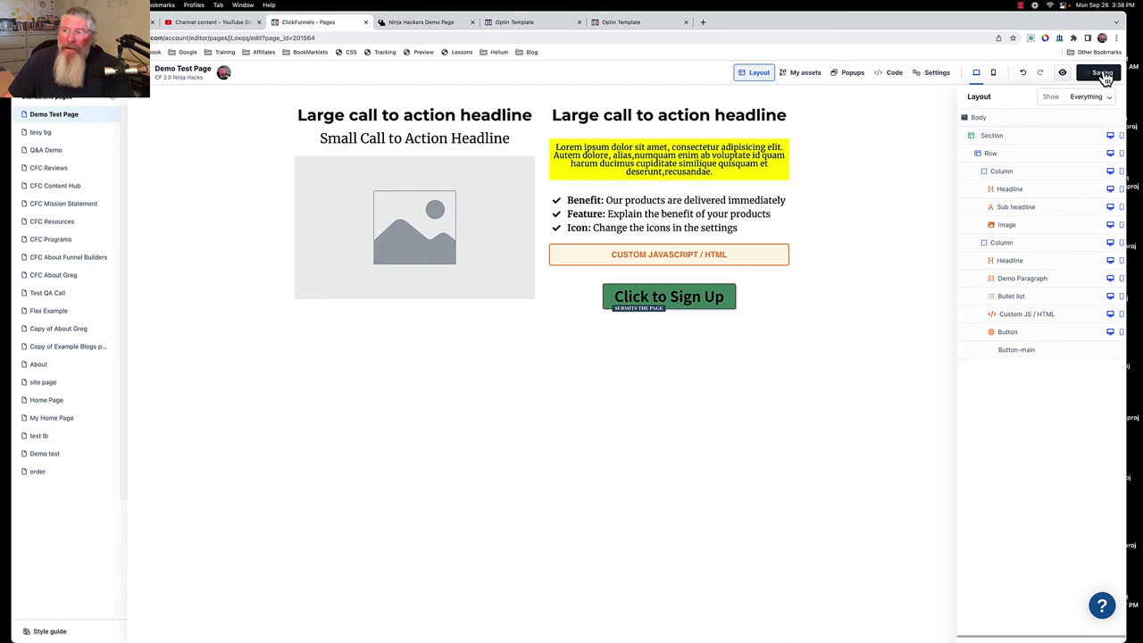
click(432, 23)
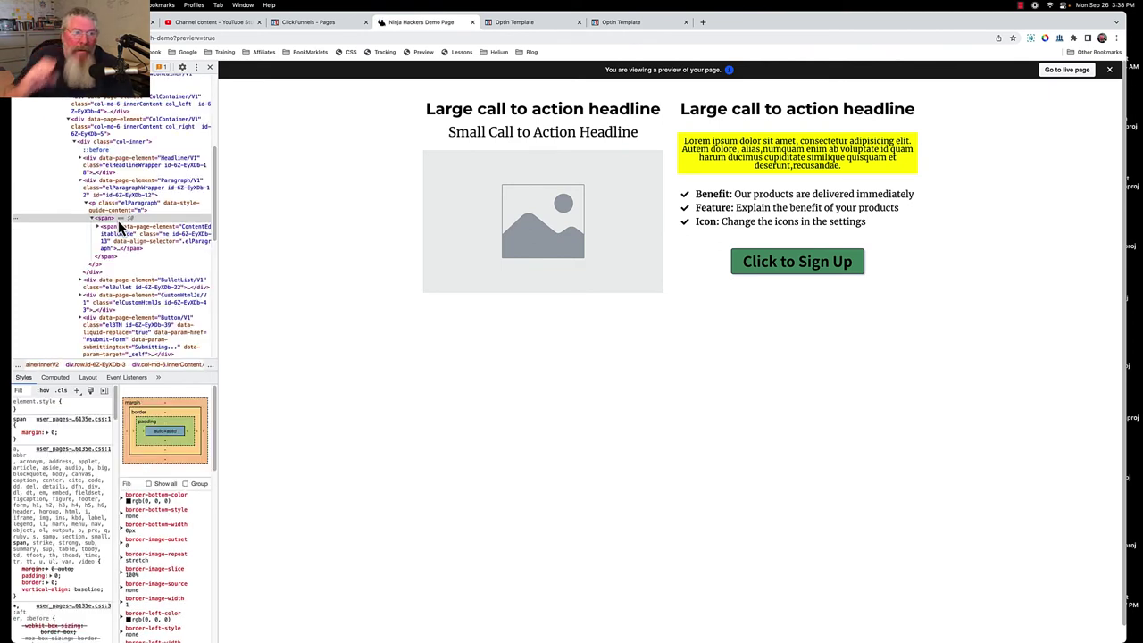
click(127, 190)
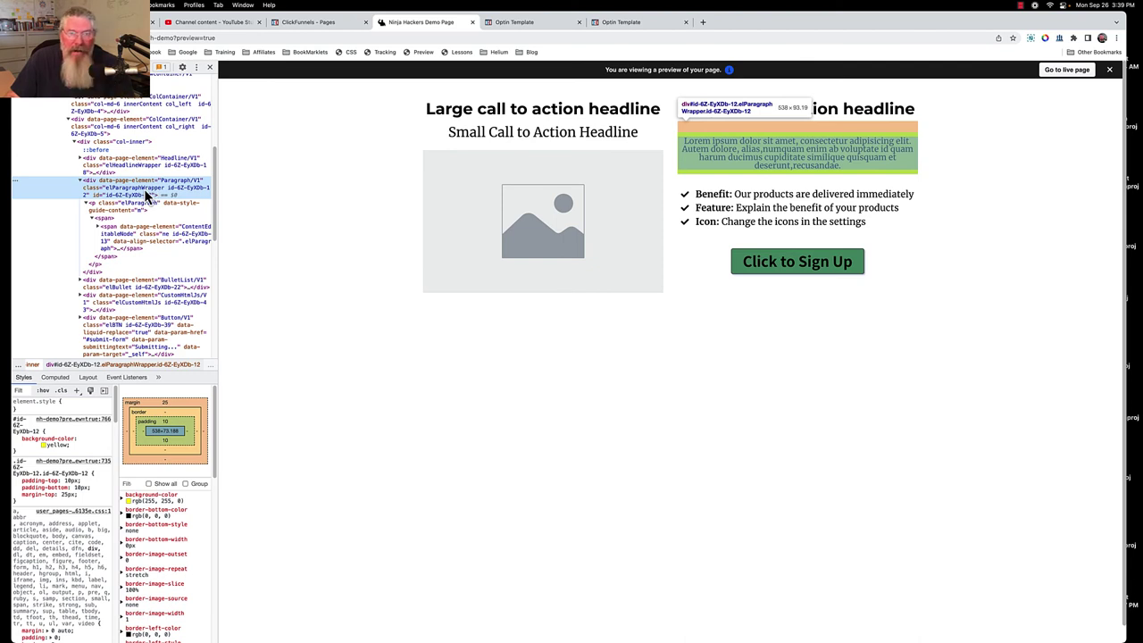
In the 2.0 editor, open the Demo Paragraph's advanced settings and start a new custom attribute.
click(294, 23)
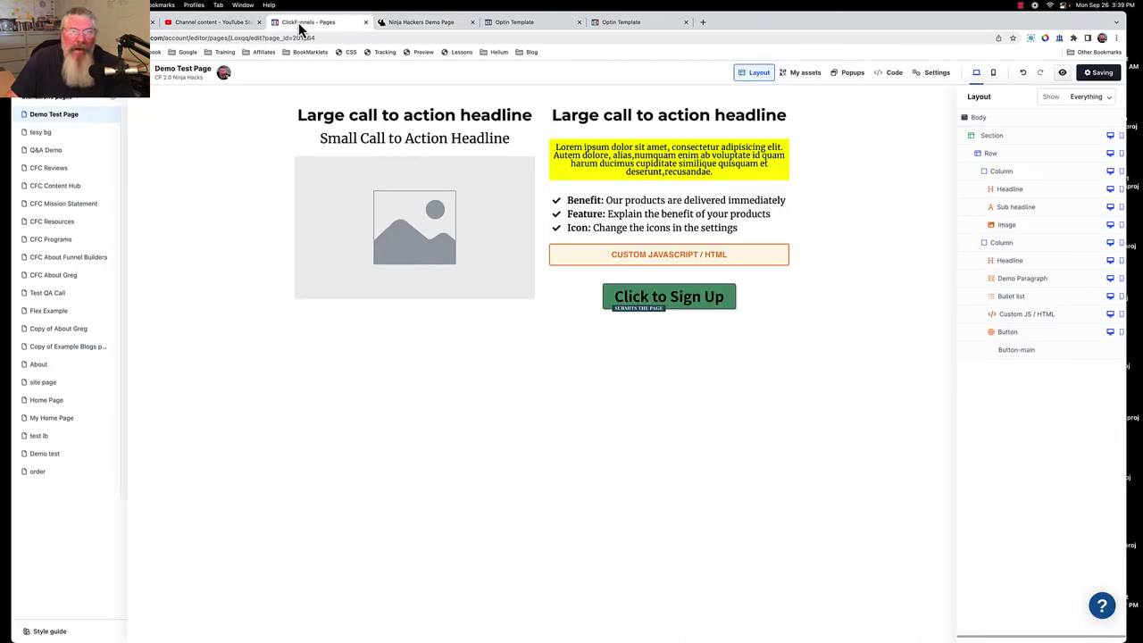
click(778, 514)
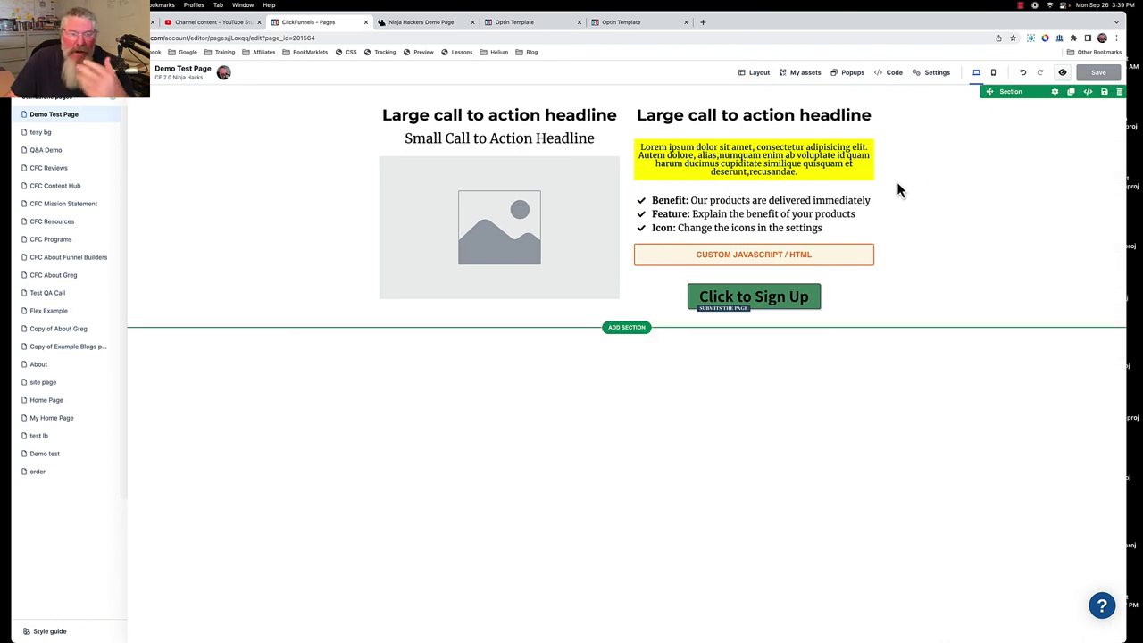
click(852, 133)
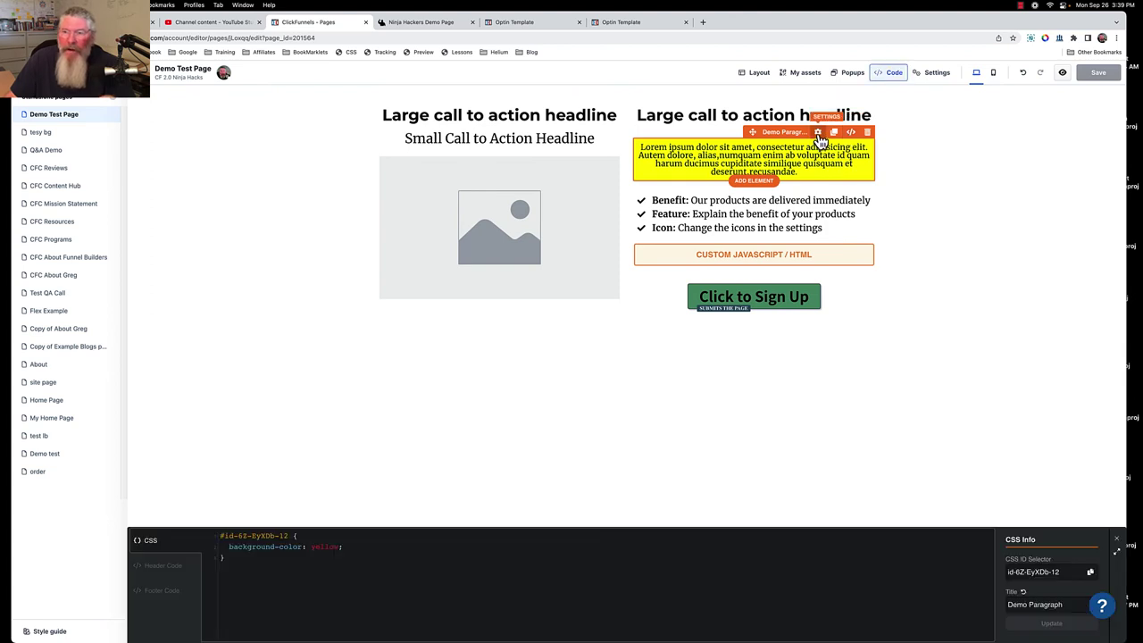
click(818, 133)
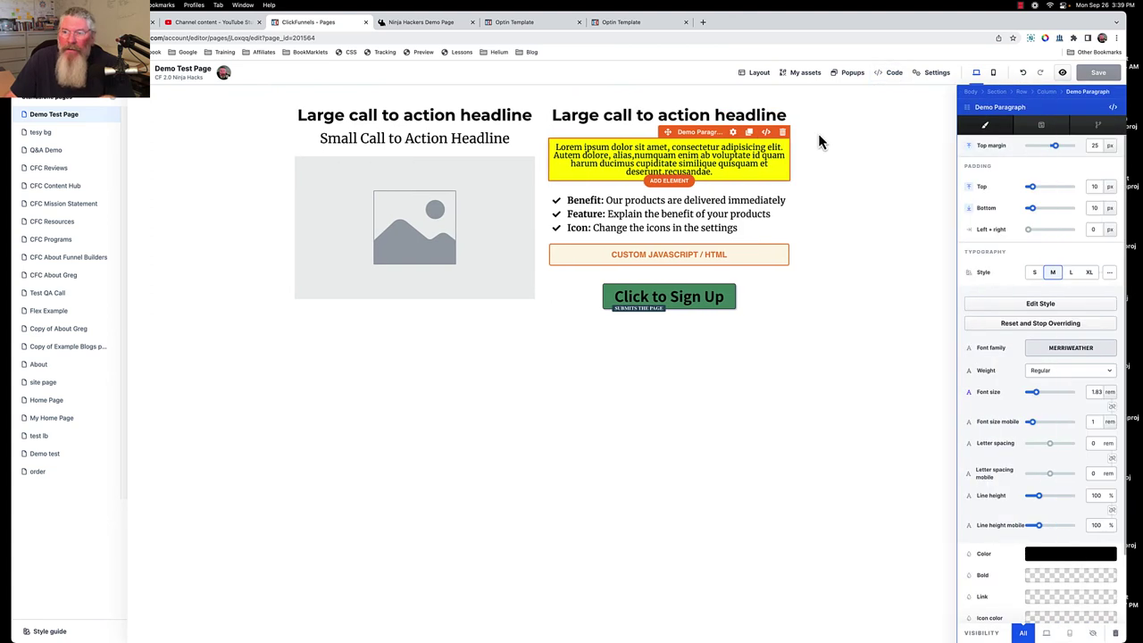
click(1044, 128)
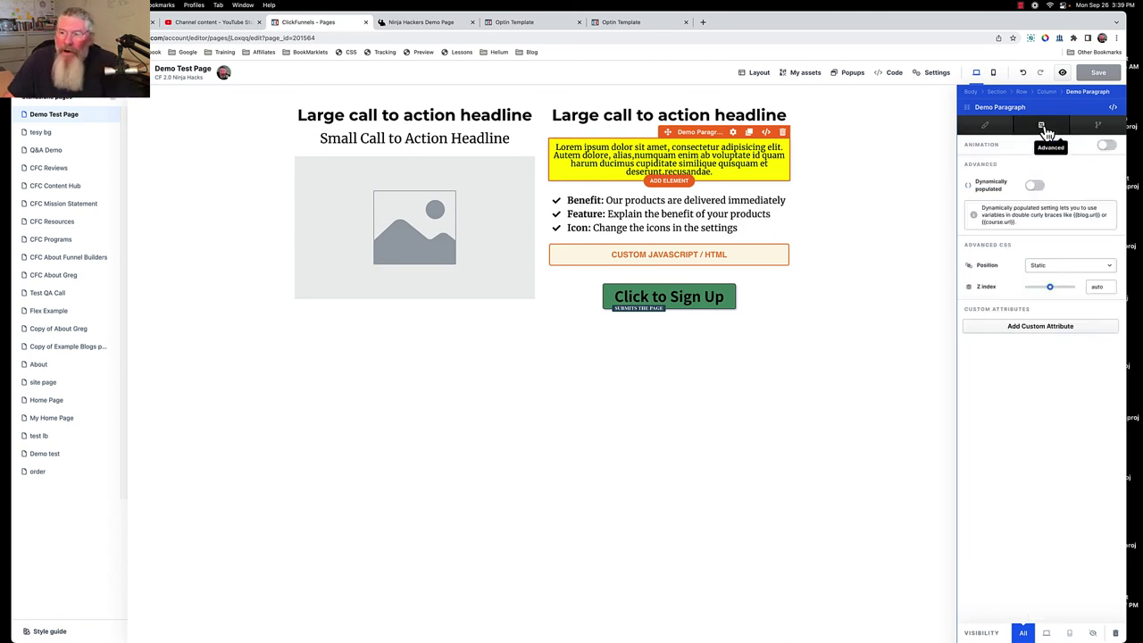
click(1040, 329)
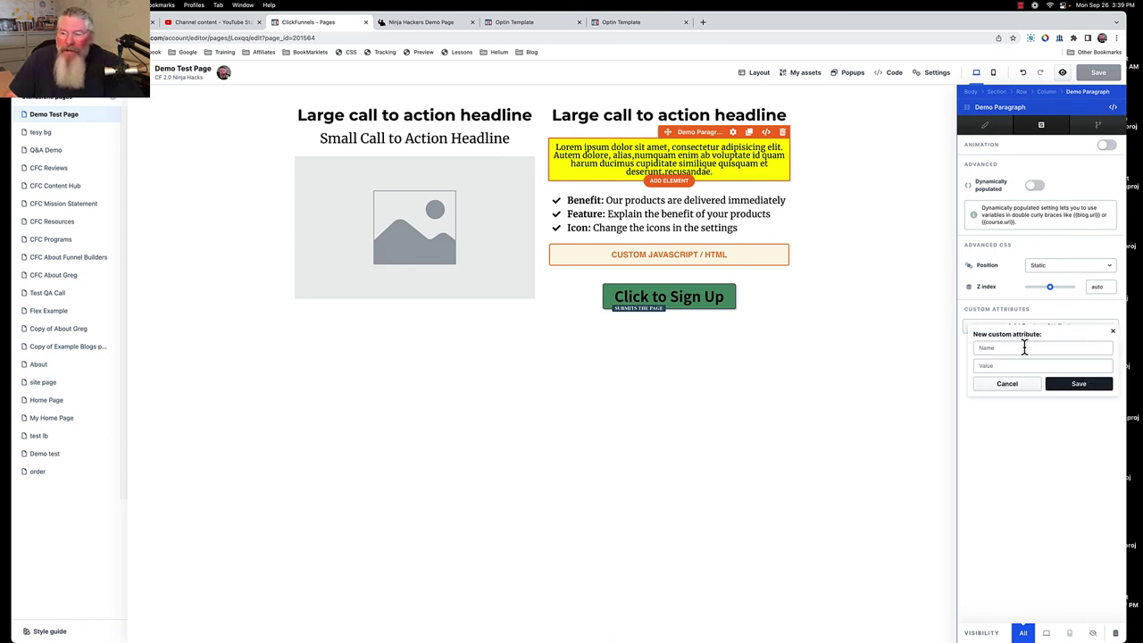
click(1026, 348)
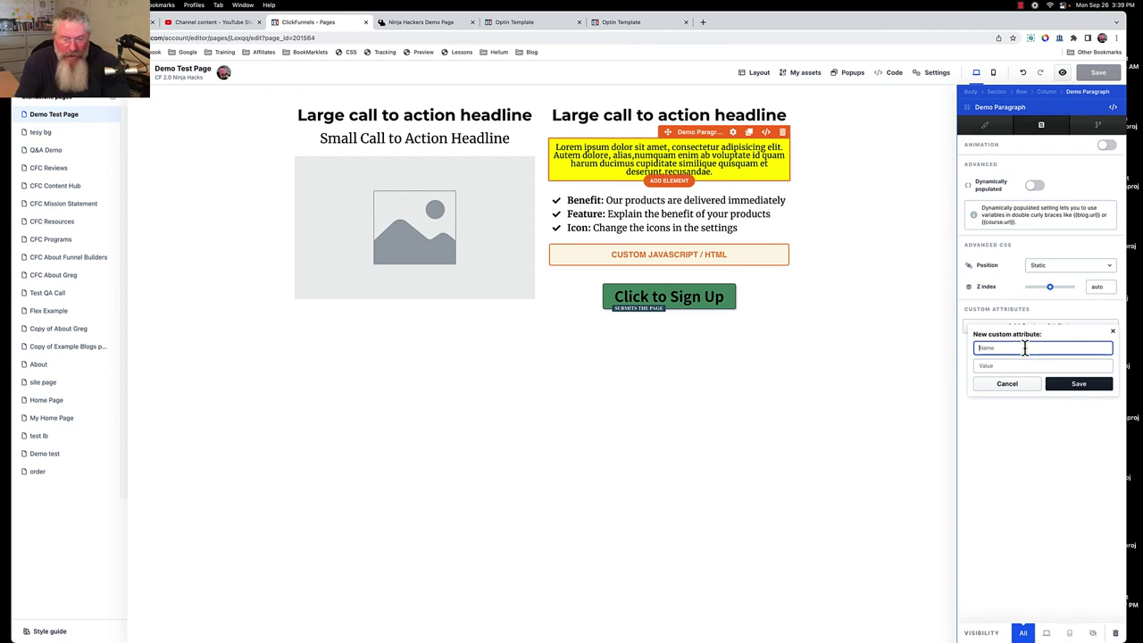
Try style, class and id as names for the custom attribute.
text(style)
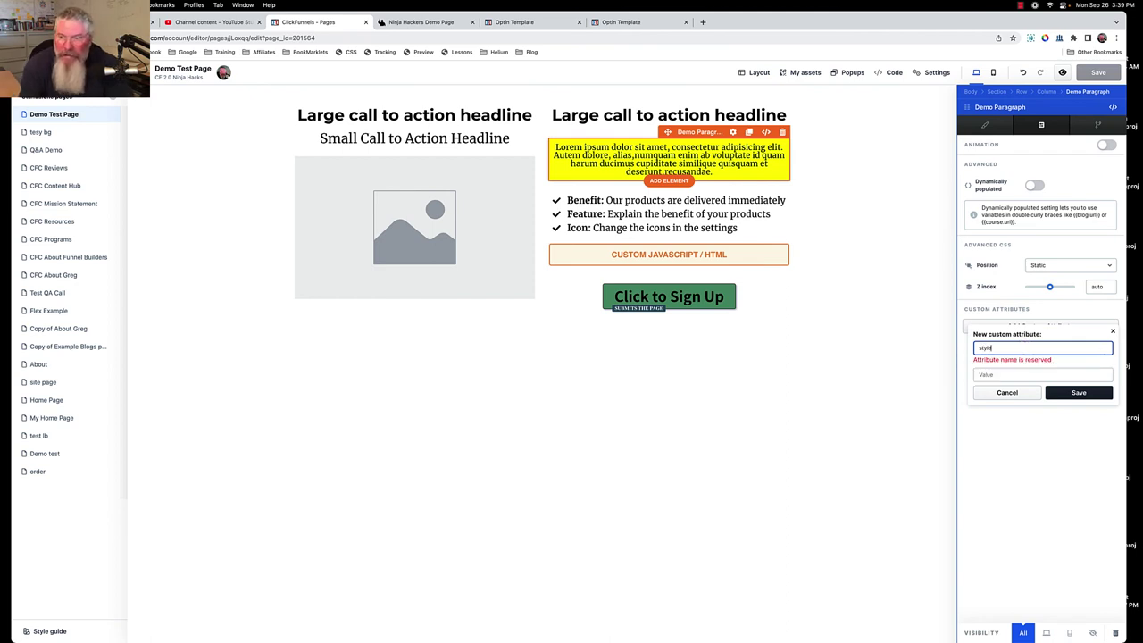
key(BackSpace)
key(BackSpace)
key(BackSpace)
key(BackSpace)
key(BackSpace)
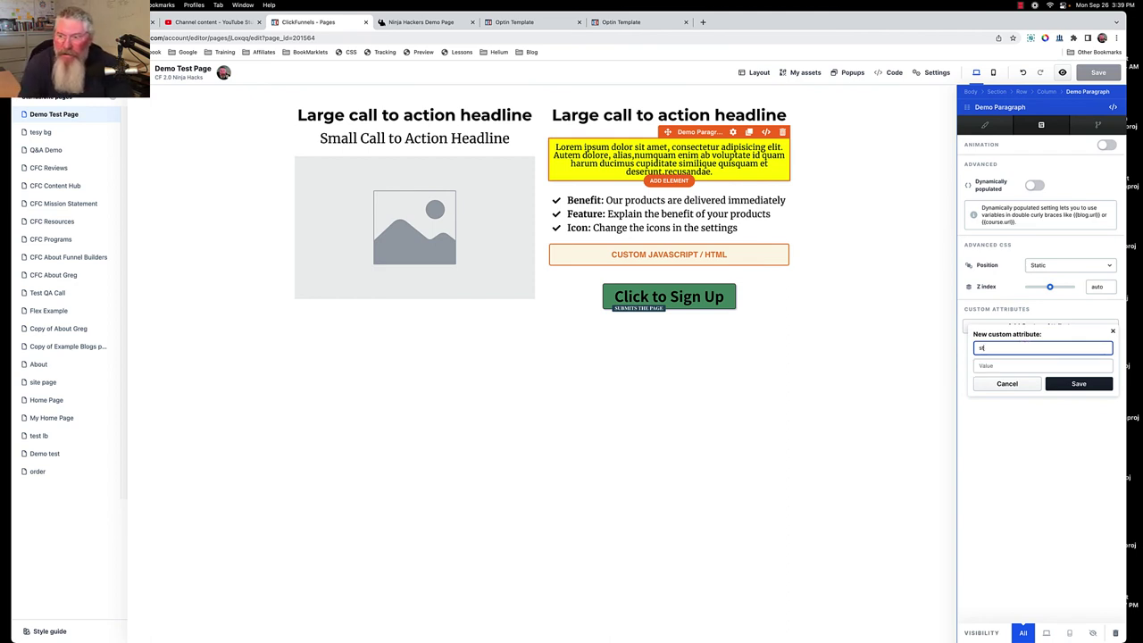
text(dlass)
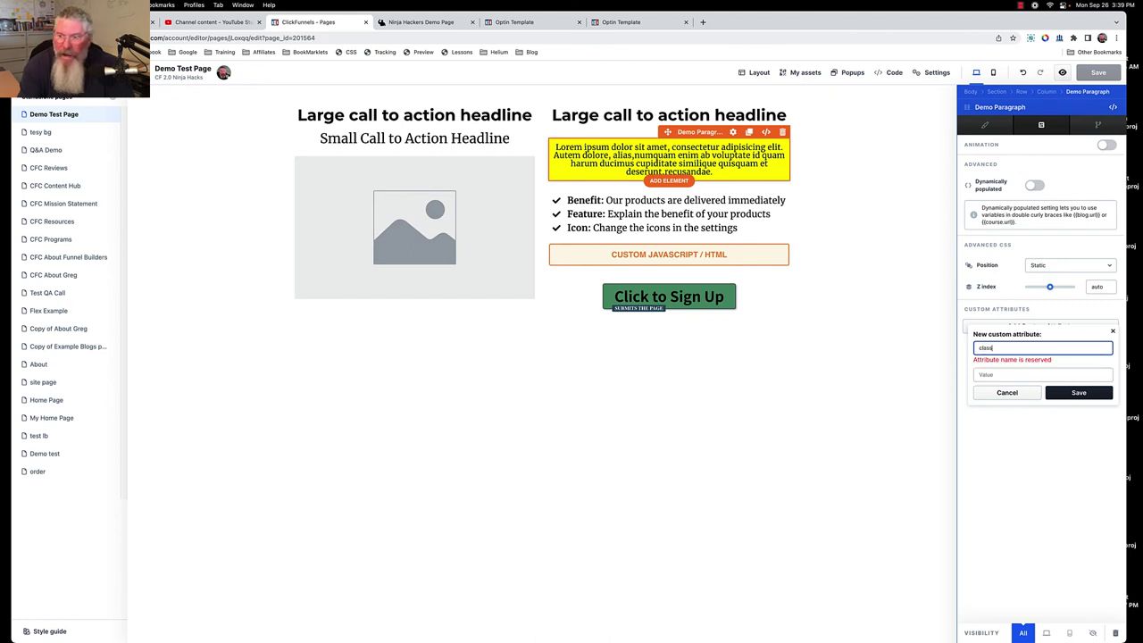
key(BackSpace)
key(BackSpace)
text(lass)
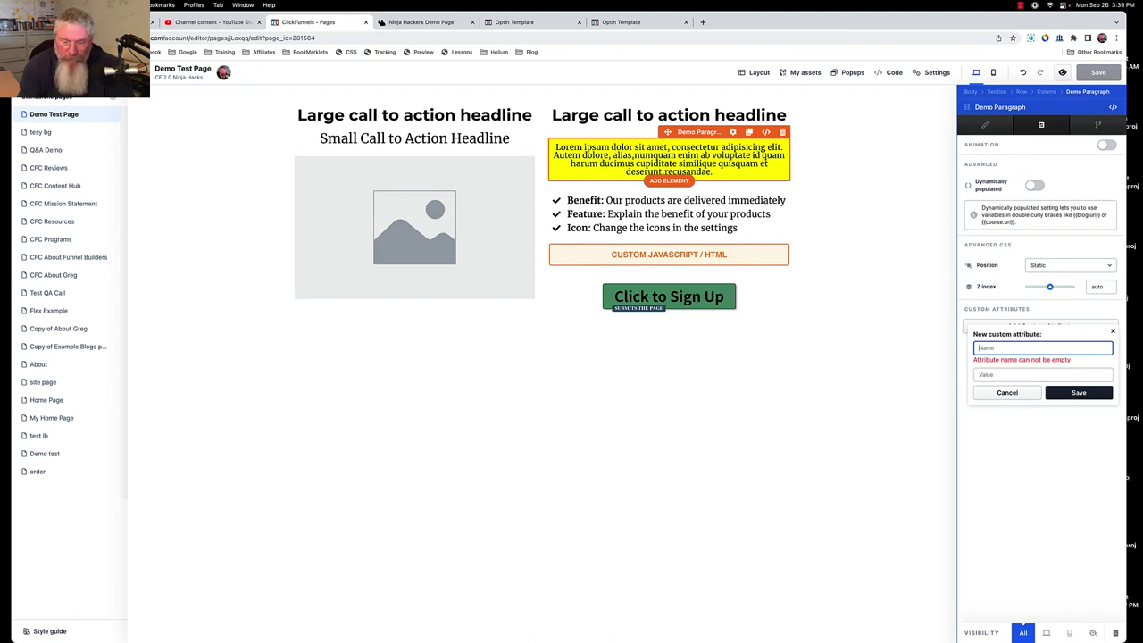
key(BackSpace)
key(BackSpace)
key(BackSpace)
key(BackSpace)
key(BackSpace)
text(id)
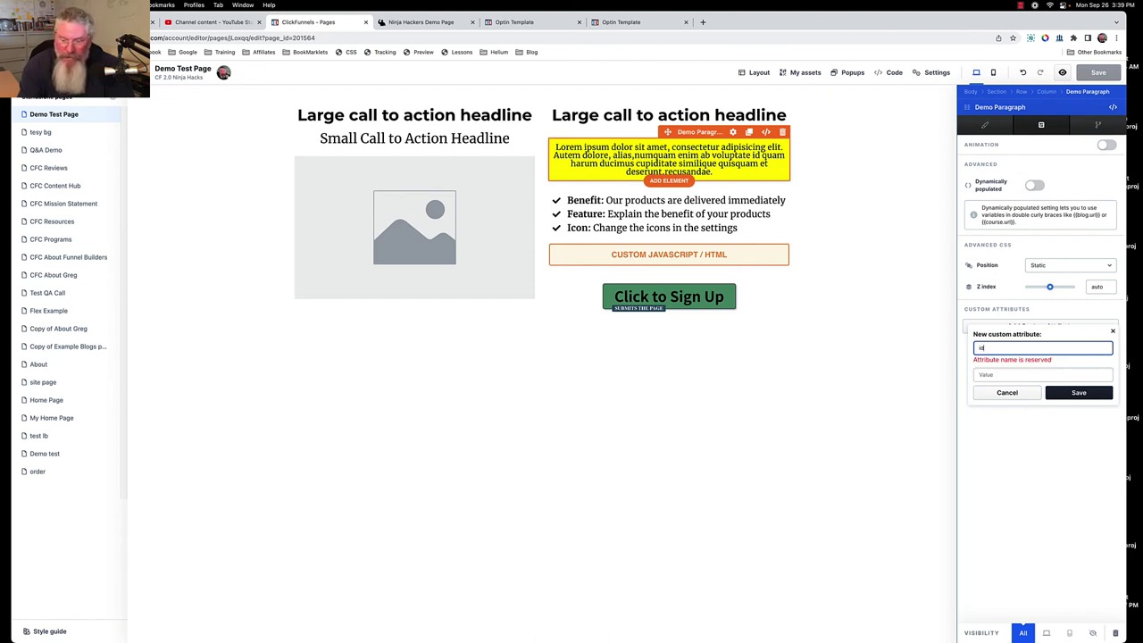
key(BackSpace)
key(BackSpace)
Name the custom attribute data-title, give it the value demoParagraph, and save it on the paragraph.
text(da)
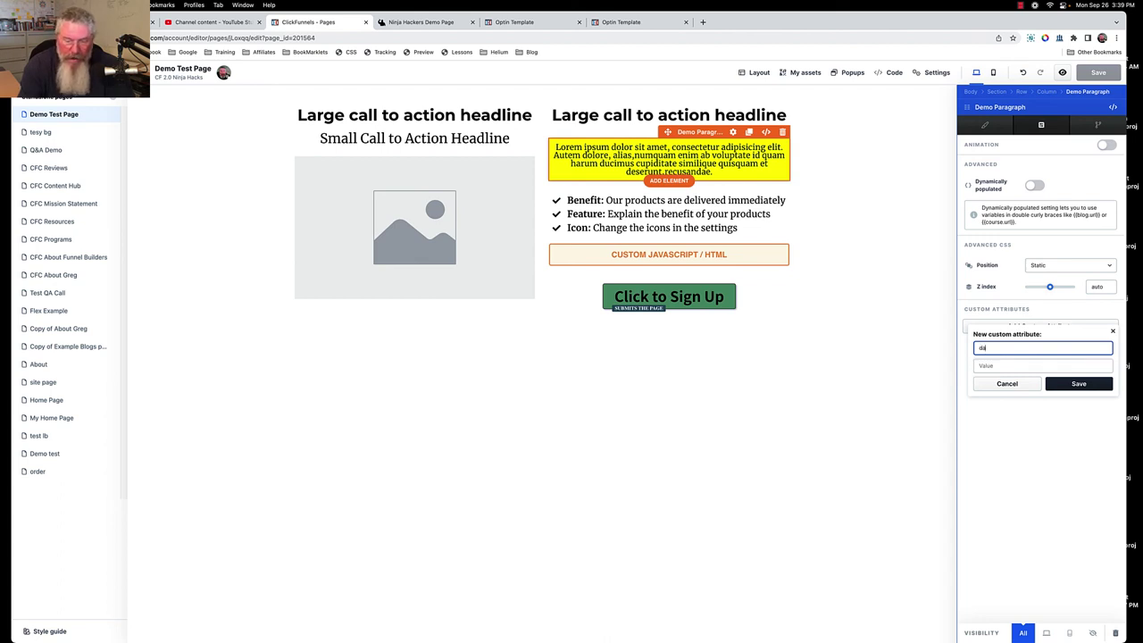
text(ta-title)
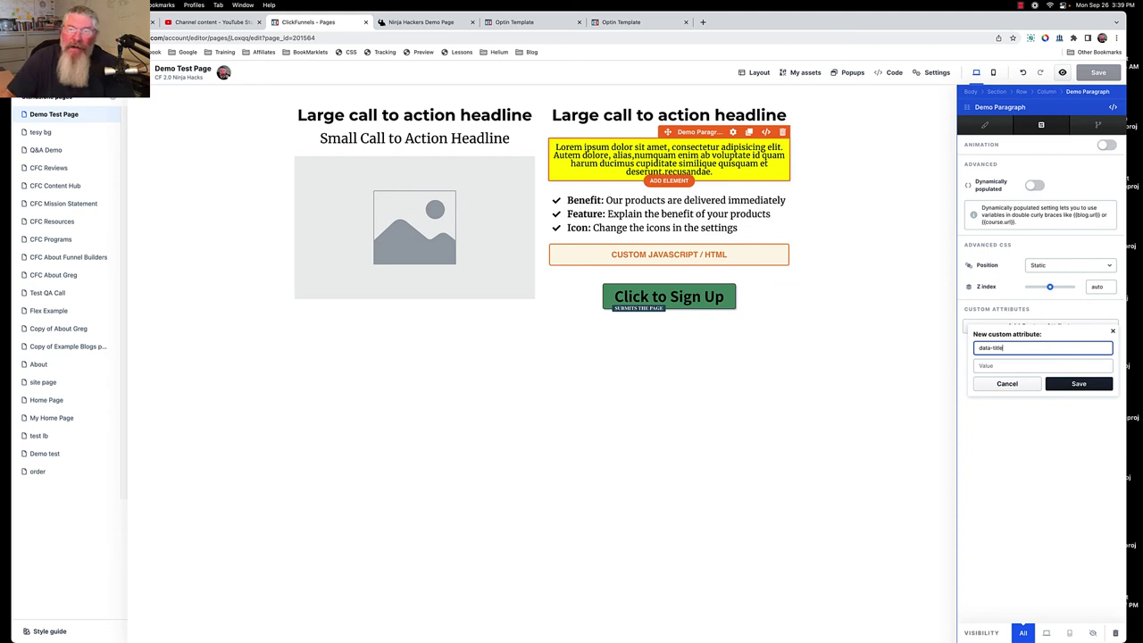
click(1018, 364)
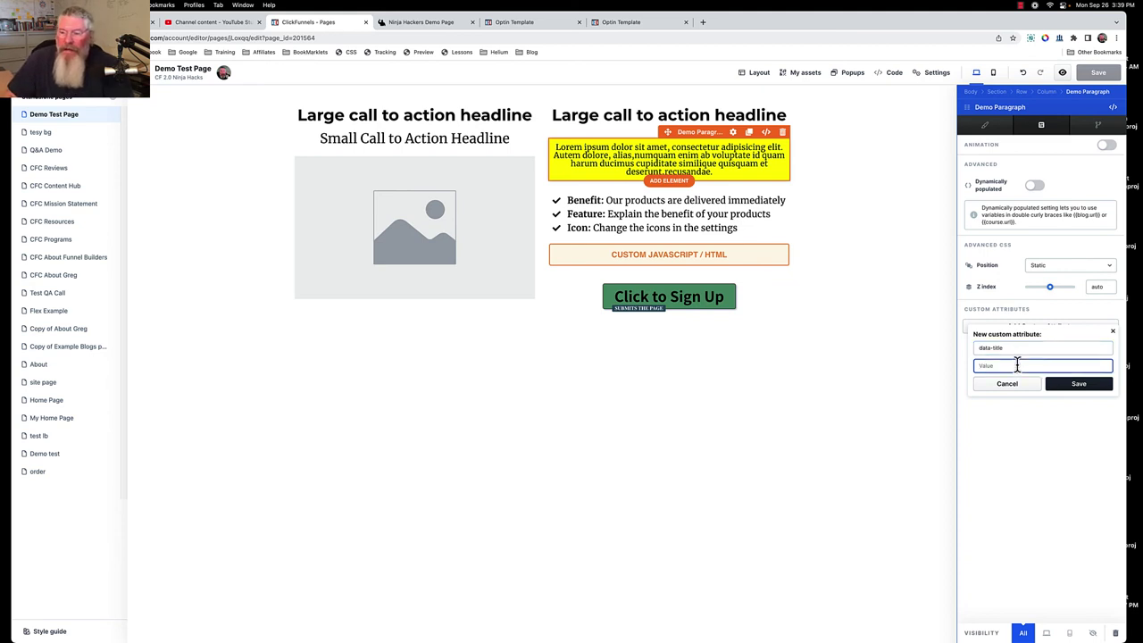
text(demo)
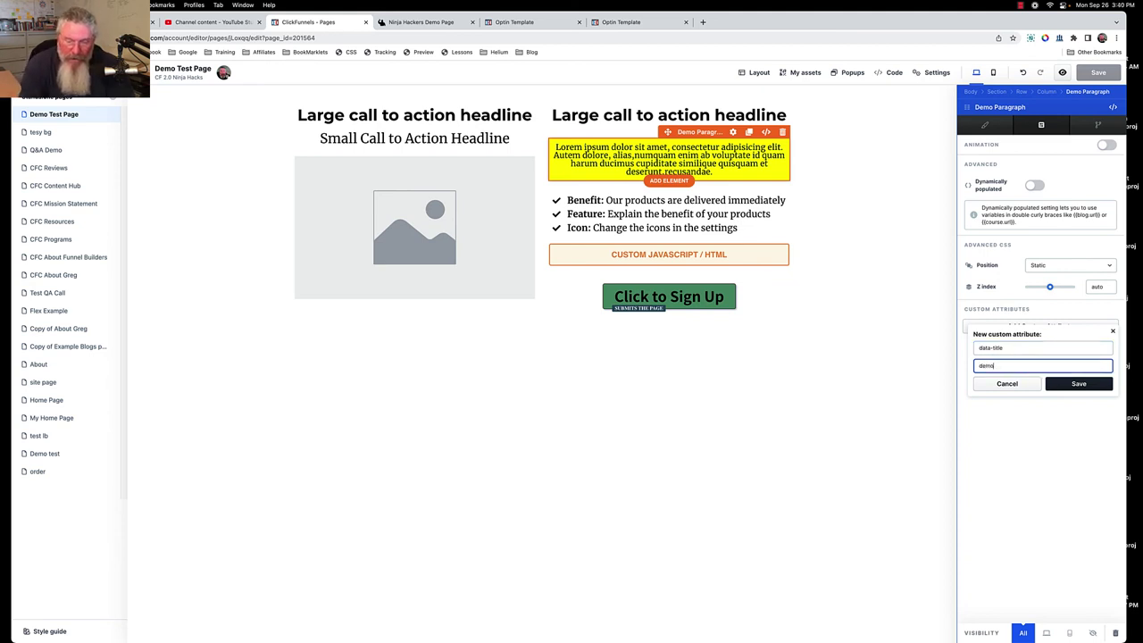
text(Para)
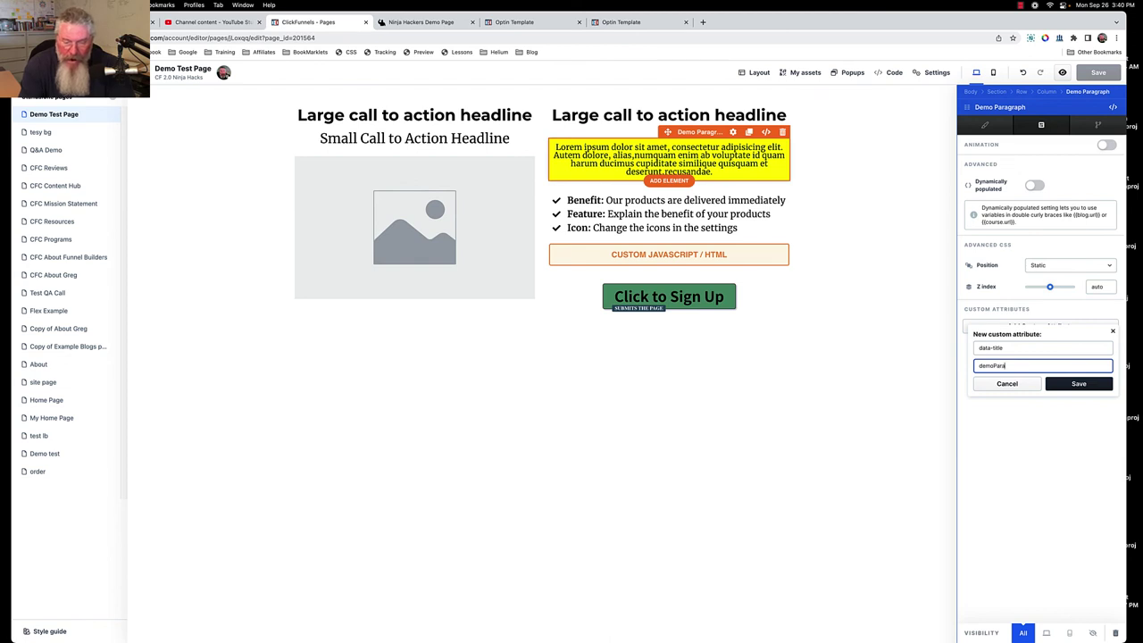
text(grap)
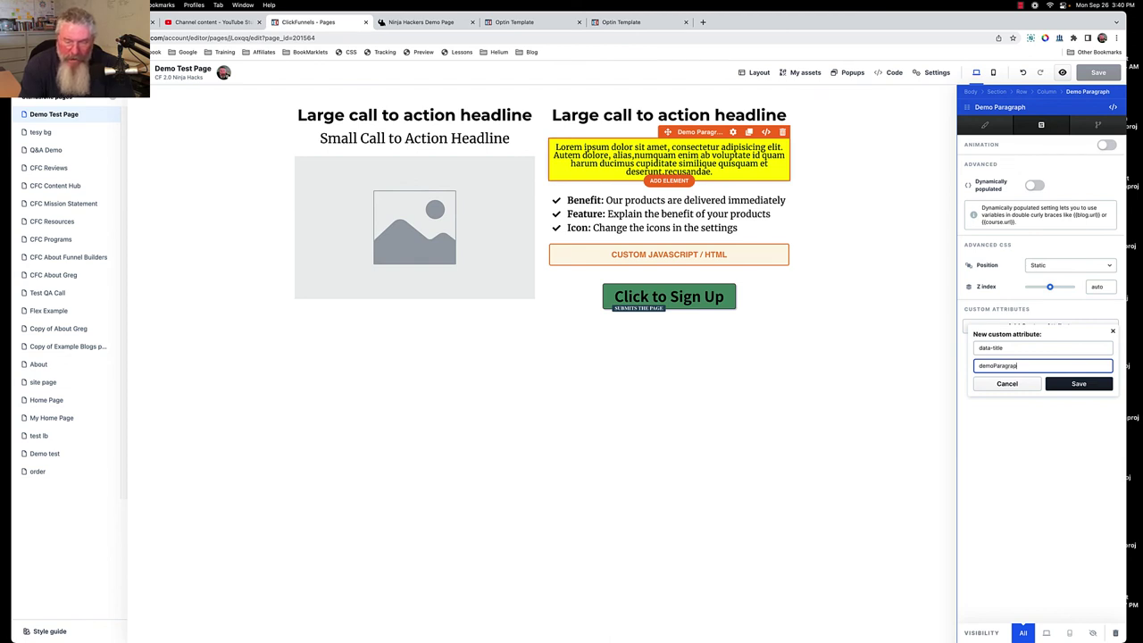
text(h)
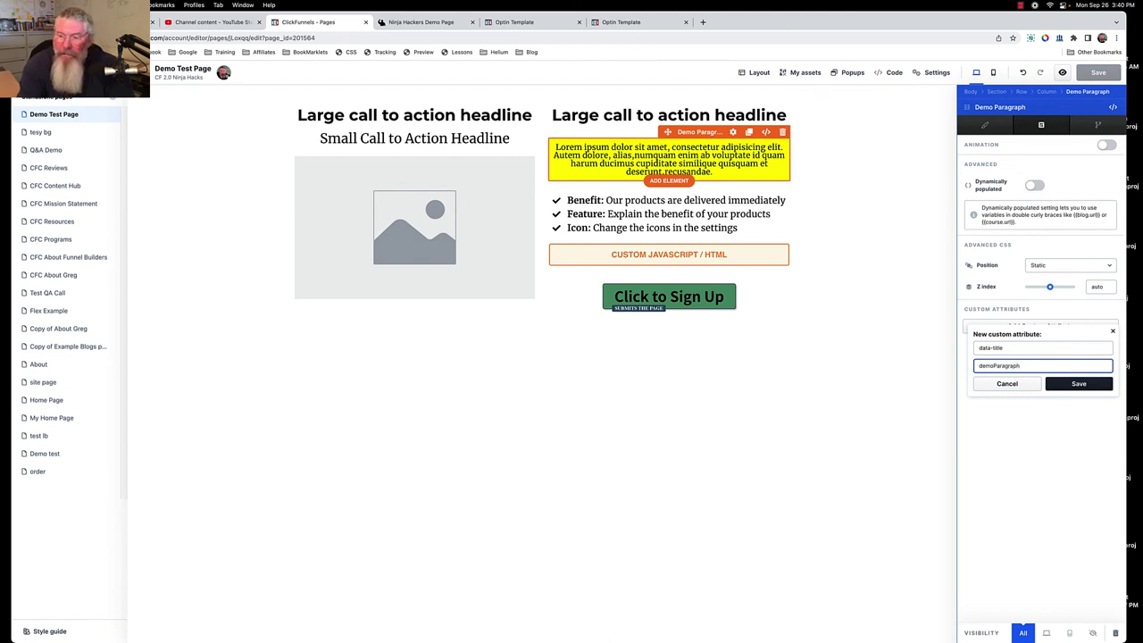
click(1088, 388)
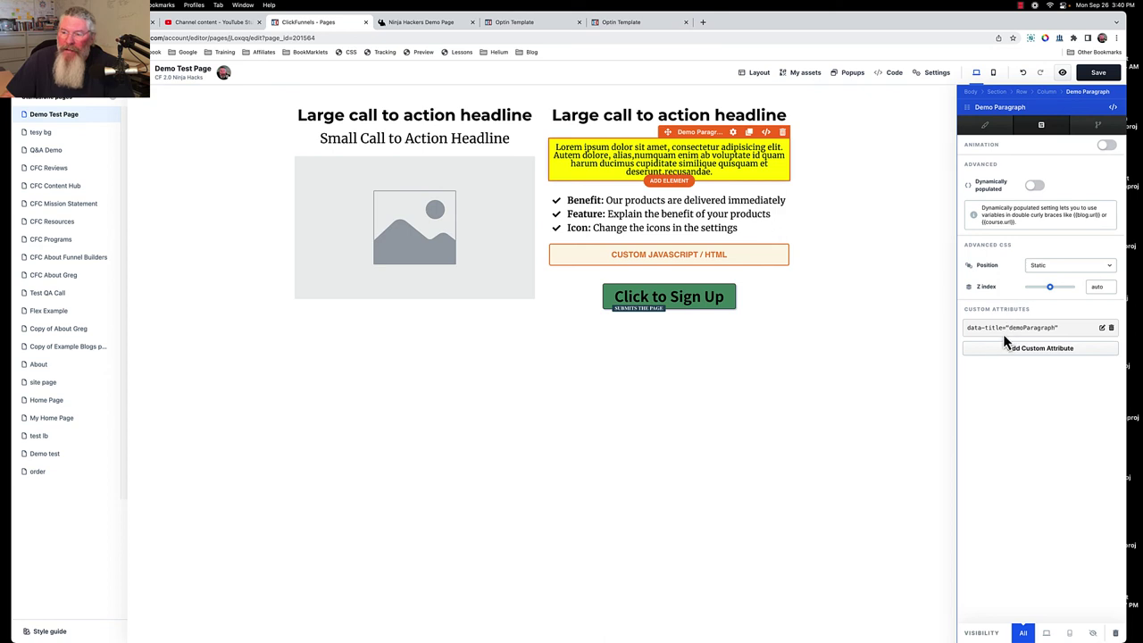
click(1103, 330)
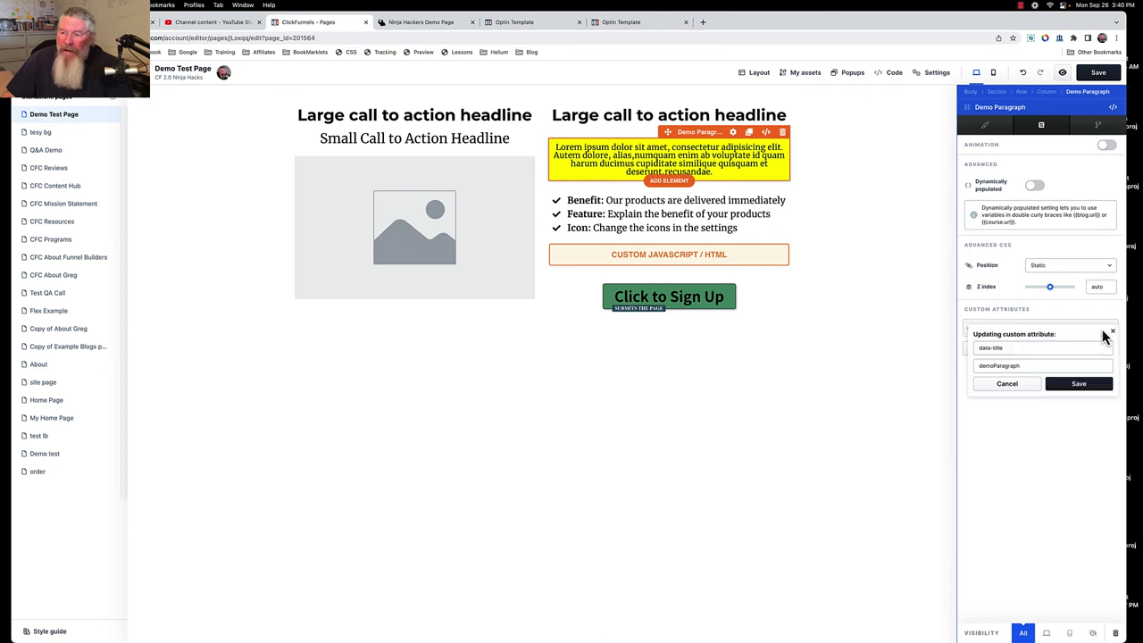
click(1113, 332)
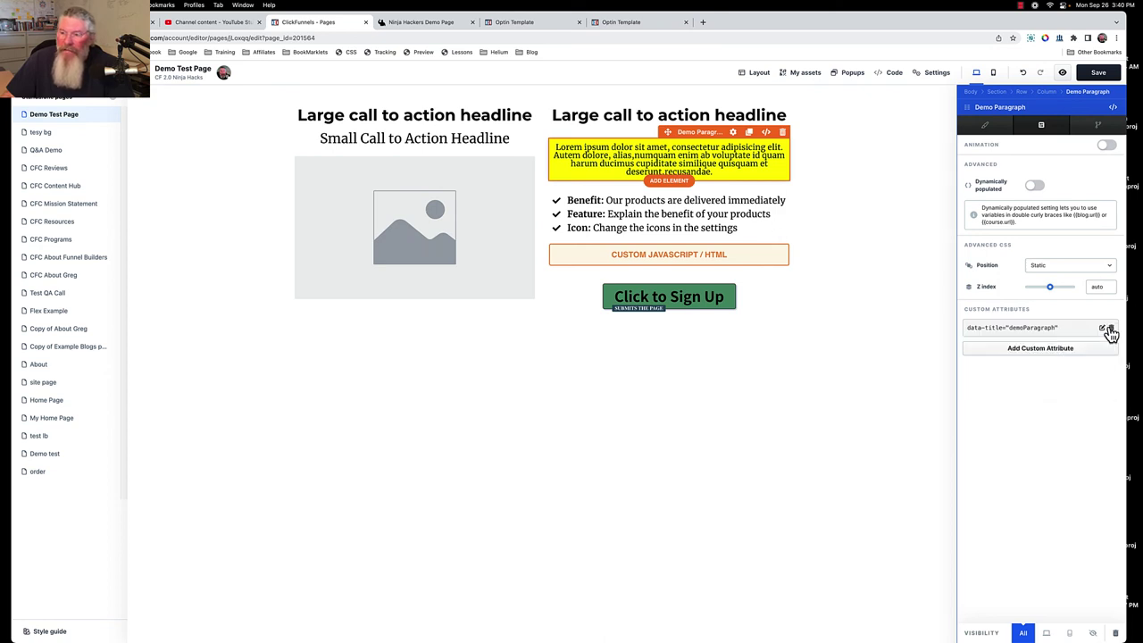
Save the page and reload the 2.0 preview to check the paragraph wrapper for the data-title attribute.
click(1098, 73)
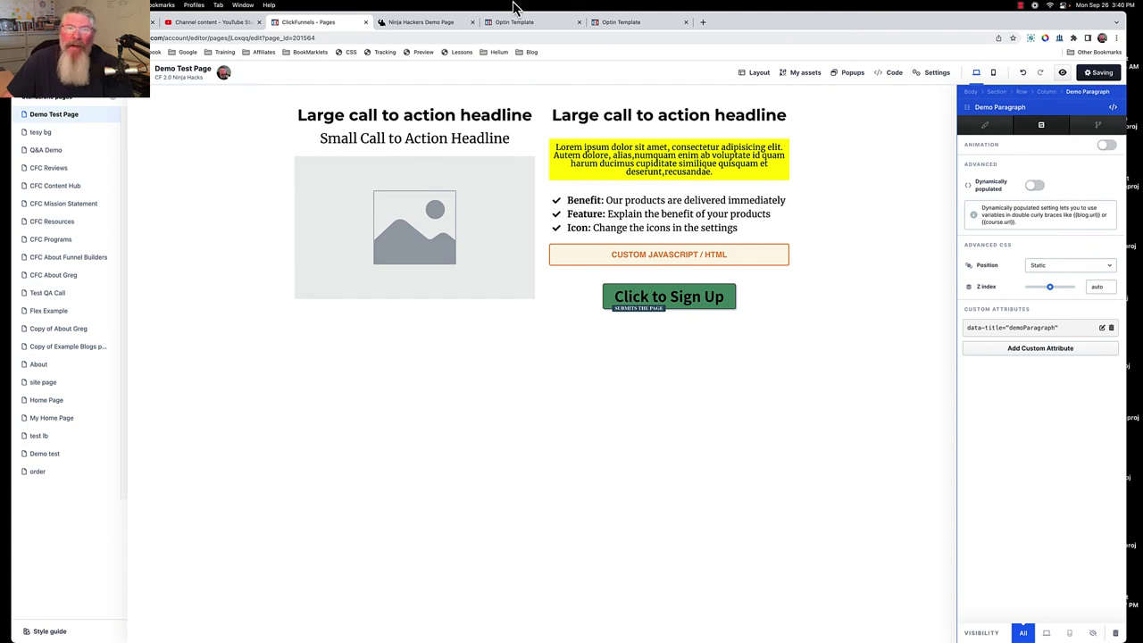
click(438, 23)
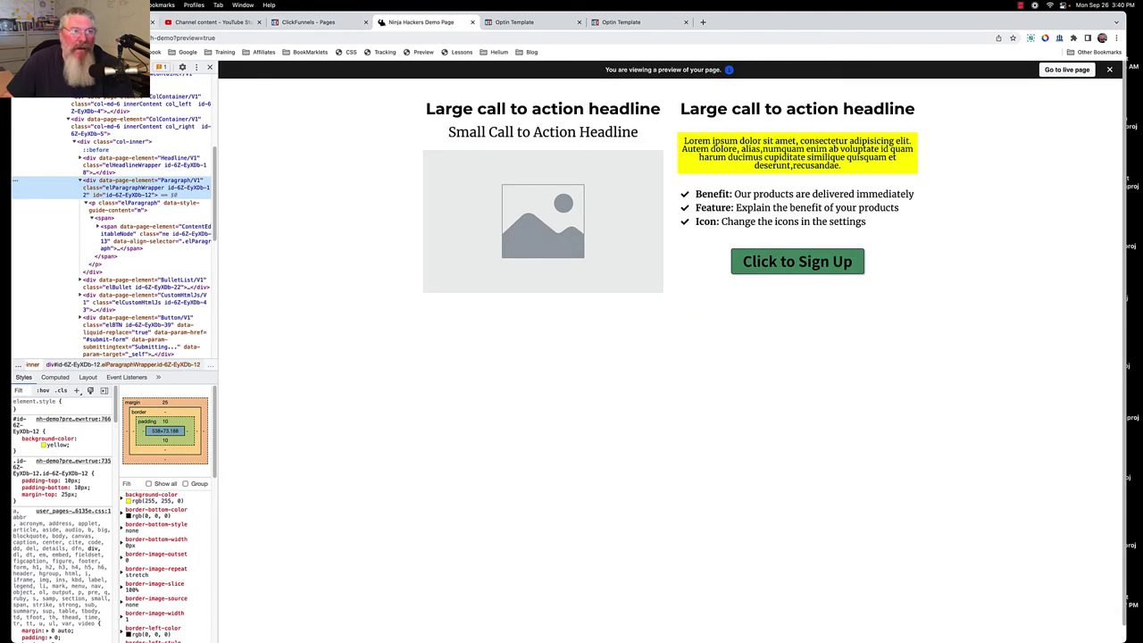
key(super+r)
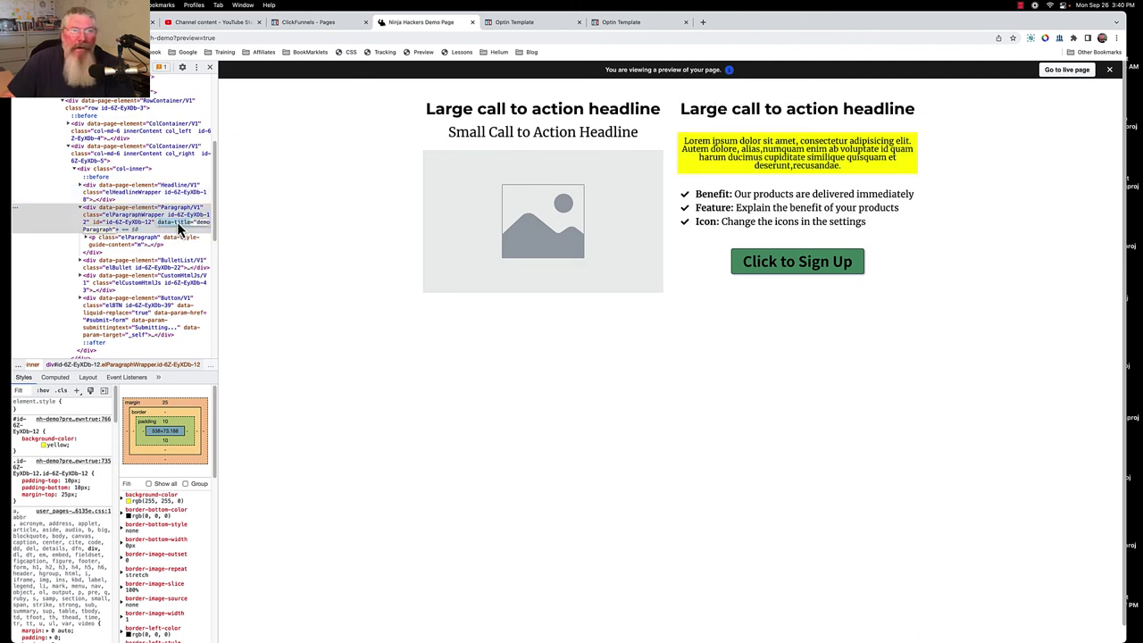
Back in the 2.0 editor, open the form for another custom attribute on the paragraph.
click(317, 27)
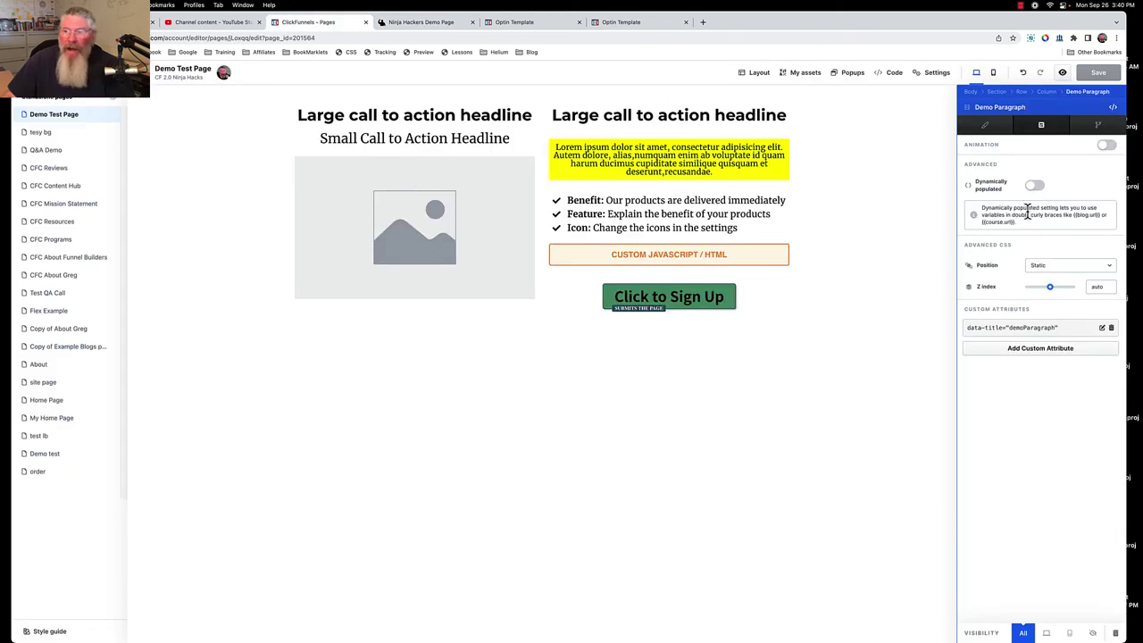
click(1038, 352)
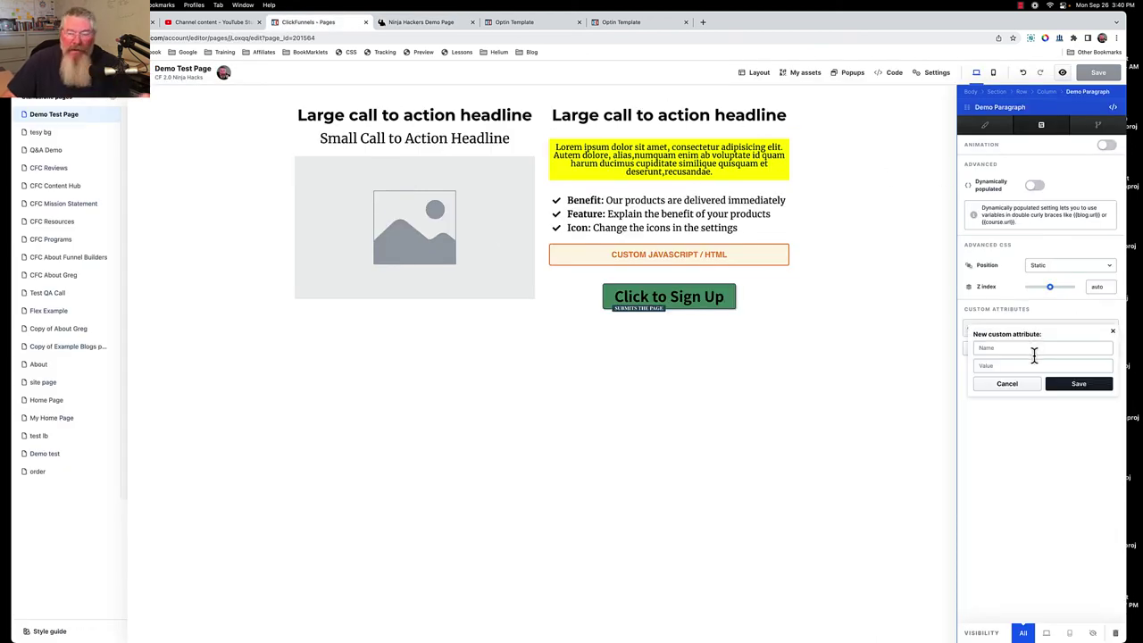
click(1030, 348)
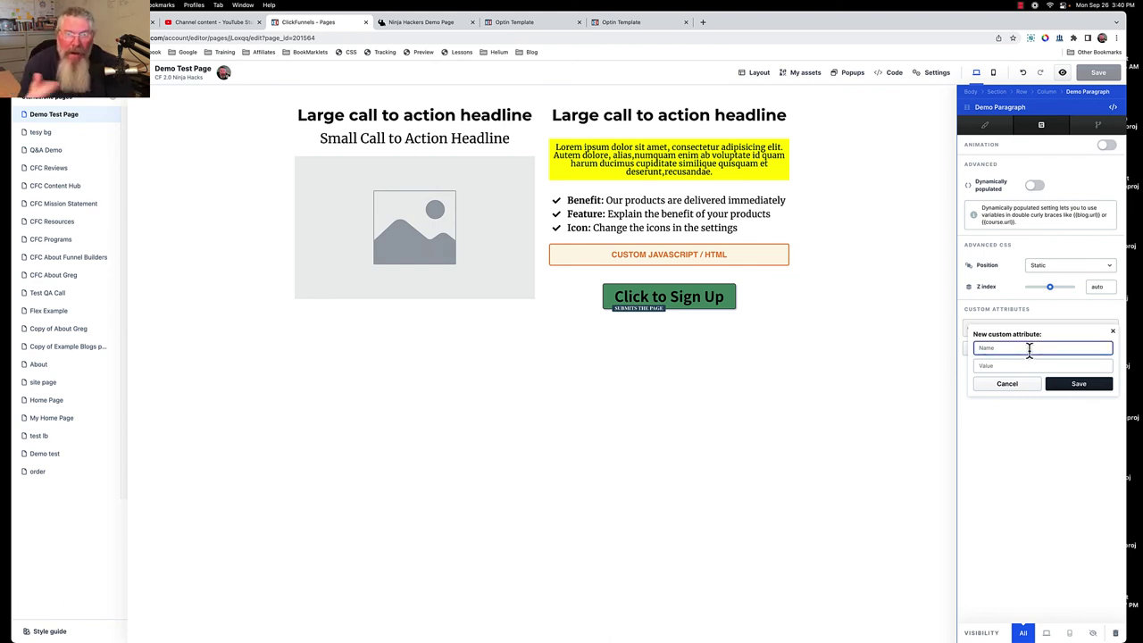
In the 2.0 preview, expand the paragraph's p element and compare its attributes with those of its wrapper div.
click(413, 22)
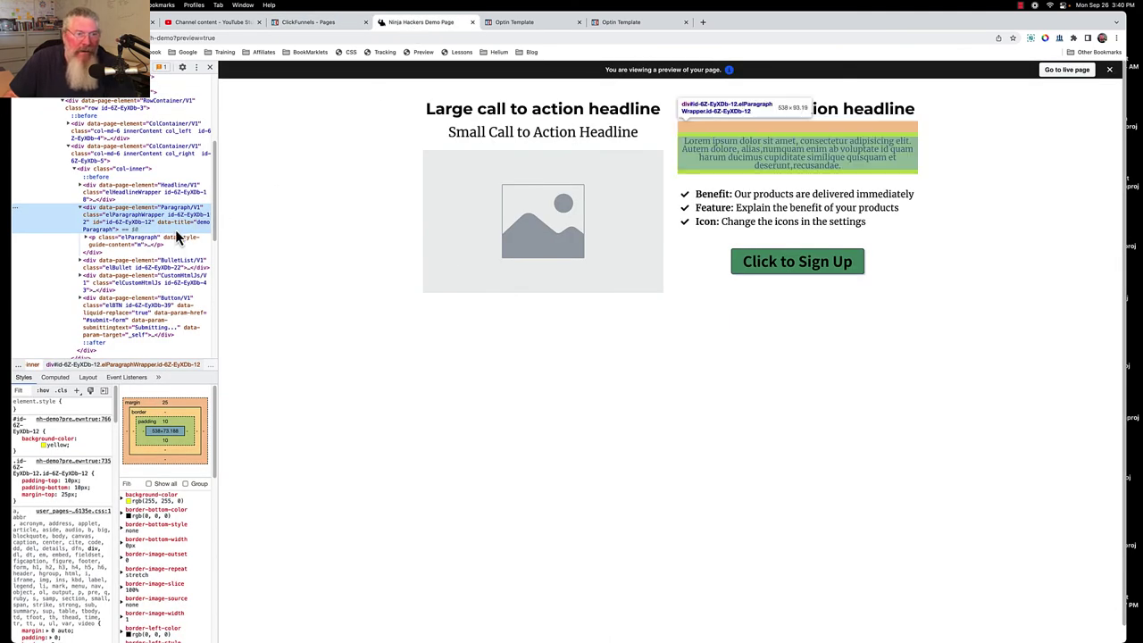
click(86, 236)
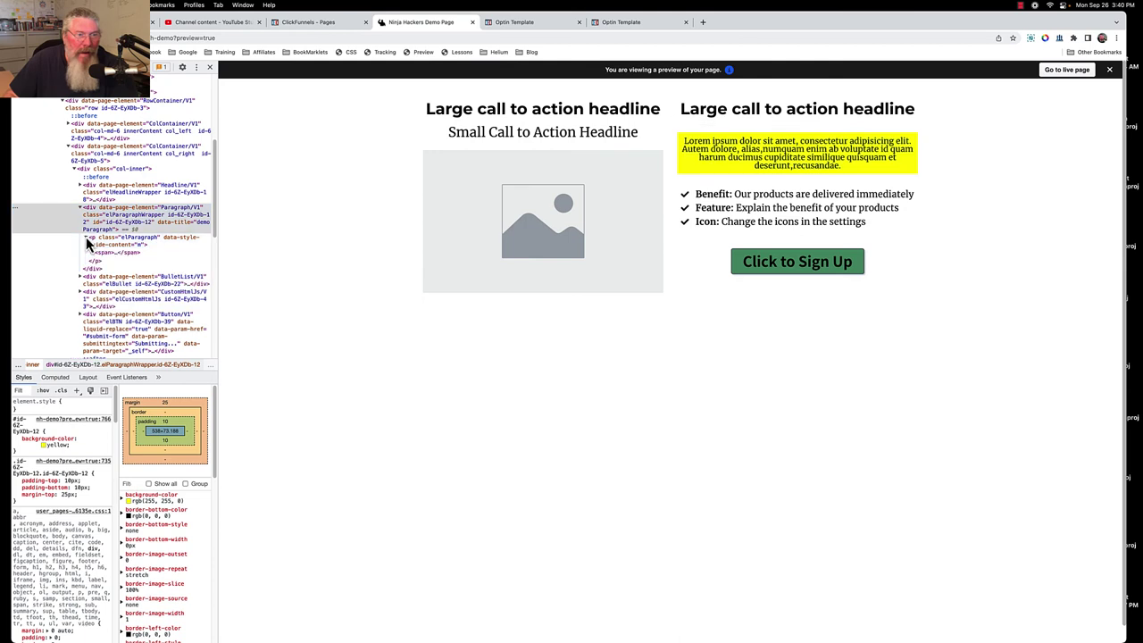
click(170, 237)
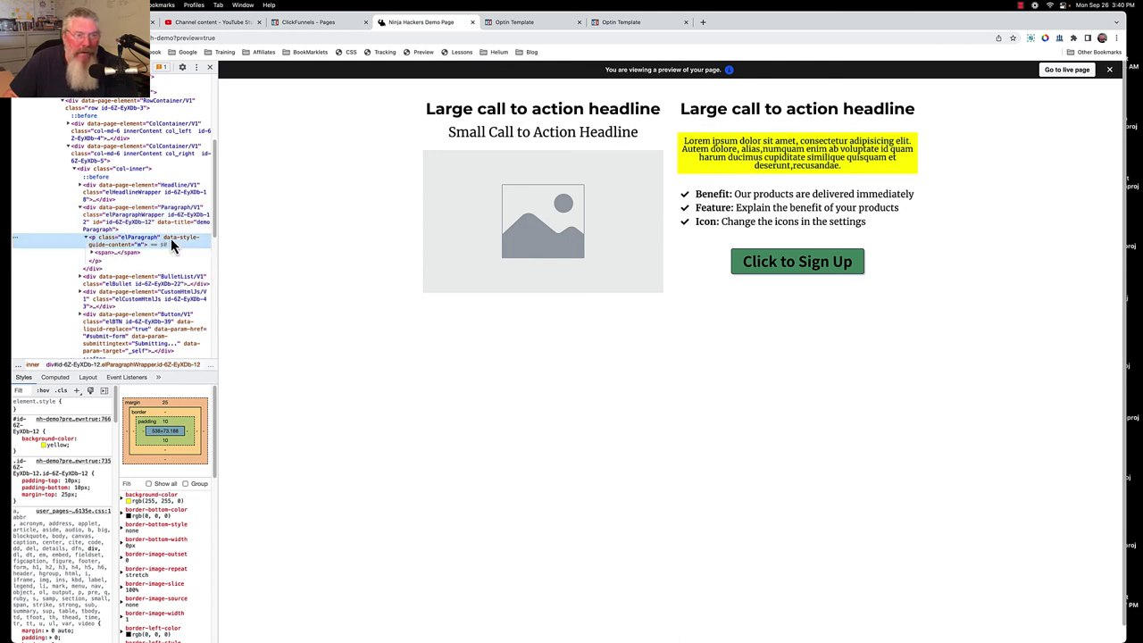
click(121, 208)
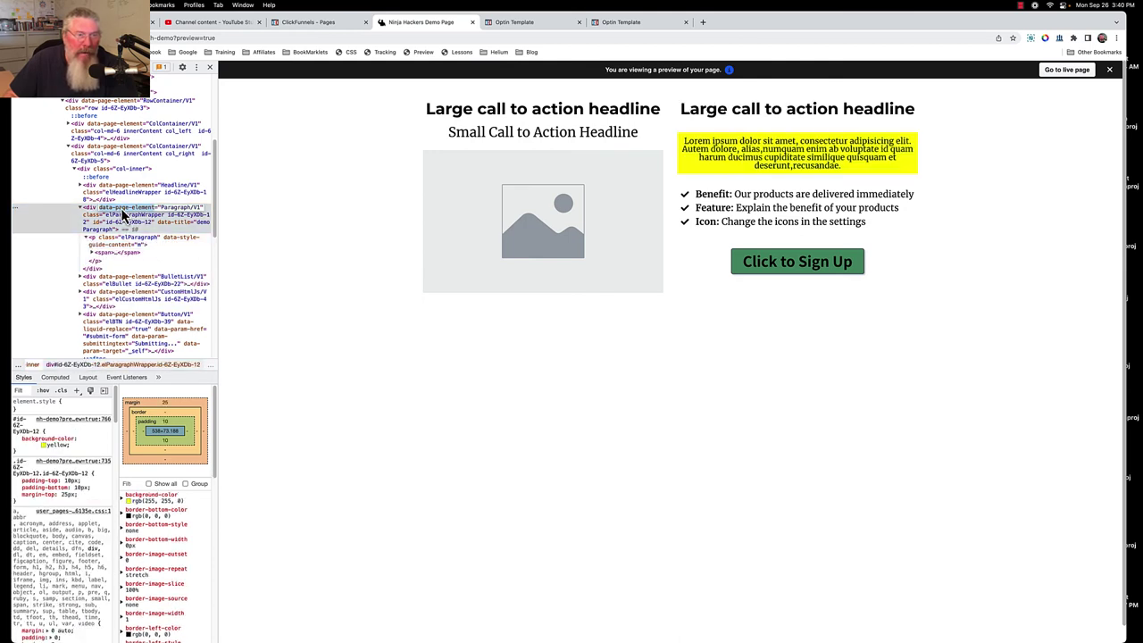
Expand the nested spans inside the paragraph's p element and examine the inner span's attributes.
click(91, 251)
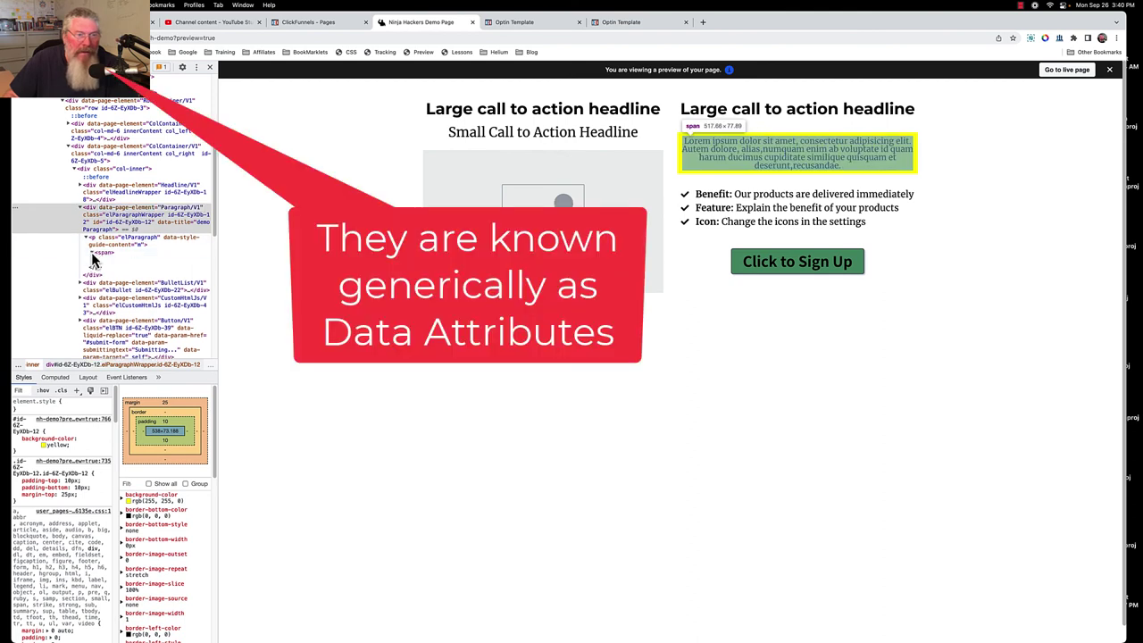
click(126, 268)
key(Right)
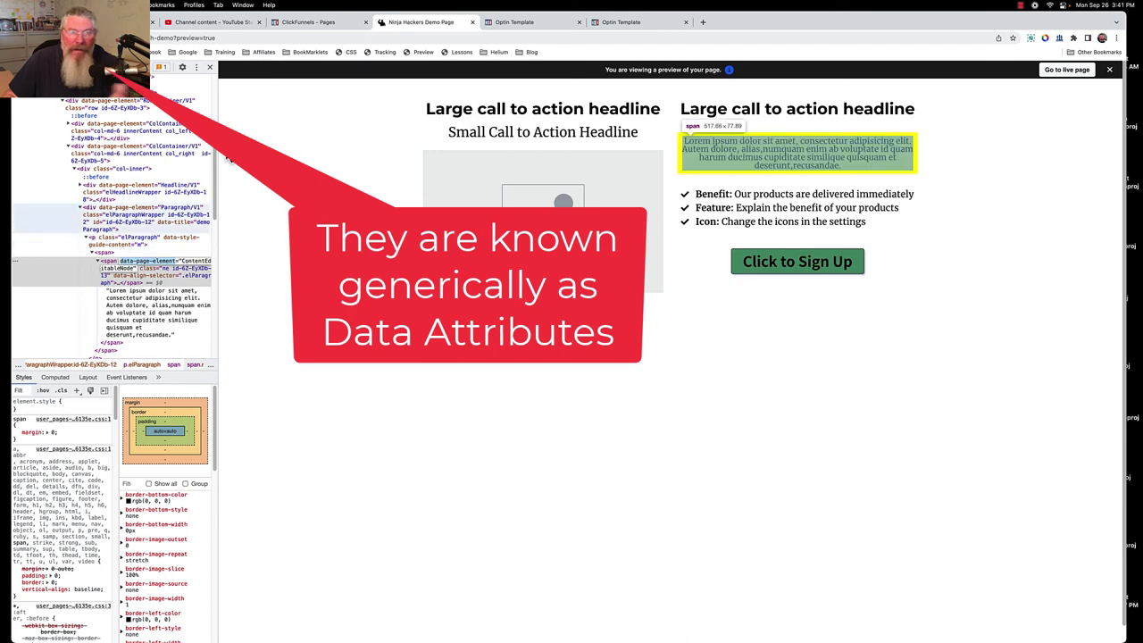
In the 2.0 editor, draft a custom attribute data-clicked with the value true for the paragraph and cancel it without saving.
click(308, 21)
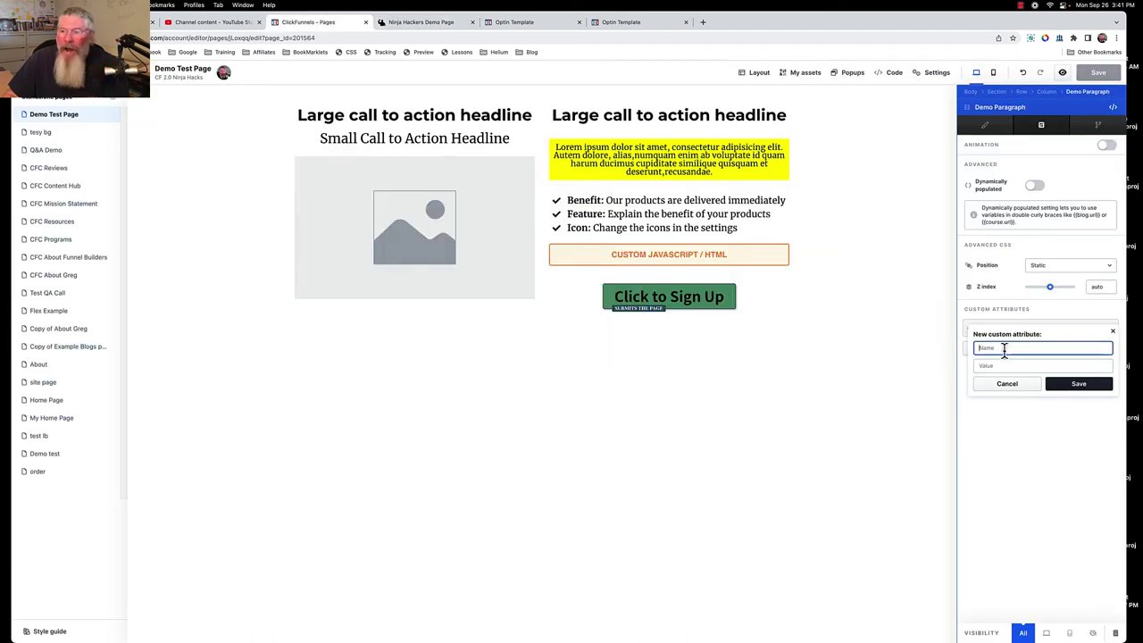
text(data)
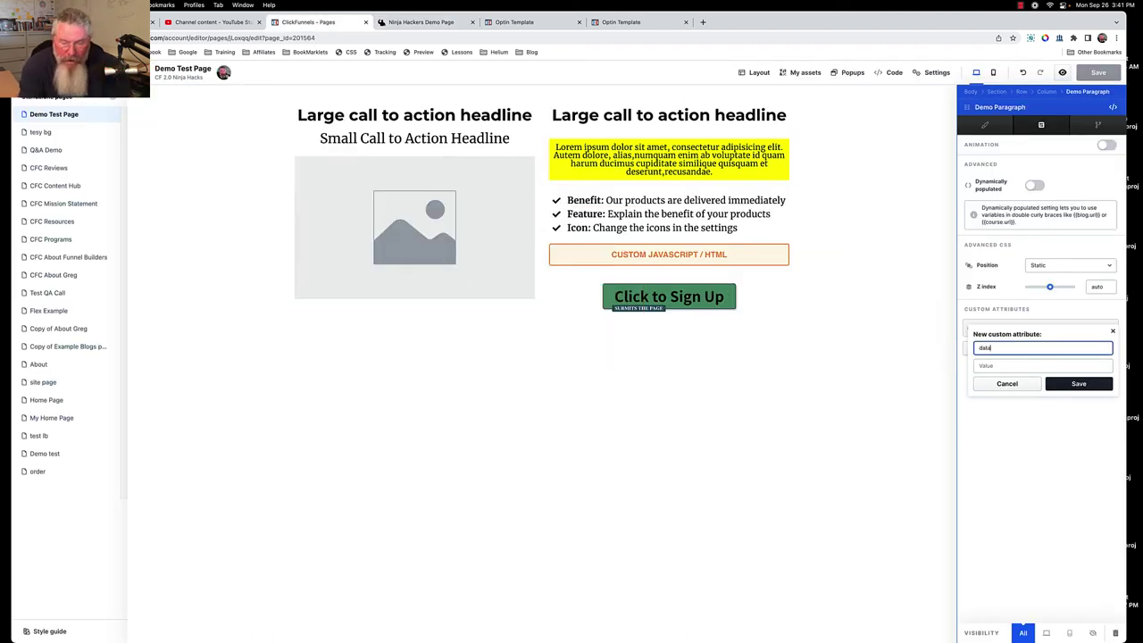
text(-dan)
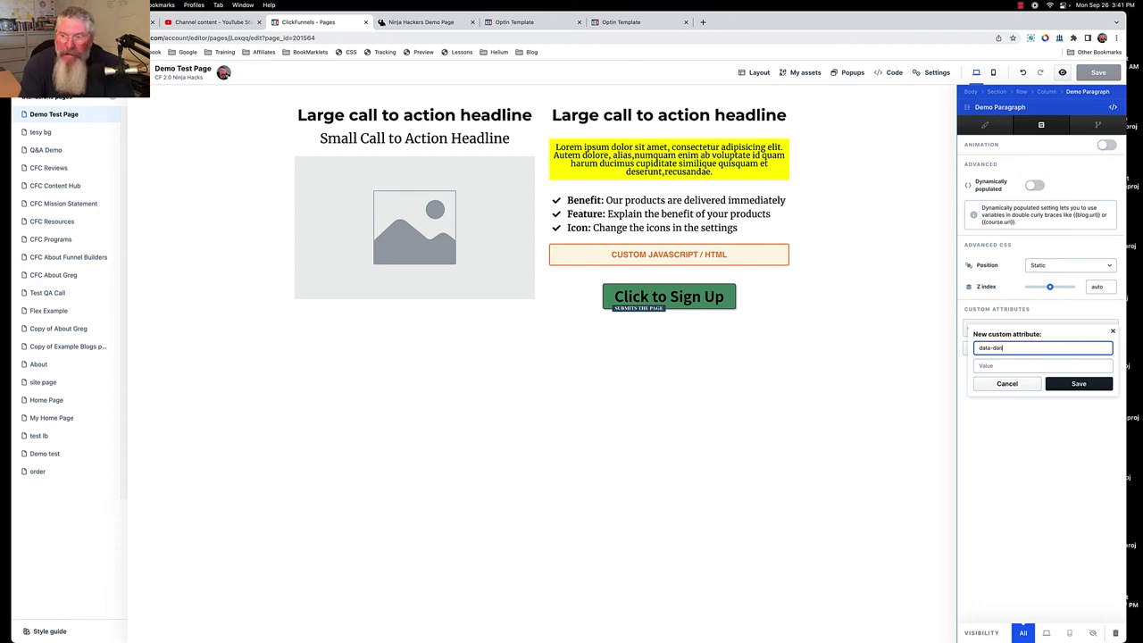
key(BackSpace)
key(BackSpace)
key(BackSpace)
key(BackSpace)
key(BackSpace)
key(BackSpace)
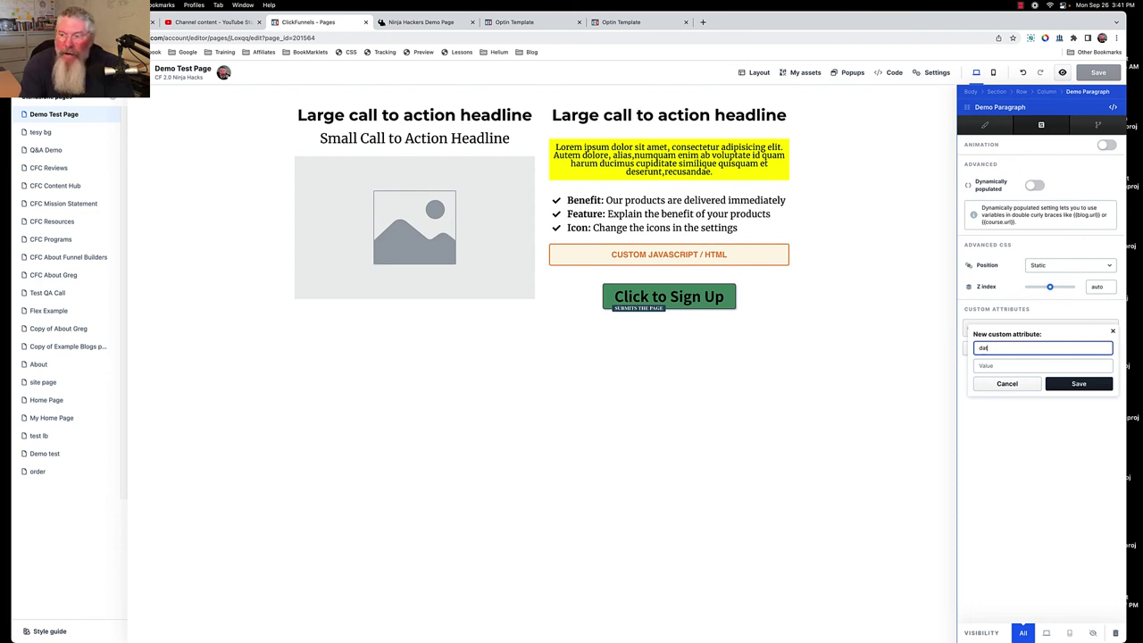
text(dan)
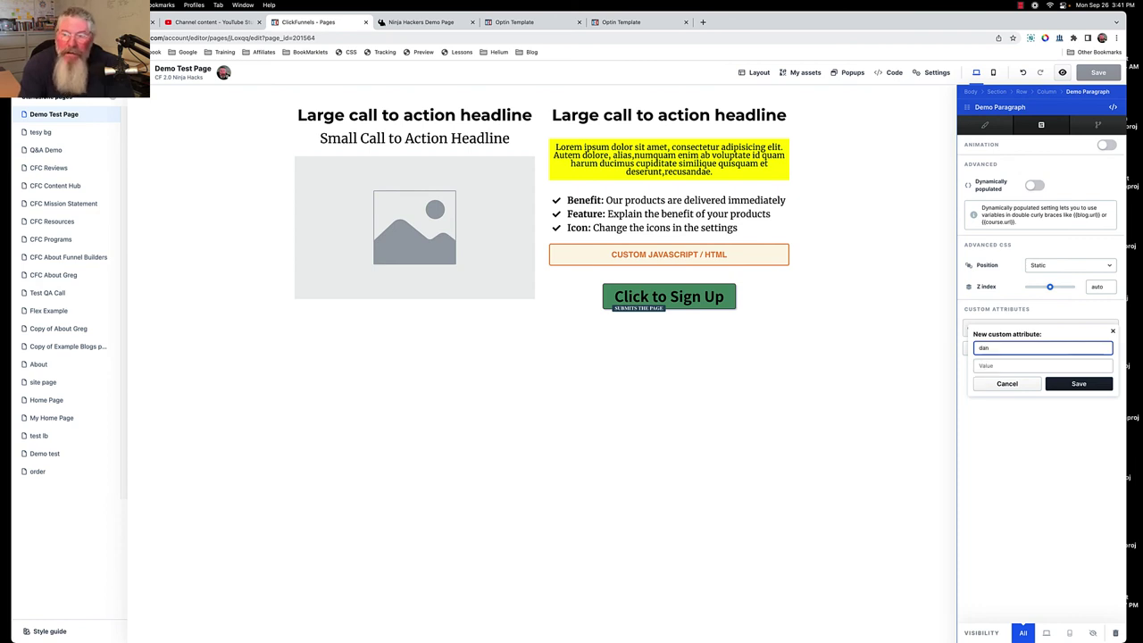
key(BackSpace)
key(BackSpace)
key(BackSpace)
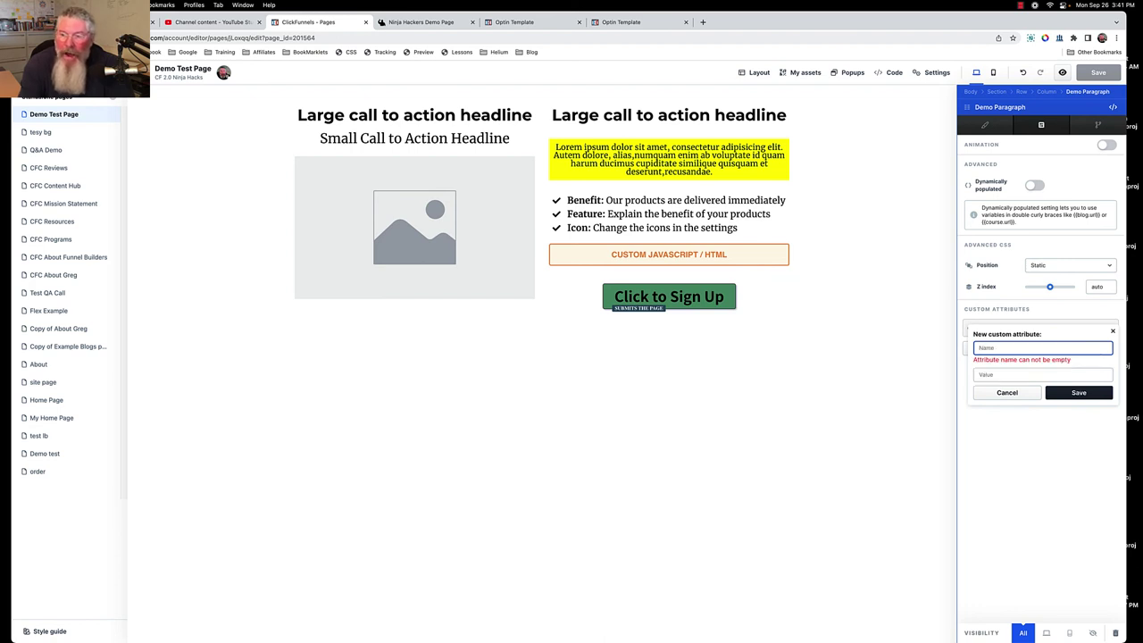
text(da)
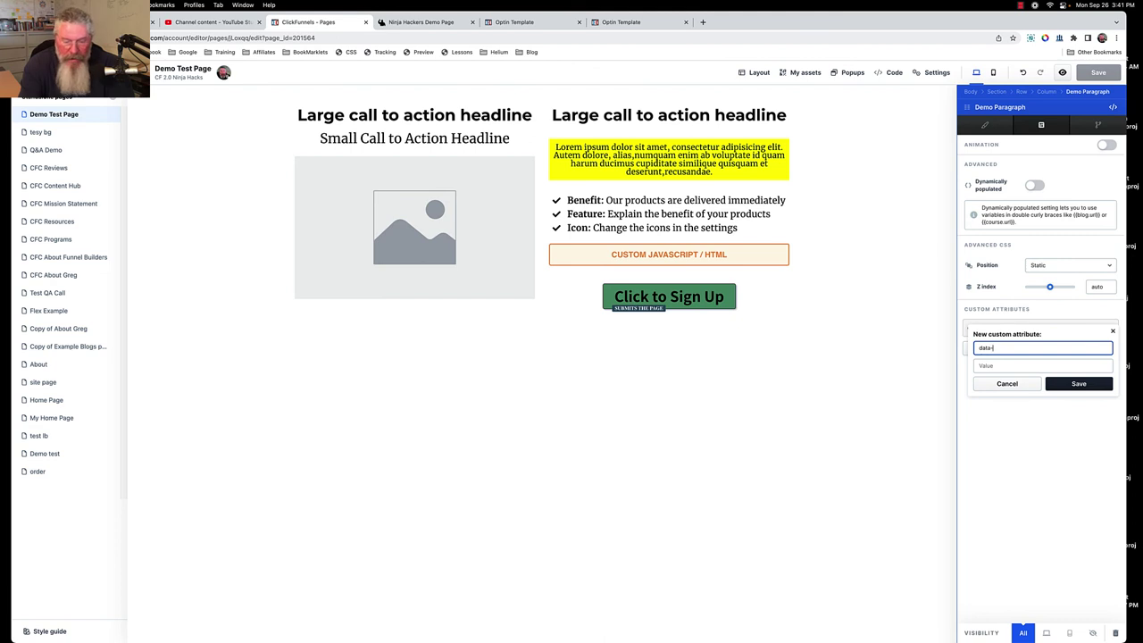
text(ta-targ)
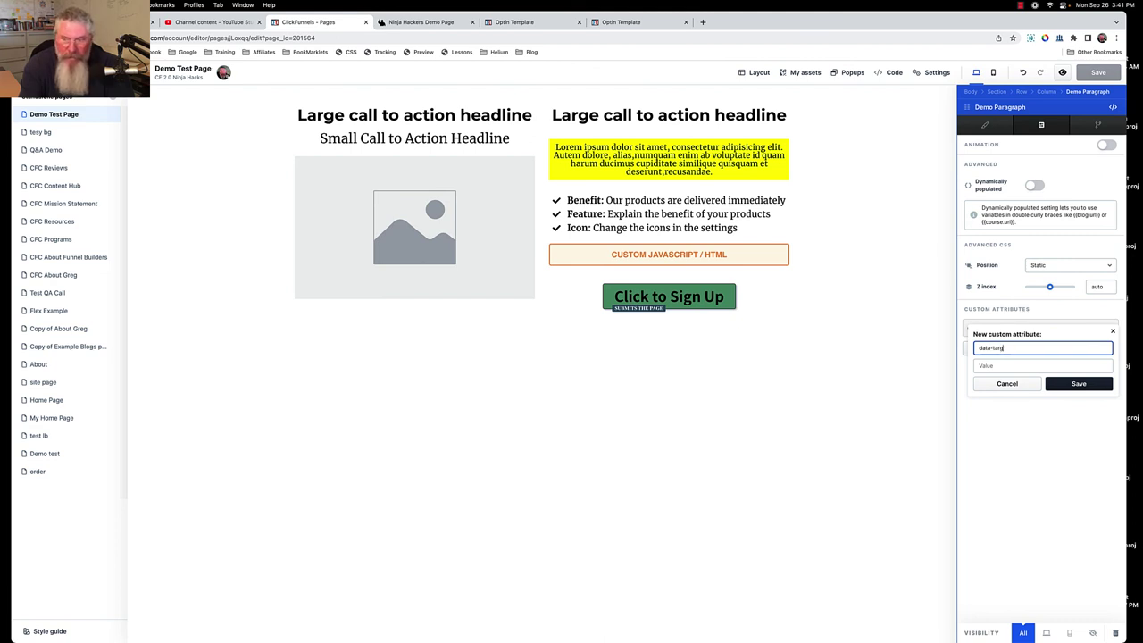
key(BackSpace)
key(BackSpace)
key(BackSpace)
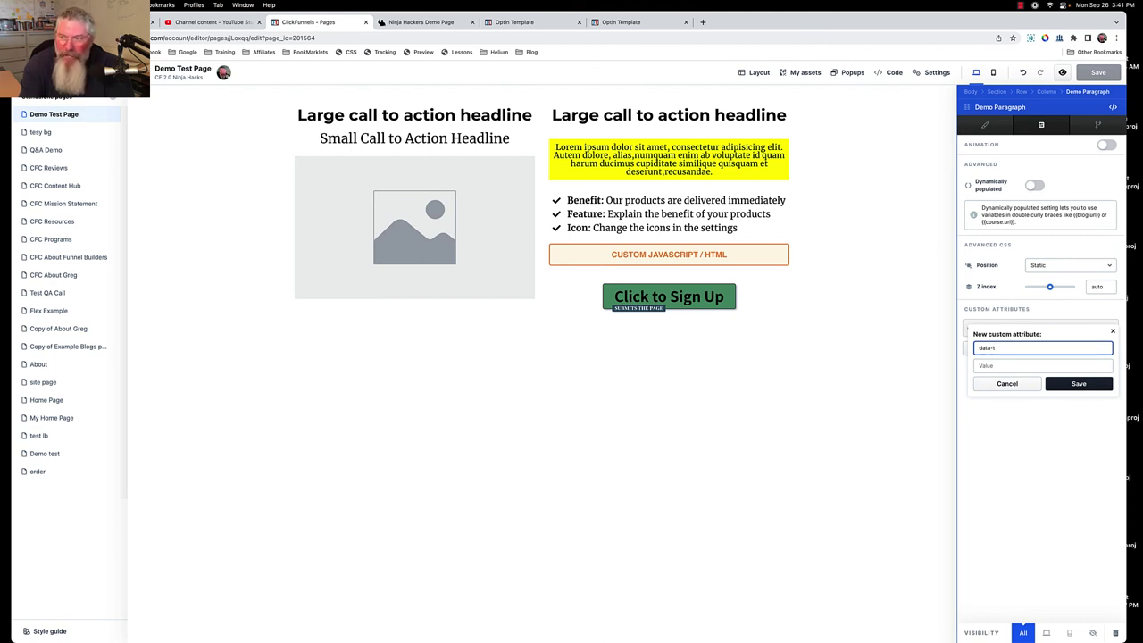
key(BackSpace)
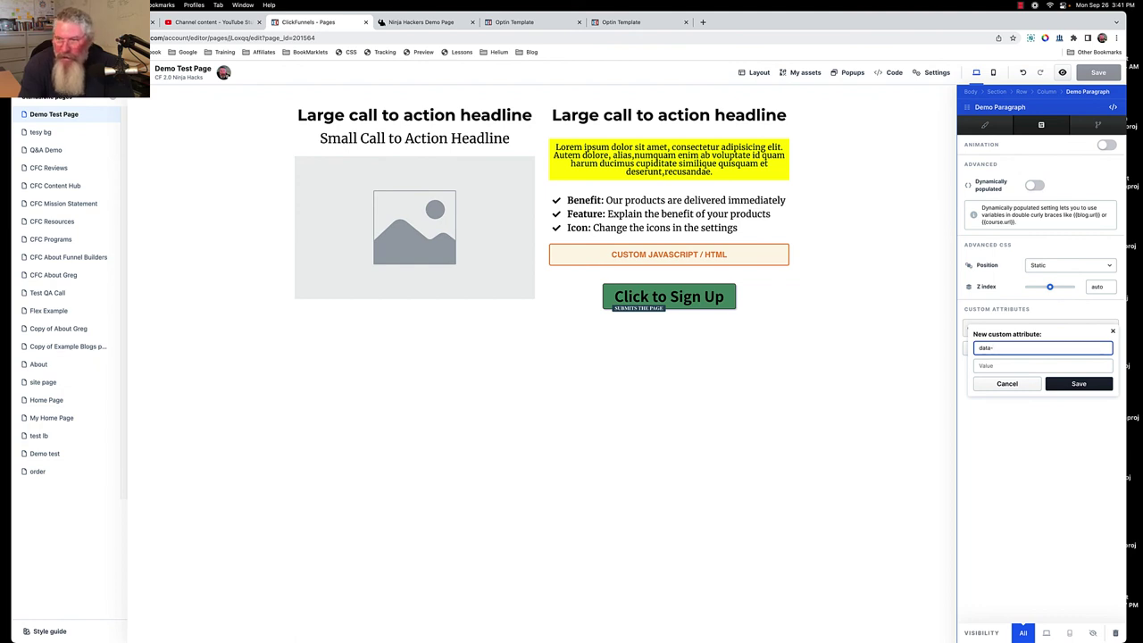
text(clicked)
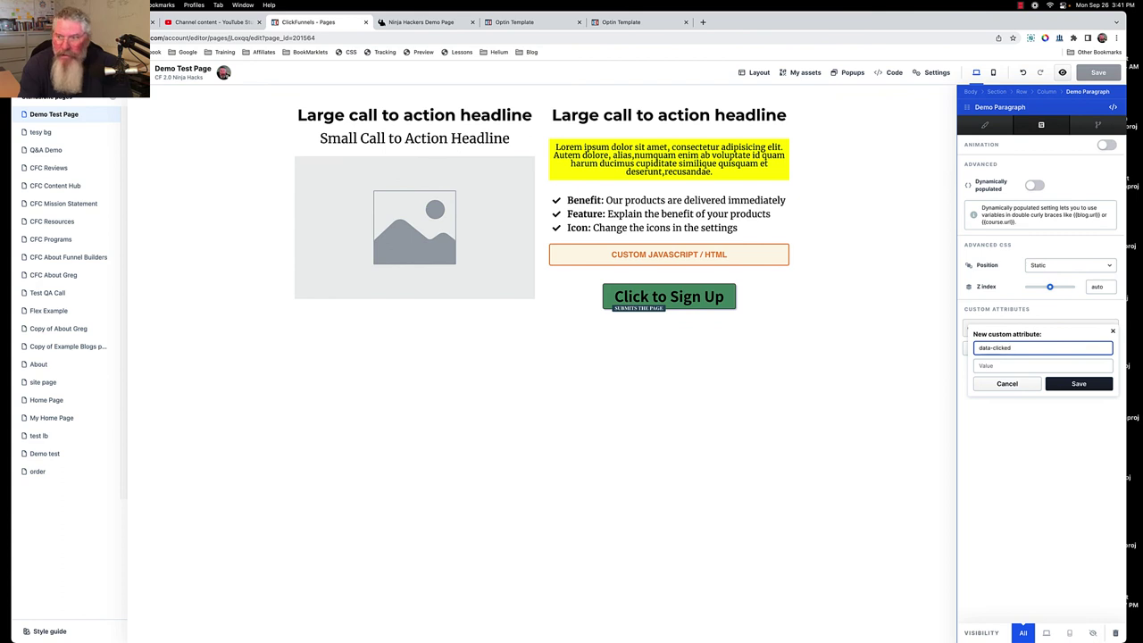
click(1007, 364)
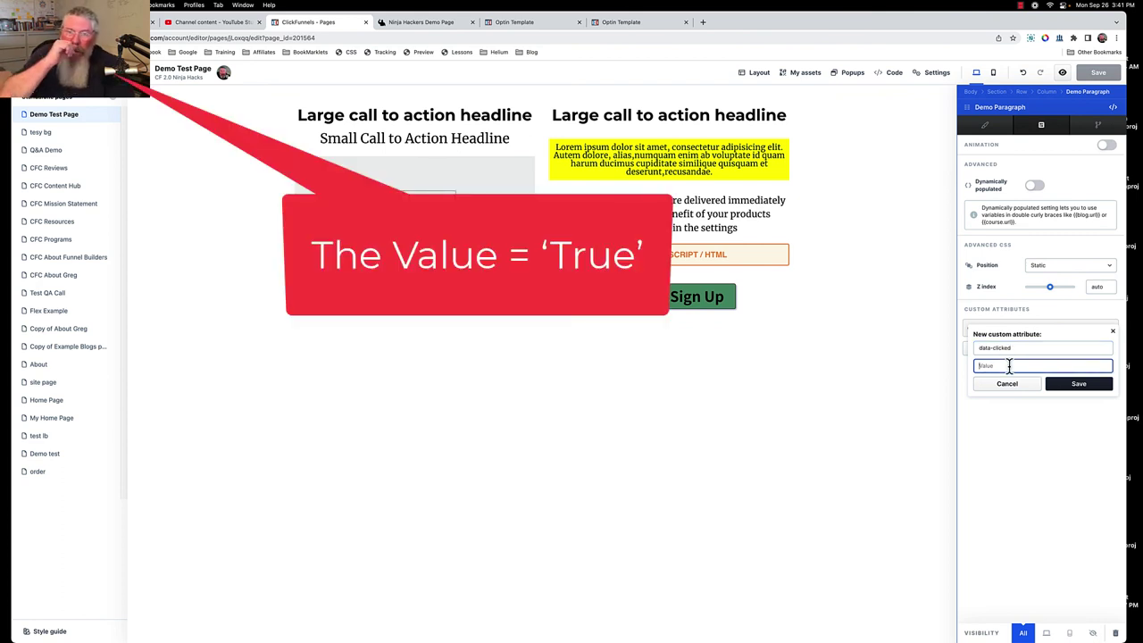
text(true)
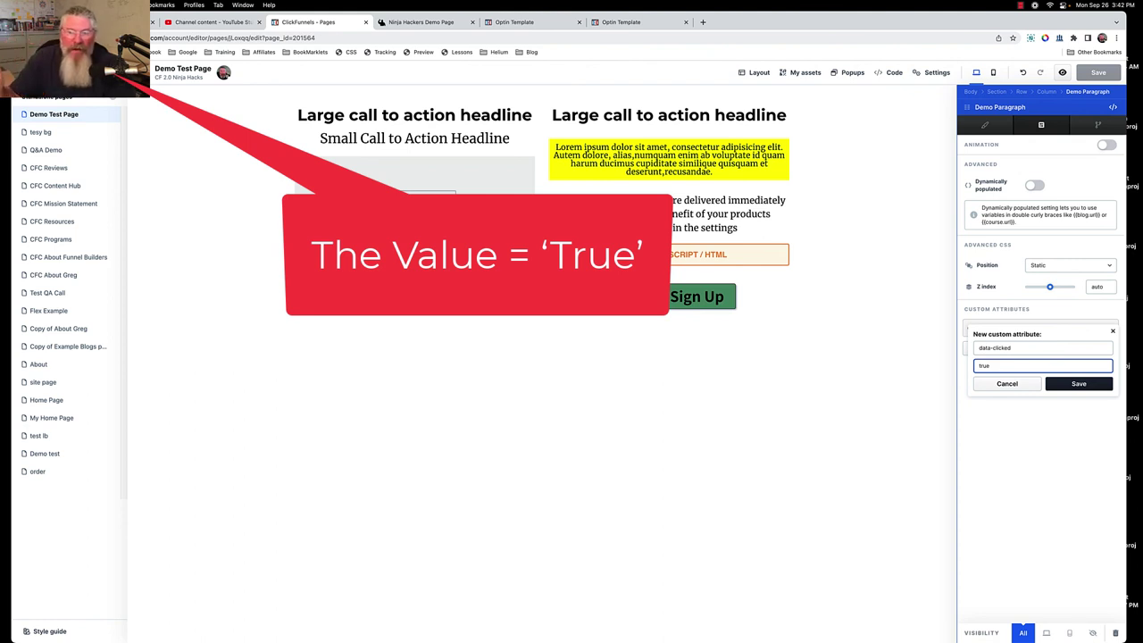
click(1012, 384)
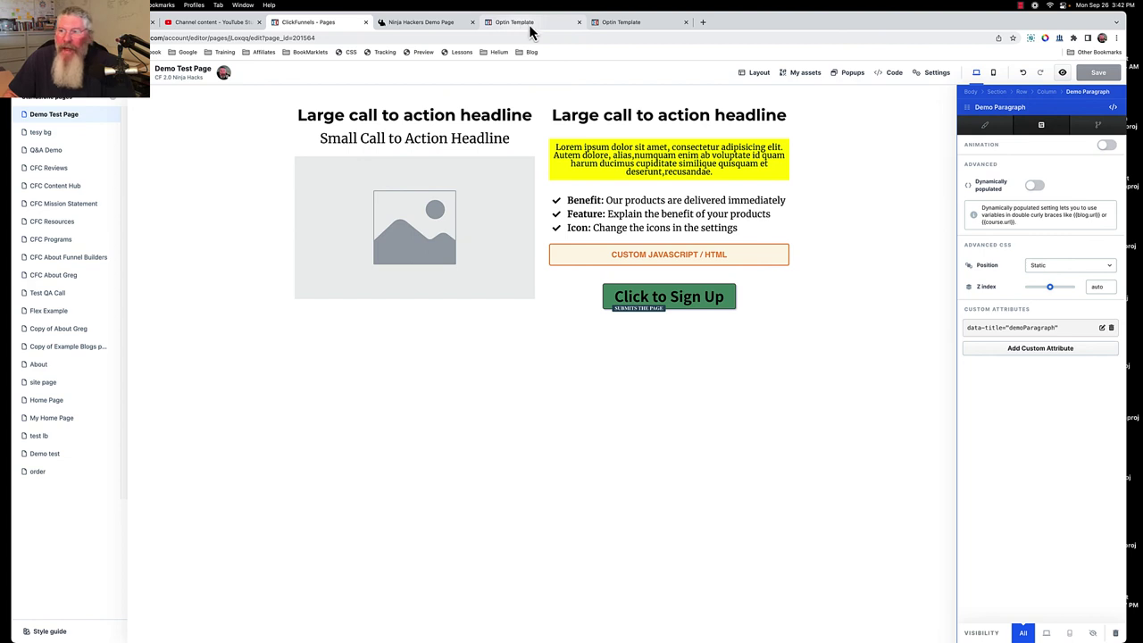
View the code editor's CSS info for the row and the right column, including the column's settings.
click(828, 135)
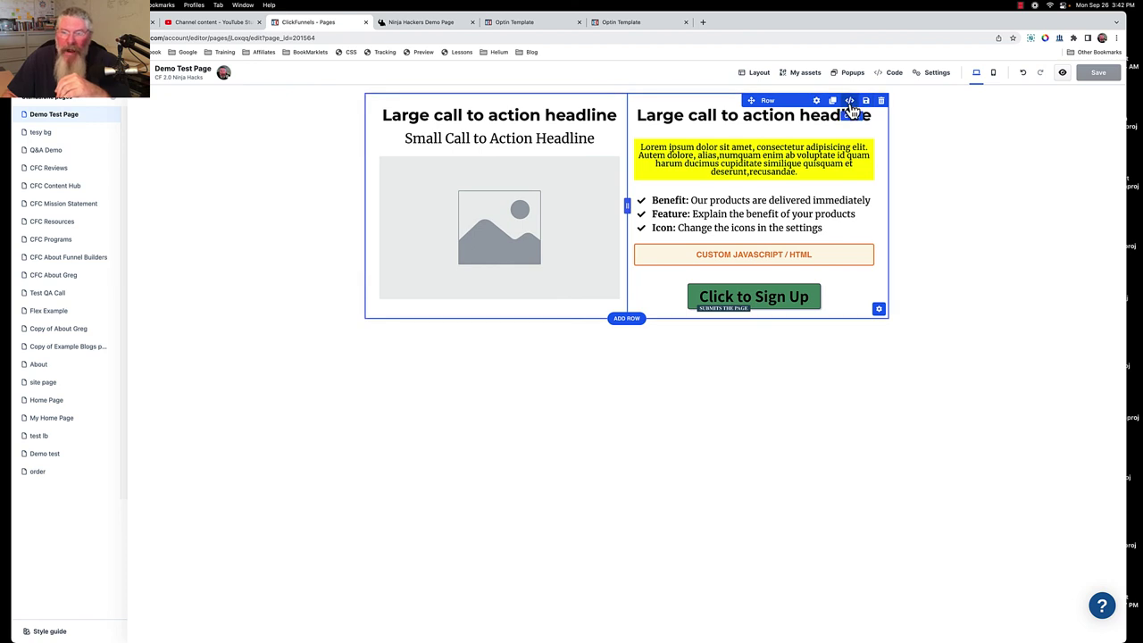
click(850, 102)
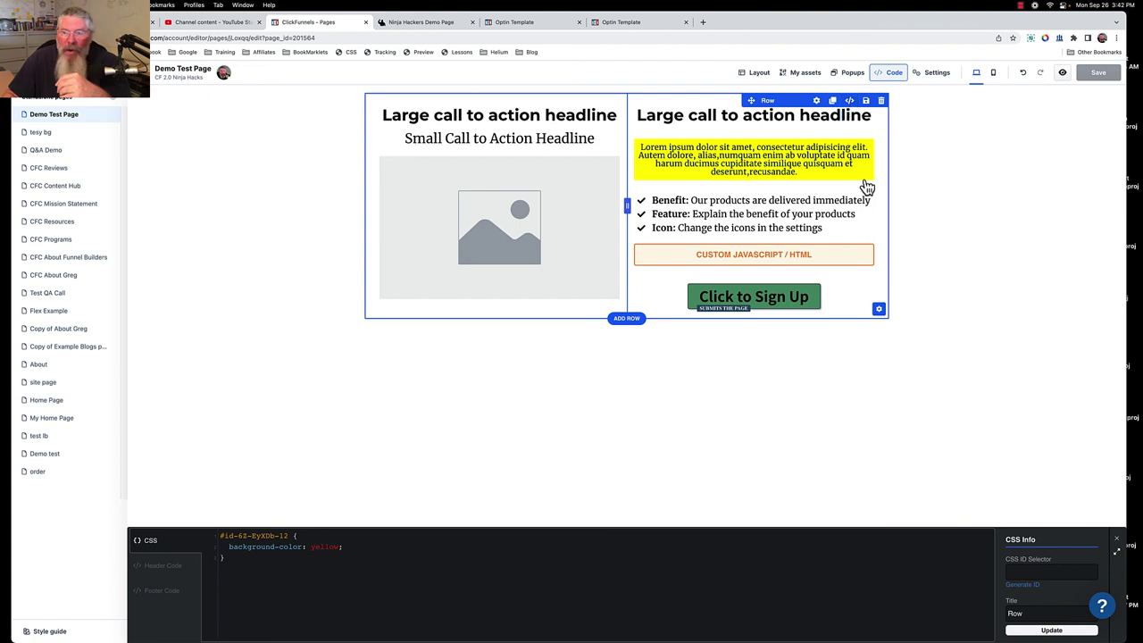
click(875, 310)
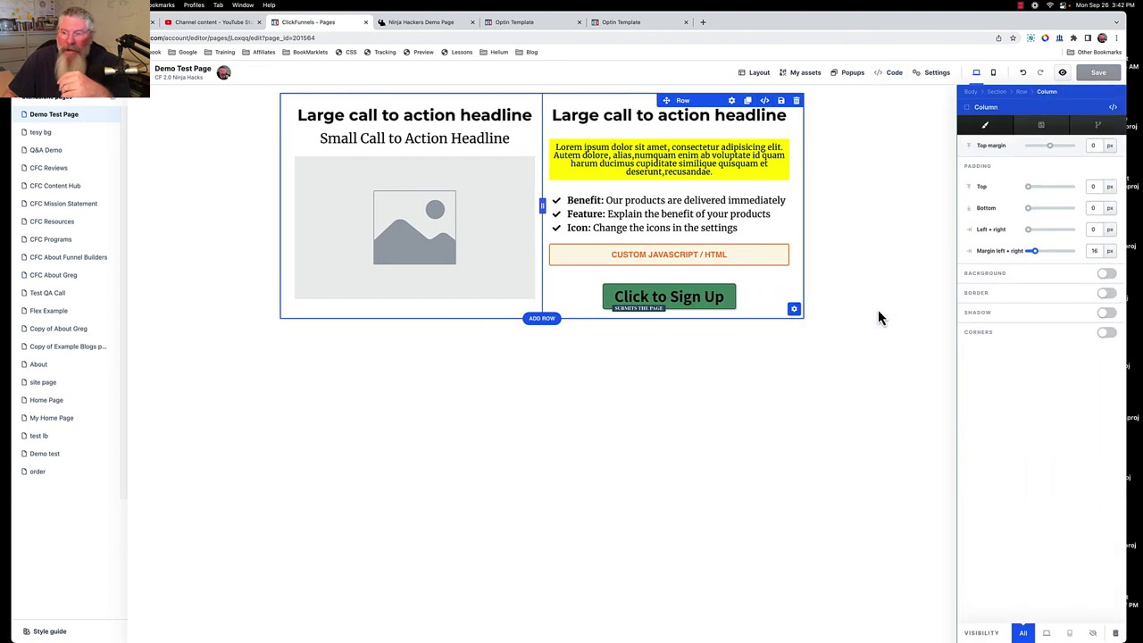
click(874, 309)
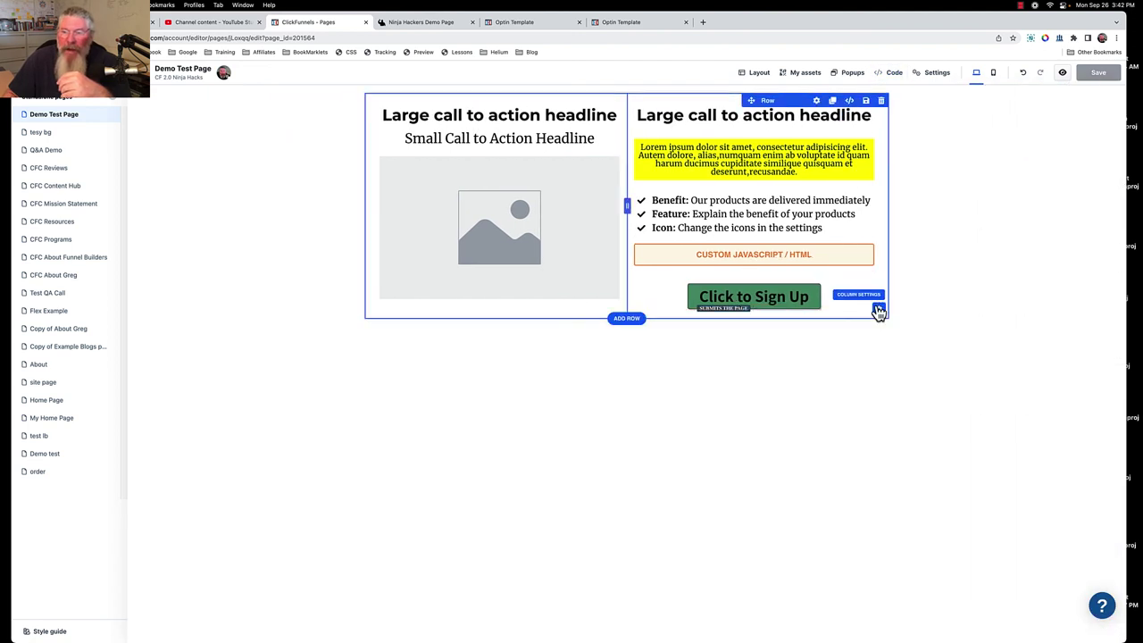
click(874, 310)
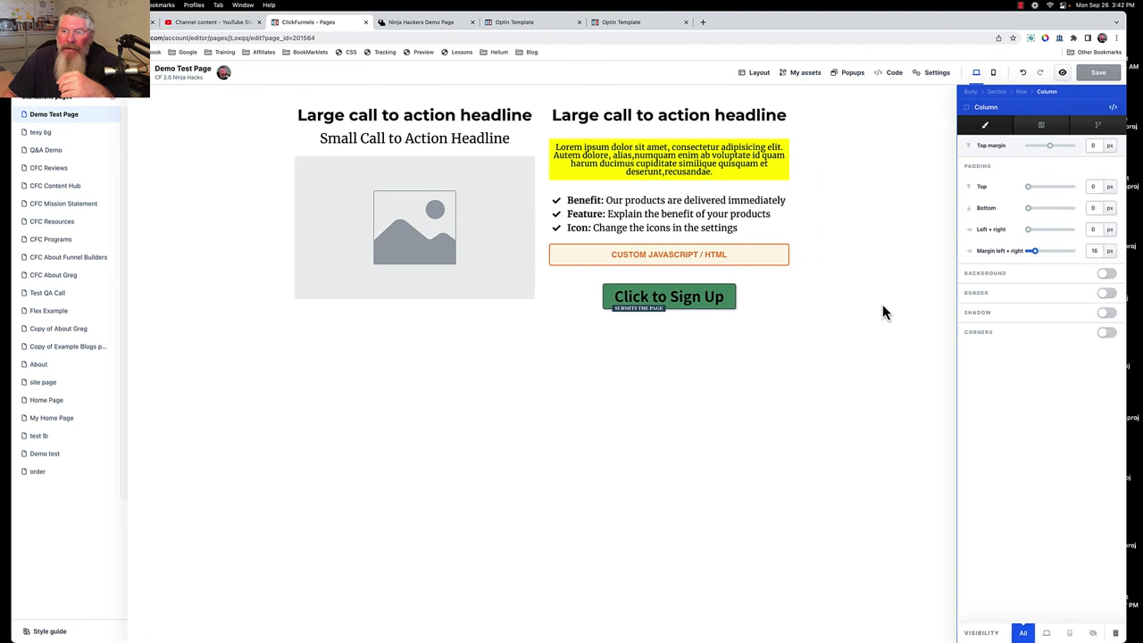
click(1114, 111)
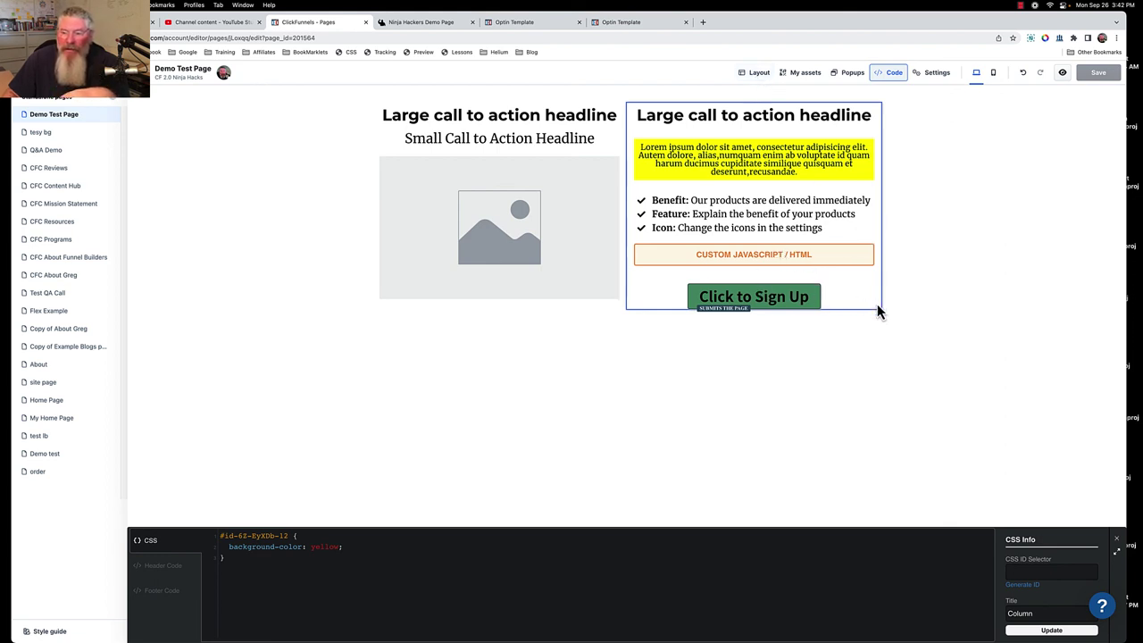
Close the code editor and show the row's advanced settings with its custom attributes section.
click(939, 210)
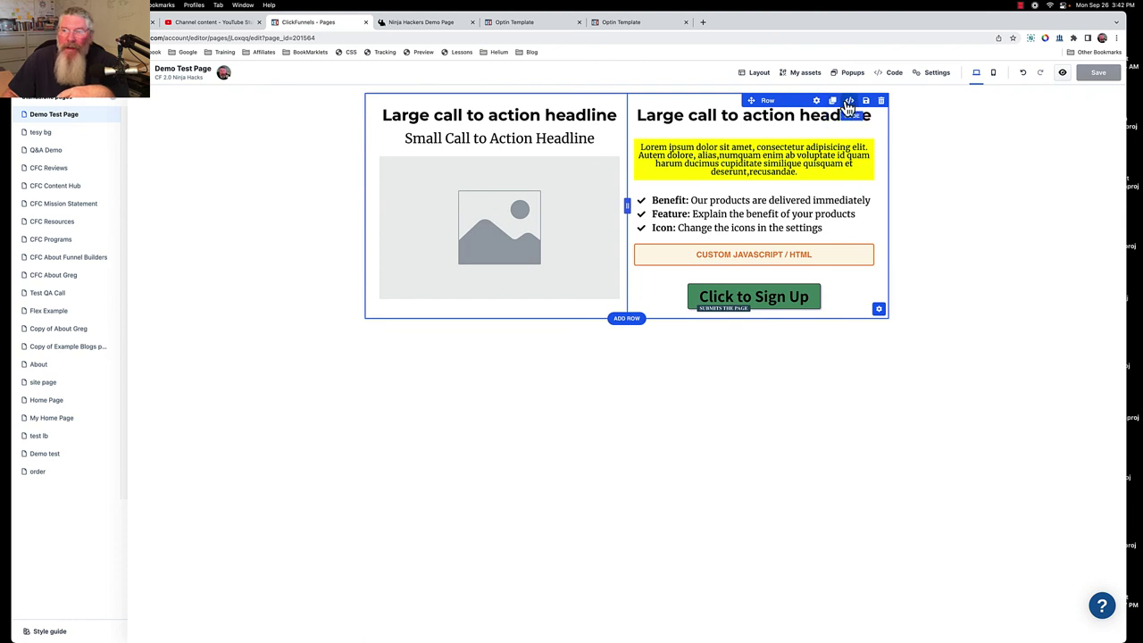
click(816, 101)
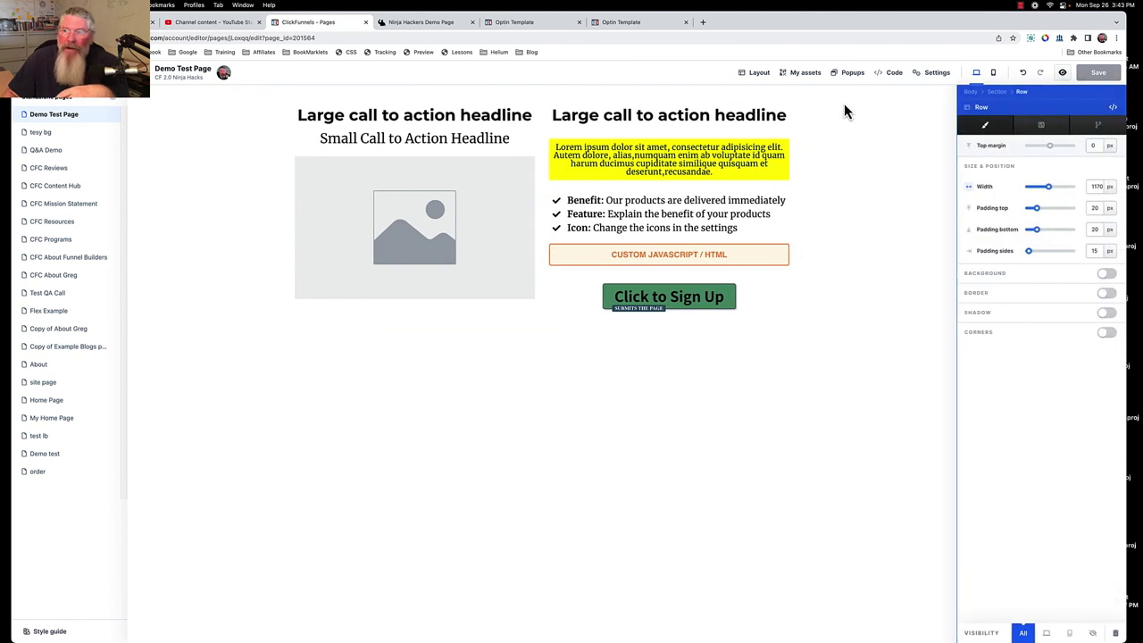
click(1042, 126)
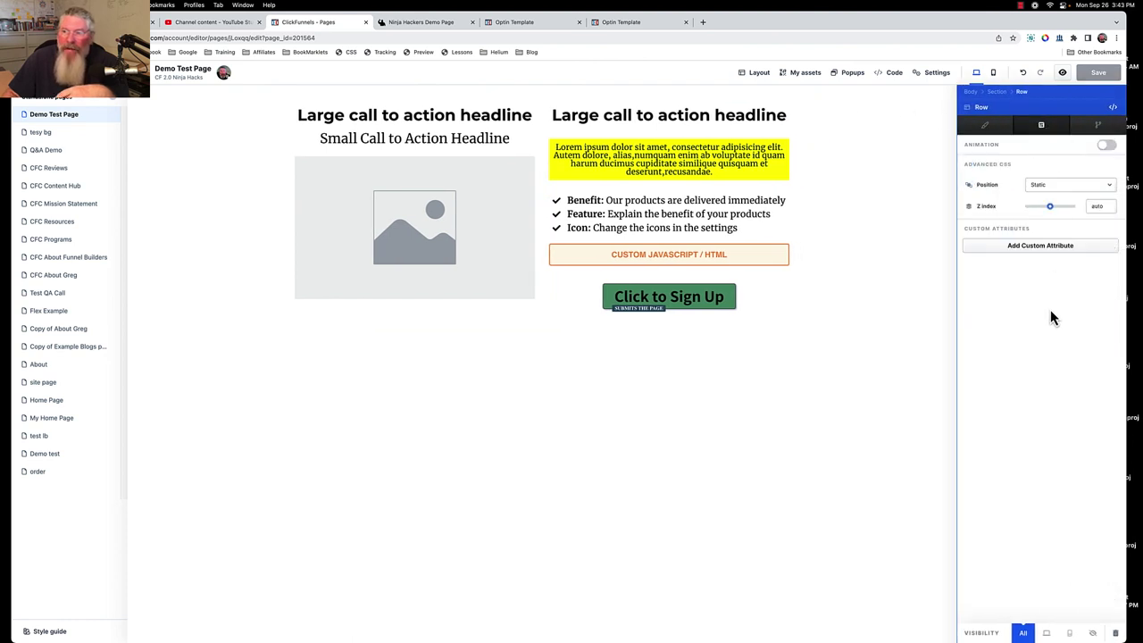